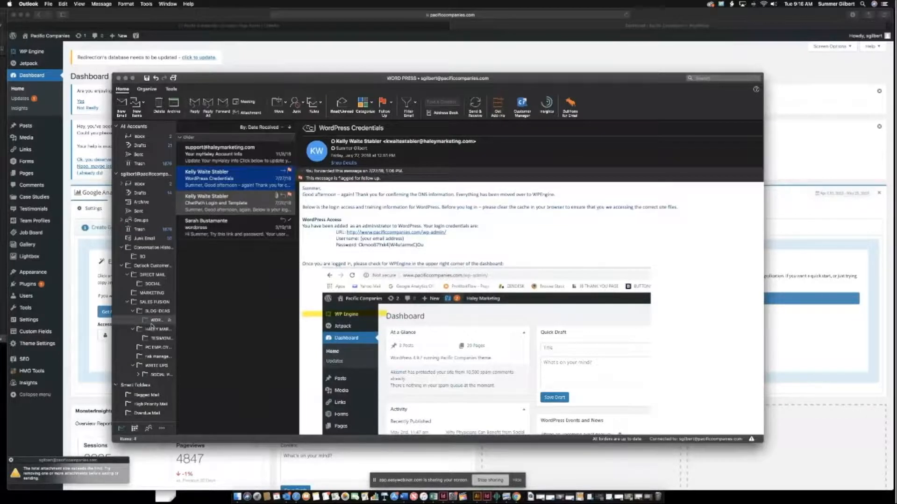
Follow the wp-admin link in the WordPress Credentials email and log in with the saved username and password
{"action": "left_click", "coordinate": [148, 138]}
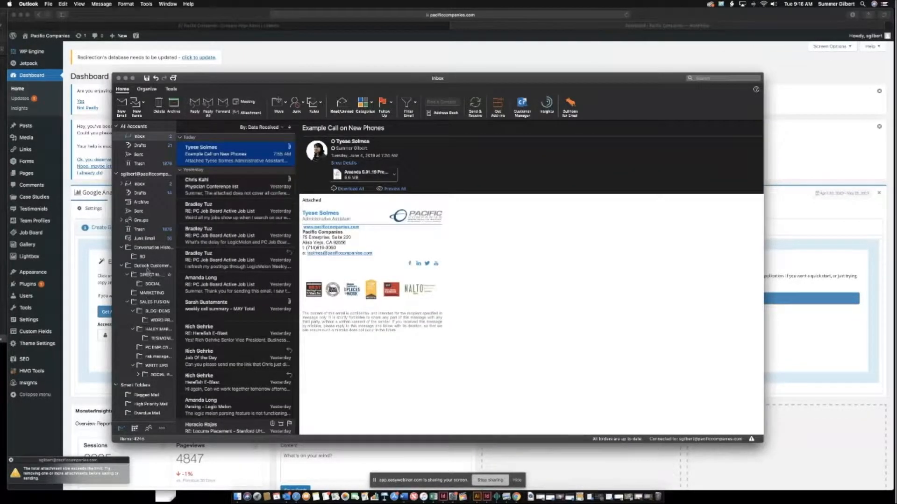
{"action": "left_click", "coordinate": [152, 322]}
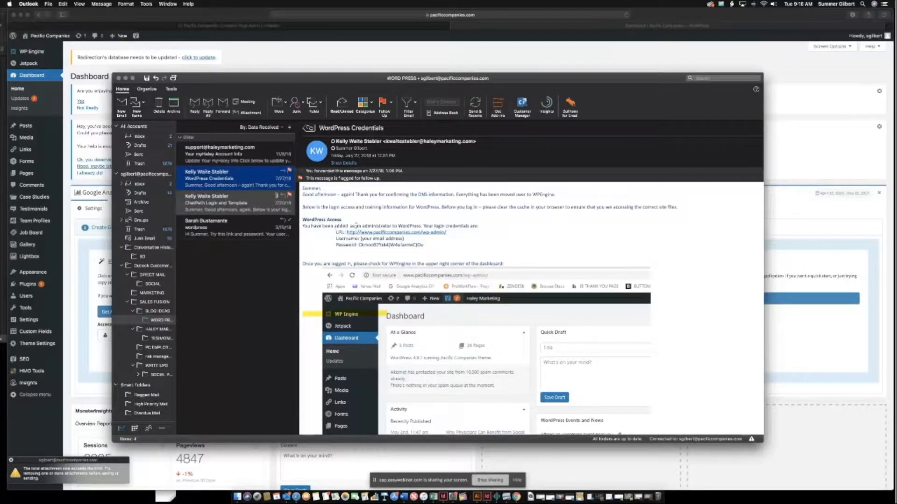
{"action": "left_click", "coordinate": [383, 233]}
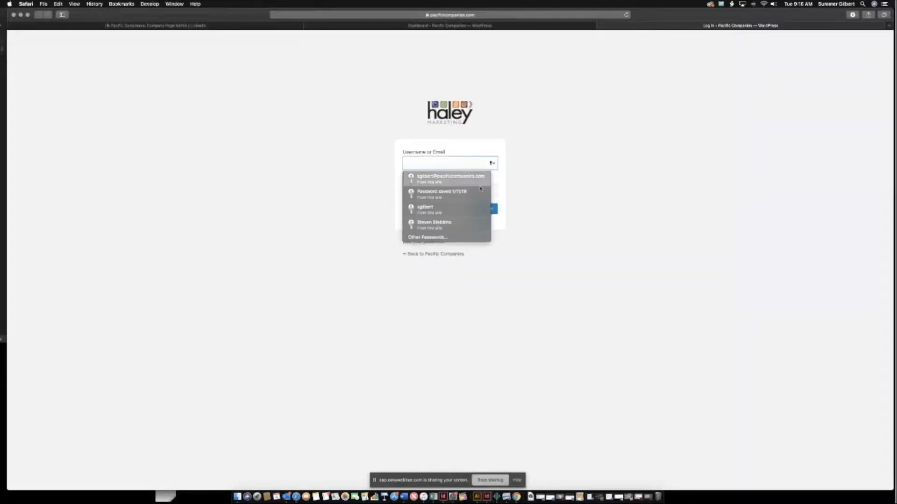
{"action": "left_click", "coordinate": [467, 181]}
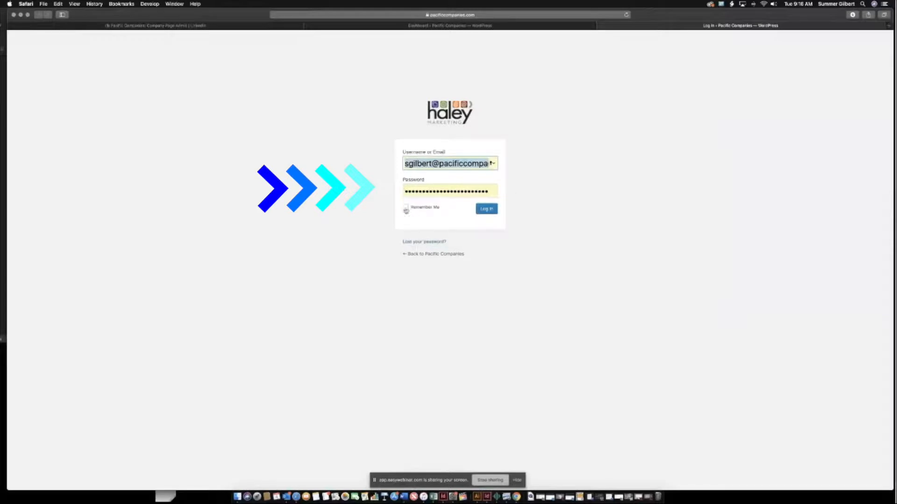
{"action": "left_click", "coordinate": [487, 213]}
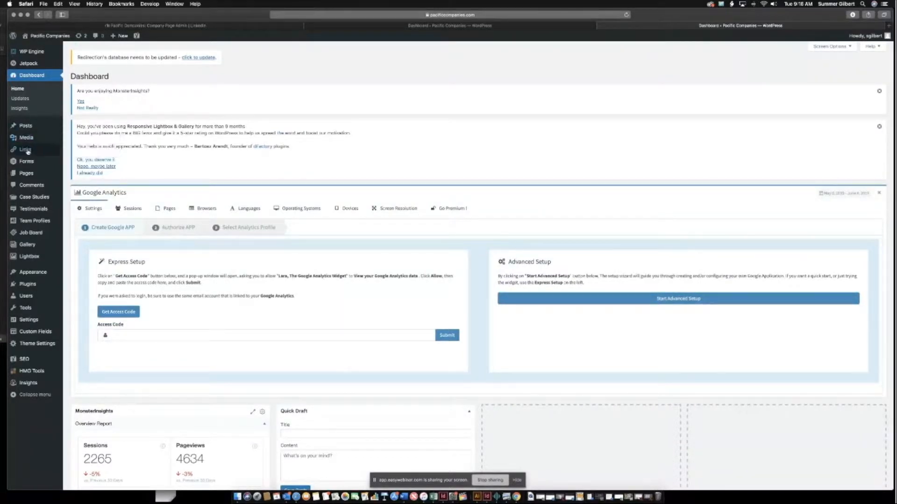
Start a new post and place the cursor in its title field
{"action": "mouse_move", "coordinate": [45, 130]}
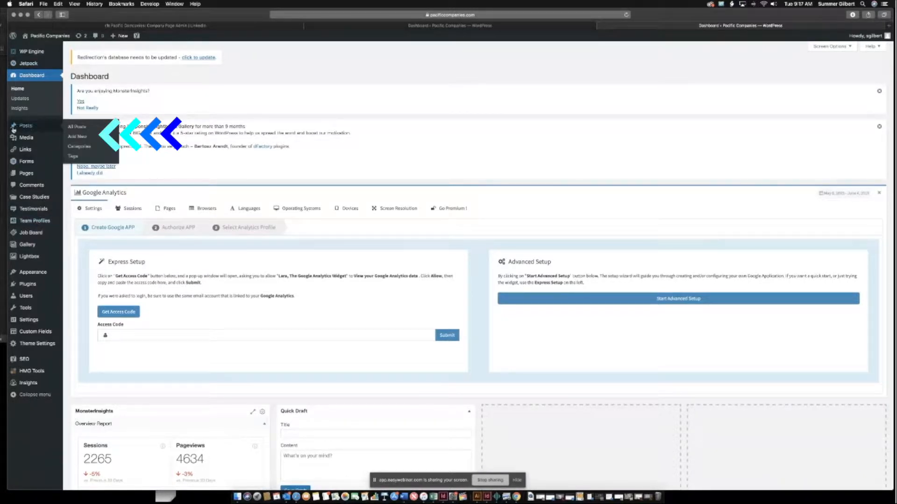
{"action": "left_click", "coordinate": [83, 138]}
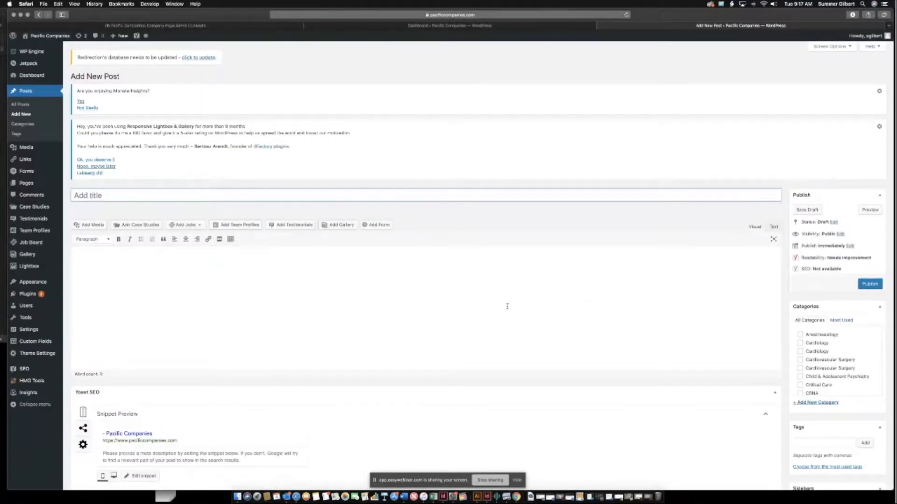
{"action": "left_click", "coordinate": [92, 196]}
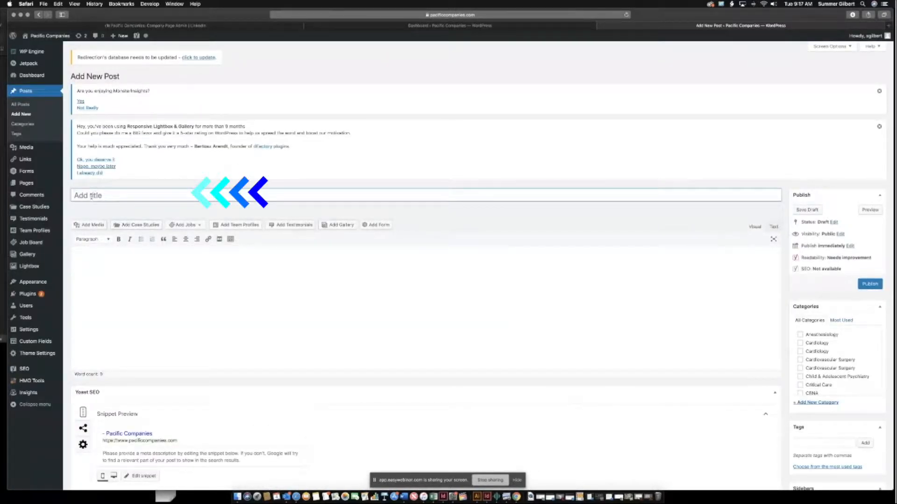
{"action": "left_click", "coordinate": [99, 280]}
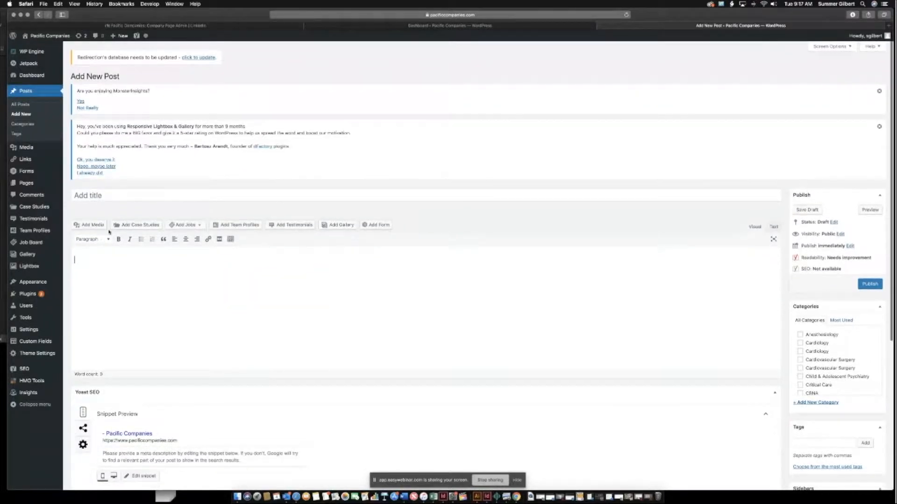
{"action": "left_click", "coordinate": [100, 196]}
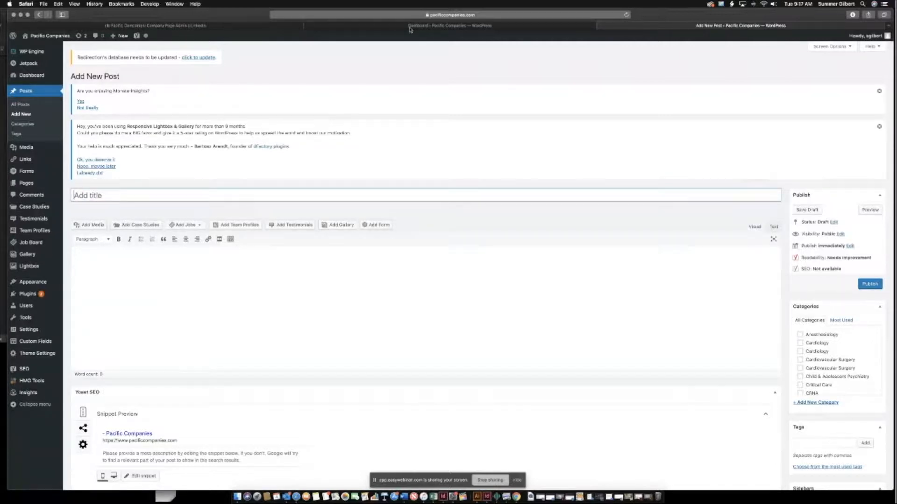
Switch to the Word document "How Doctors Can Create True Work", enlarge its window and look through the article
{"action": "left_click_drag", "start_coordinate": [716, 13], "coordinate": [722, 38]}
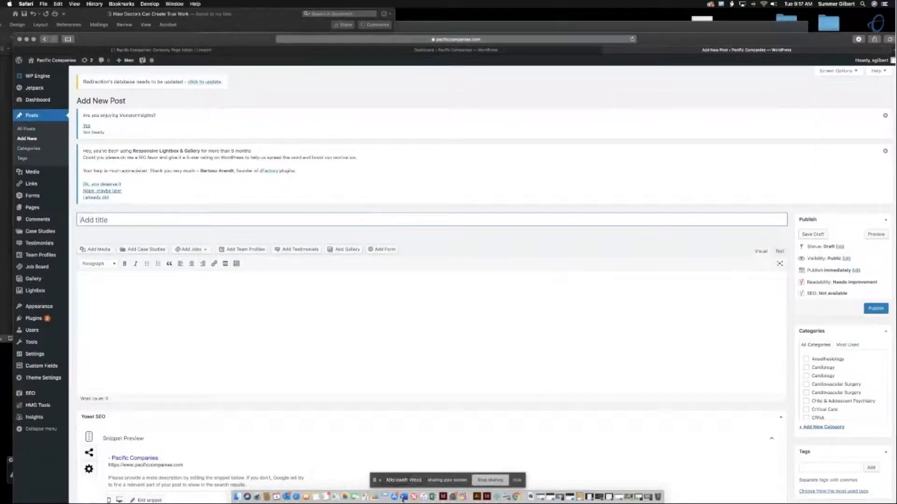
{"action": "left_click", "coordinate": [404, 498]}
{"action": "left_click_drag", "start_coordinate": [192, 14], "coordinate": [354, 29]}
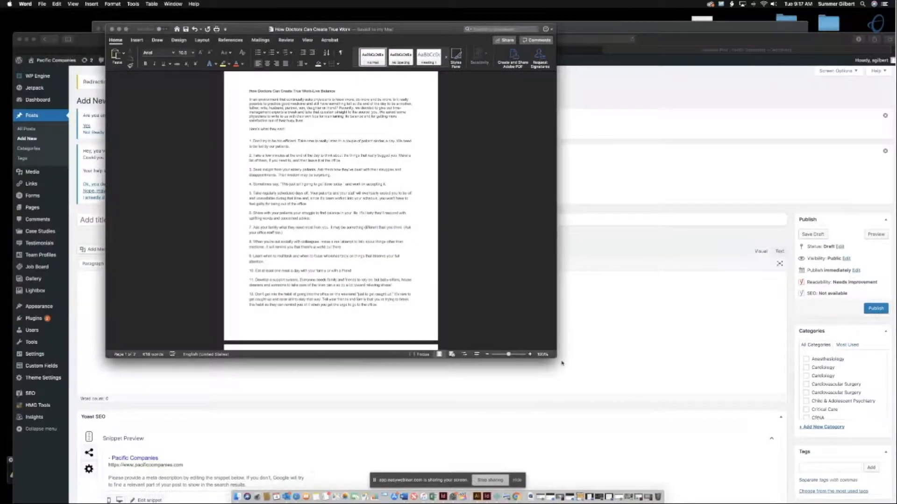
{"action": "left_click_drag", "start_coordinate": [555, 358], "coordinate": [649, 439]}
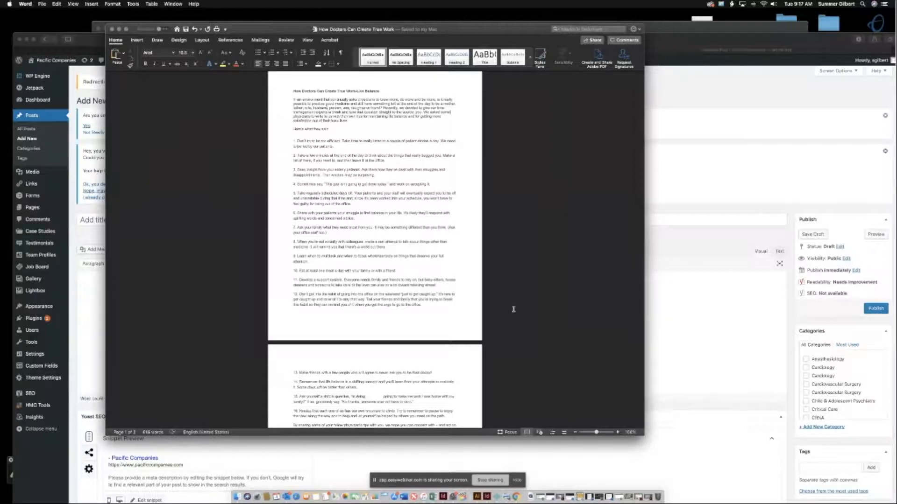
{"action": "scroll", "coordinate": [513, 309], "scroll_direction": "down", "scroll_amount": 2}
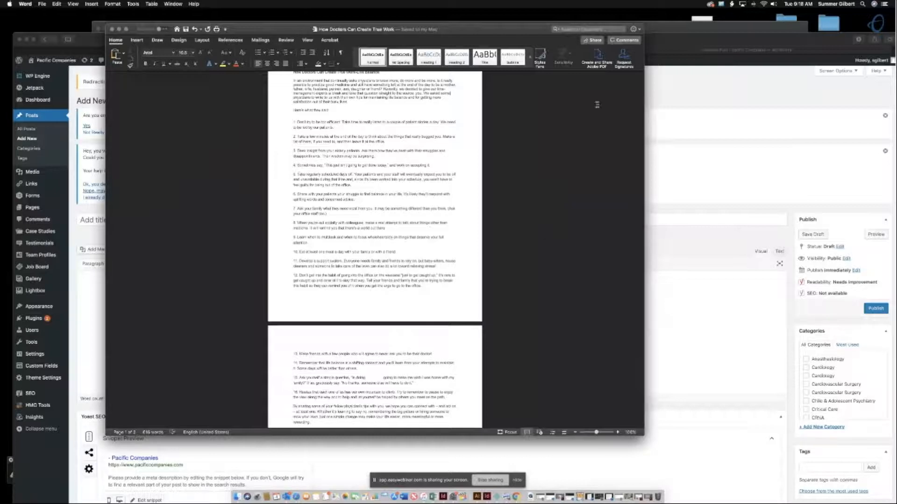
{"action": "scroll", "coordinate": [570, 201], "scroll_direction": "up", "scroll_amount": 2}
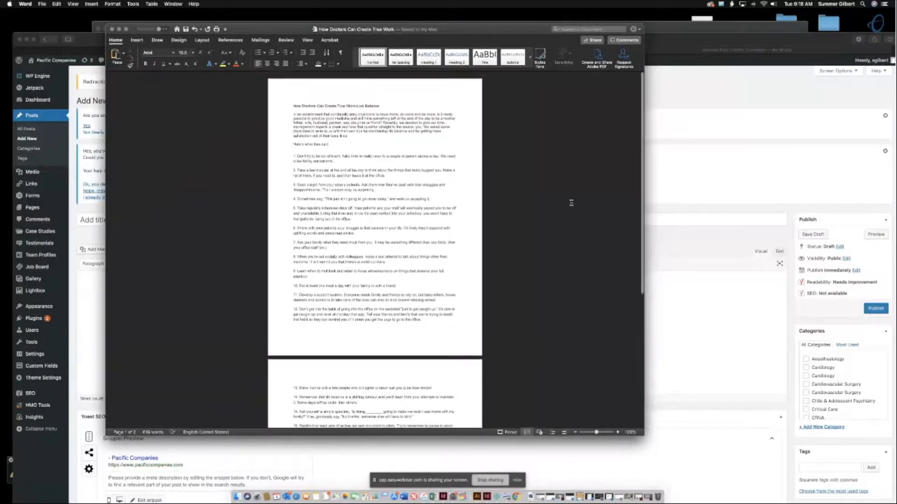
{"action": "scroll", "coordinate": [571, 203], "scroll_direction": "down", "scroll_amount": 5}
{"action": "scroll", "coordinate": [571, 203], "scroll_direction": "up", "scroll_amount": 4}
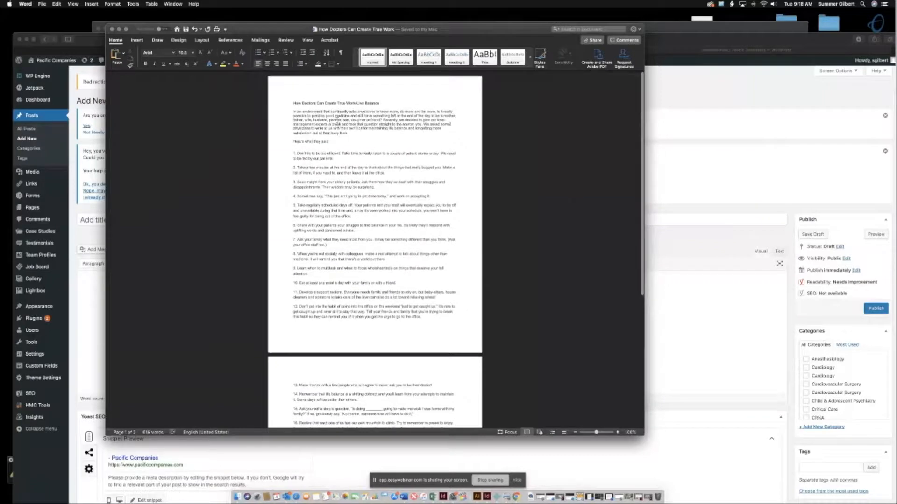
Copy the article's heading from the Word document into the new post's title
{"action": "left_click_drag", "start_coordinate": [385, 100], "coordinate": [276, 104]}
{"action": "key", "text": "super+c"}
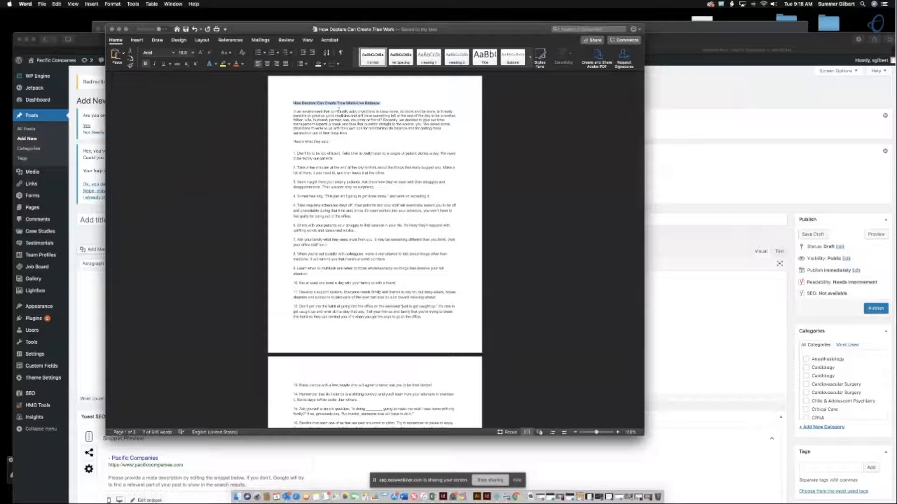
{"action": "left_click", "coordinate": [99, 222]}
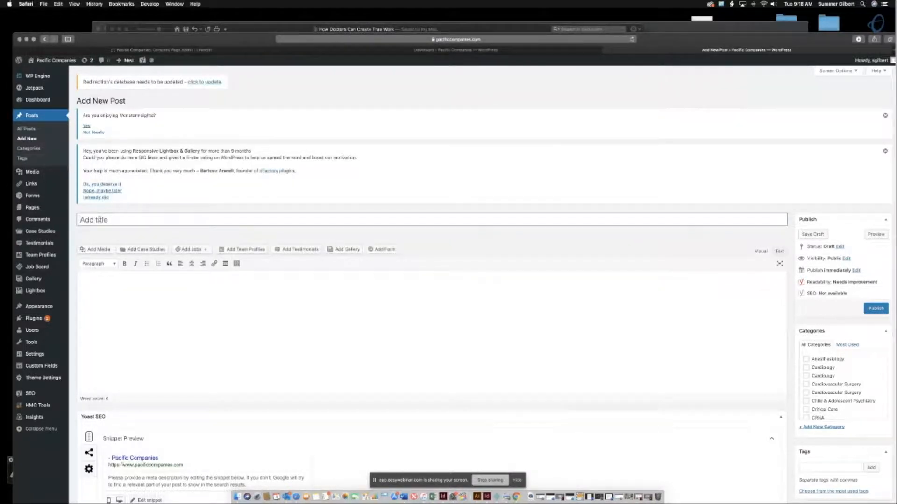
{"action": "key", "text": "super+v"}
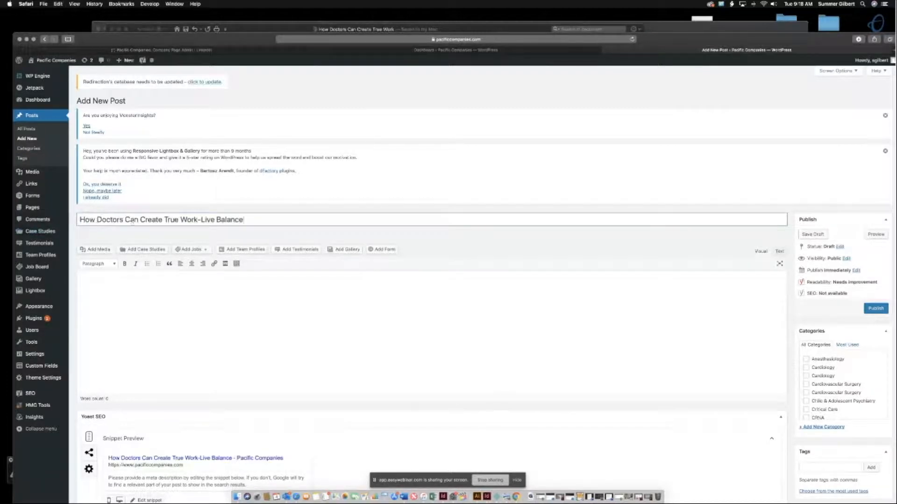
Correct the post title to read "How Doctors Can Create True Work-Life Balance"
{"action": "left_click", "coordinate": [207, 220]}
{"action": "key", "text": "Delete"}
{"action": "key", "text": "Delete"}
{"action": "type", "text": "fe"}
{"action": "left_click", "coordinate": [82, 290]}
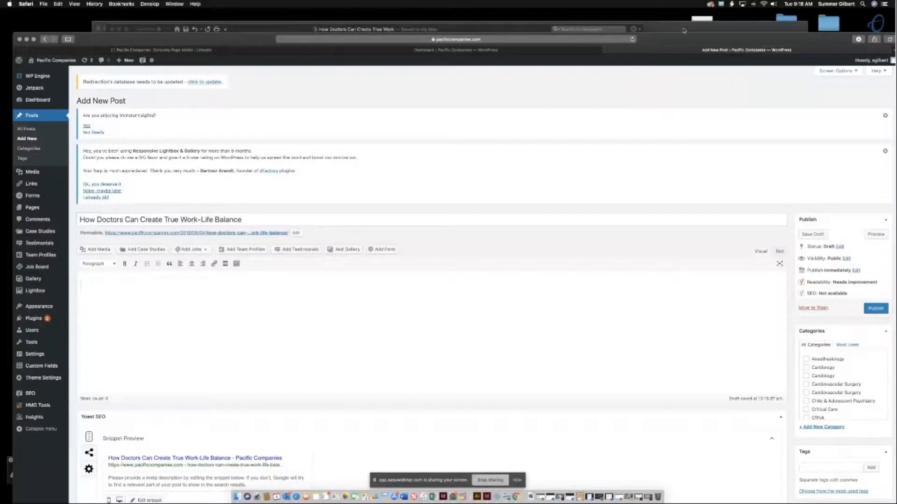
Copy all the article text below the heading from the Word document into the post's body
{"action": "left_click", "coordinate": [493, 31]}
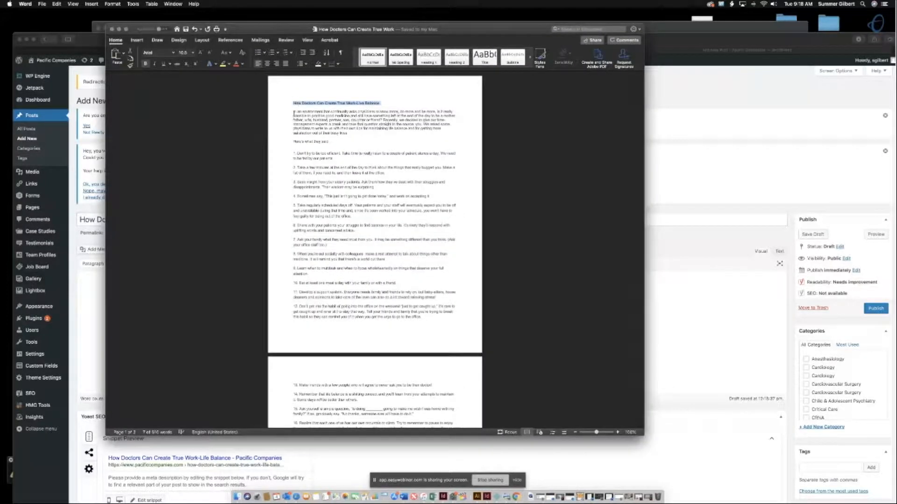
{"action": "left_click_drag", "start_coordinate": [293, 111], "coordinate": [430, 339]}
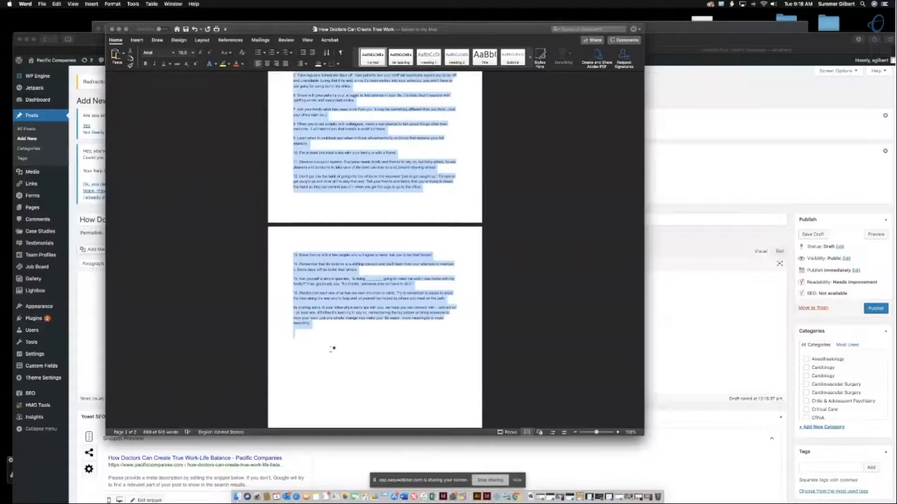
{"action": "left_click", "coordinate": [87, 333]}
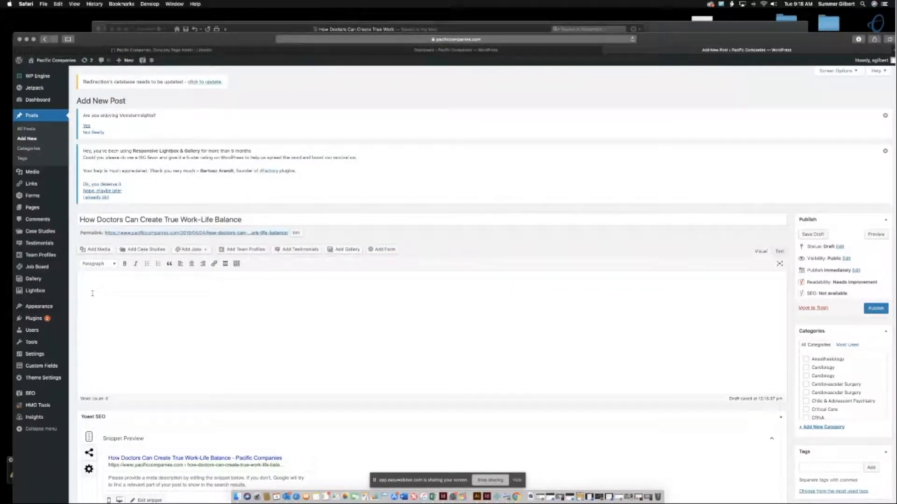
{"action": "key", "text": "super+v"}
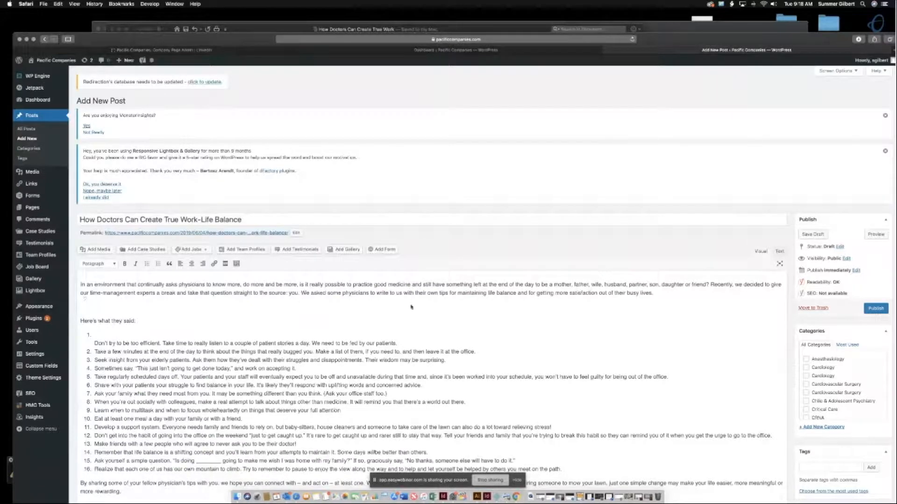
Remove the extra blank line after the introductory paragraph and the stray line break in list item 1
{"action": "scroll", "coordinate": [411, 307], "scroll_direction": "down", "scroll_amount": 5}
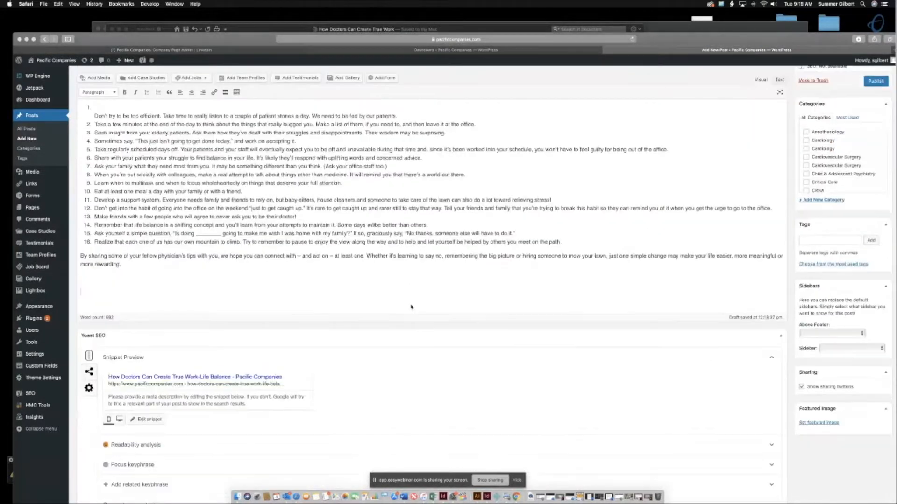
{"action": "scroll", "coordinate": [411, 306], "scroll_direction": "up", "scroll_amount": 4}
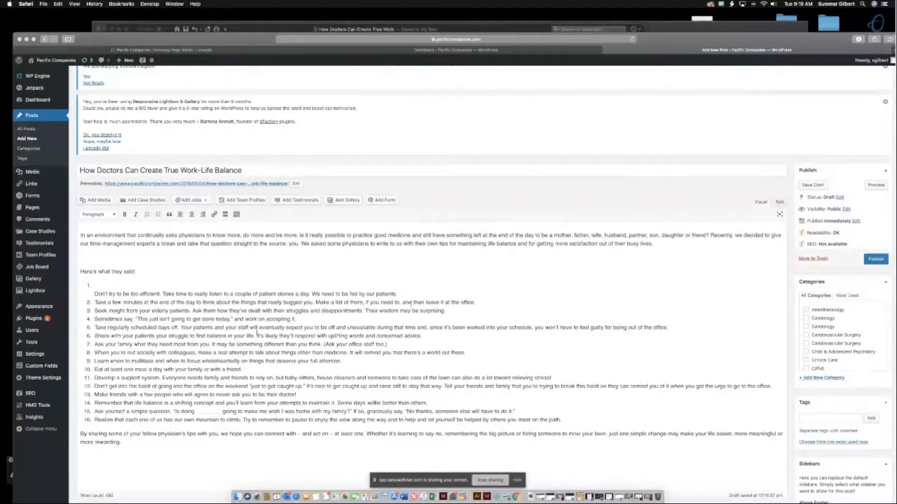
{"action": "left_click", "coordinate": [84, 260]}
{"action": "key", "text": "BackSpace"}
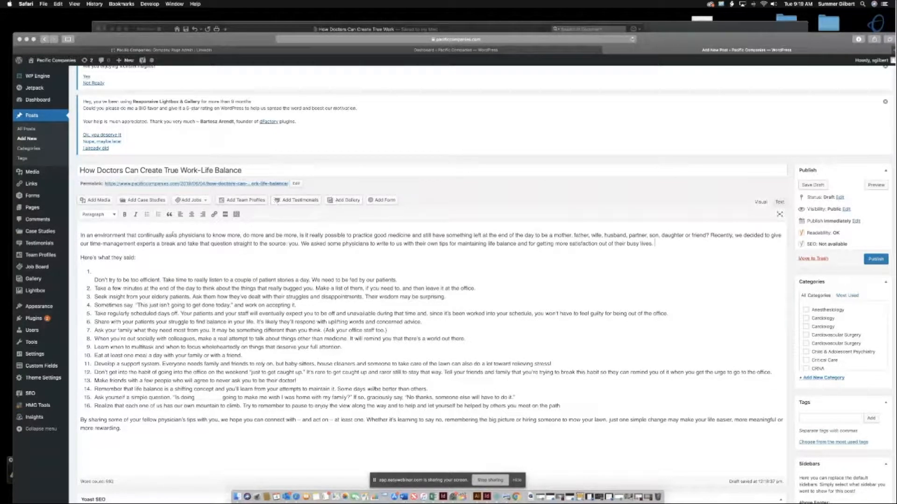
{"action": "left_click", "coordinate": [95, 279]}
{"action": "key", "text": "BackSpace"}
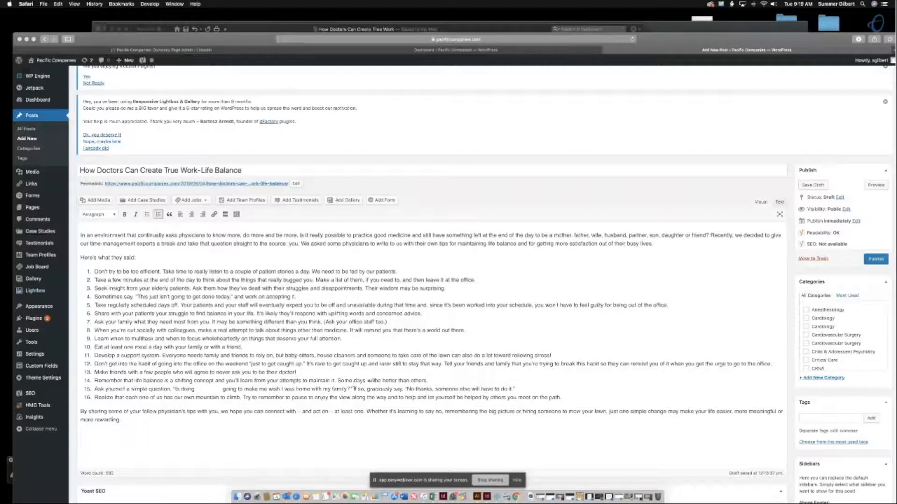
Insert the missing space in "will be" in list item 14 and review the post's layout
{"action": "left_click", "coordinate": [374, 381]}
{"action": "scroll", "coordinate": [354, 322], "scroll_direction": "down", "scroll_amount": 3}
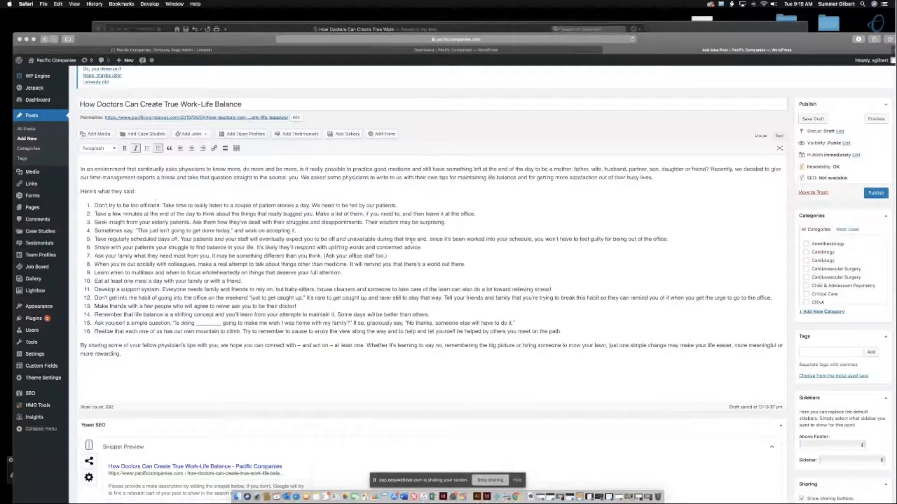
{"action": "scroll", "coordinate": [381, 383], "scroll_direction": "down", "scroll_amount": 3}
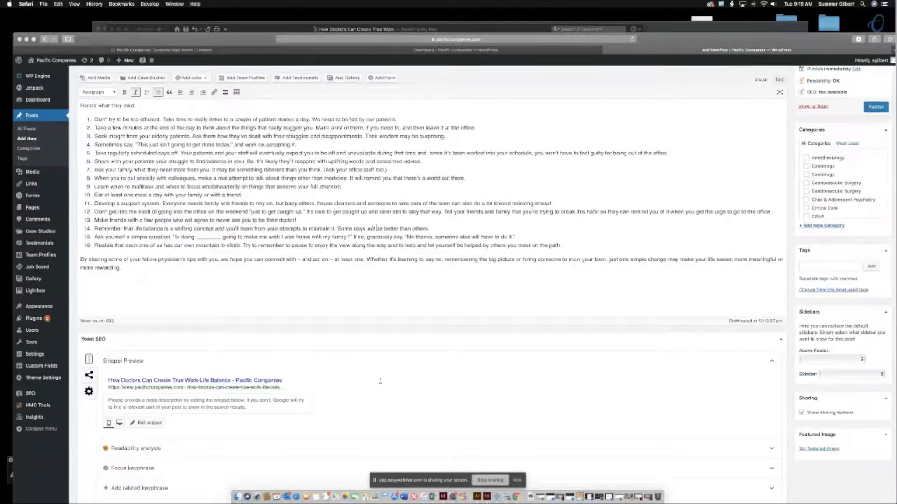
{"action": "scroll", "coordinate": [380, 382], "scroll_direction": "up", "scroll_amount": 3}
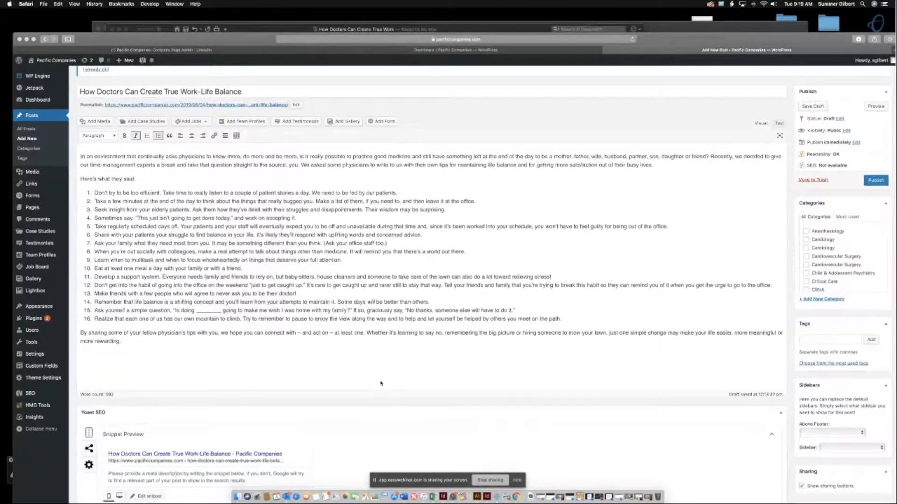
{"action": "left_click", "coordinate": [437, 24]}
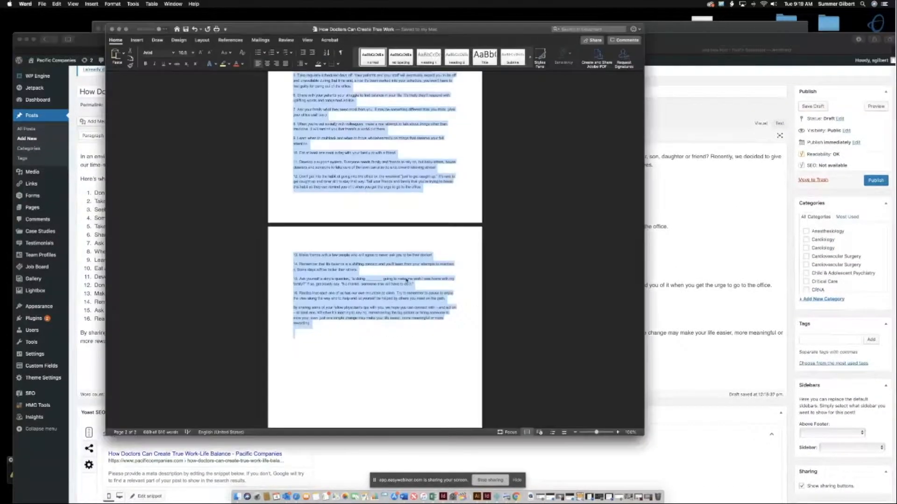
{"action": "left_click", "coordinate": [93, 374]}
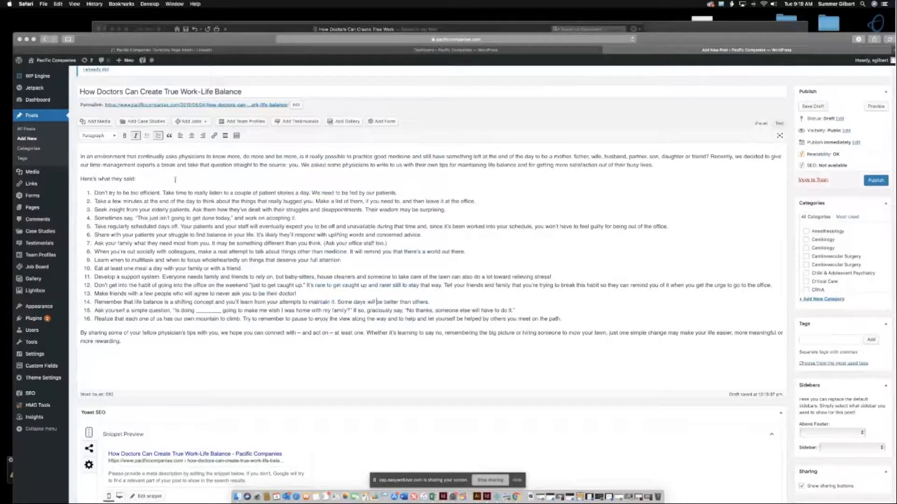
{"action": "left_click", "coordinate": [311, 25]}
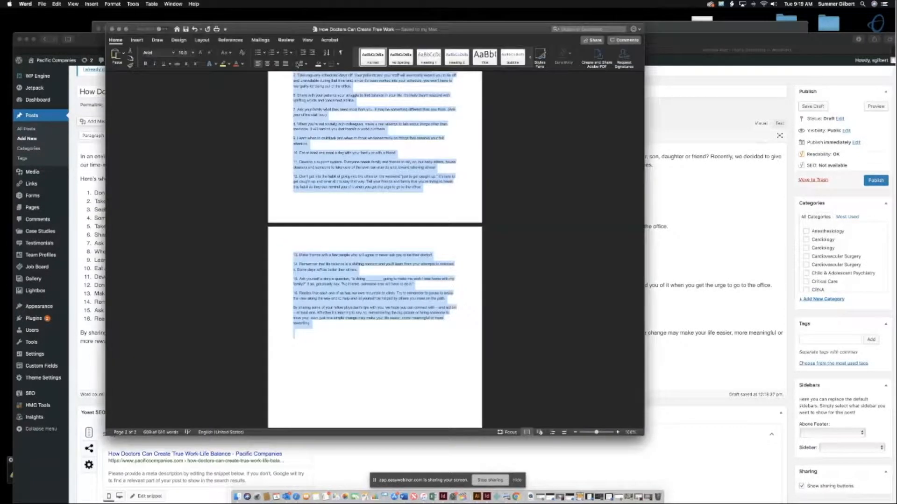
{"action": "left_click", "coordinate": [734, 217]}
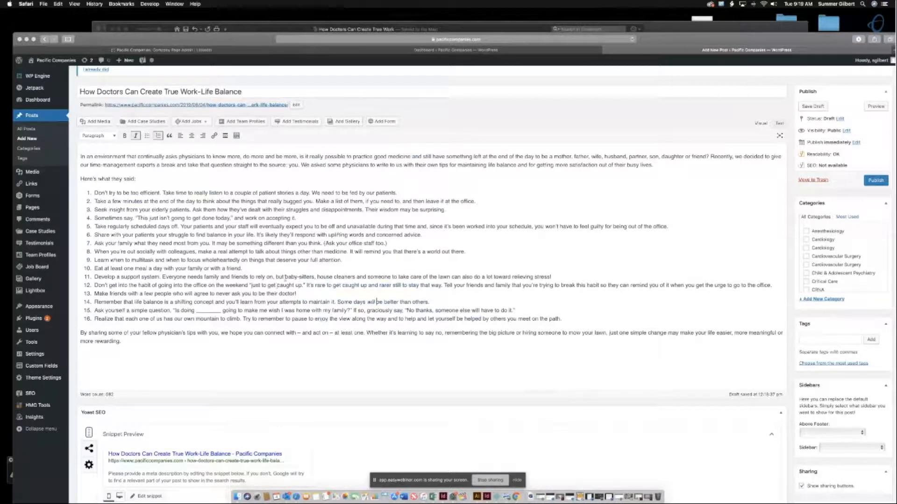
Preview the draft post, review its layout down to the closing paragraph, and return to the post editor
{"action": "left_click", "coordinate": [880, 109]}
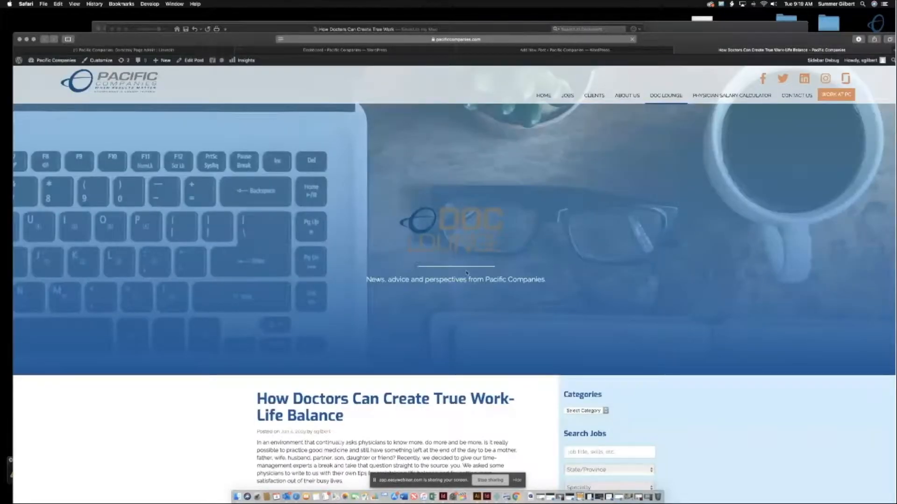
{"action": "scroll", "coordinate": [467, 273], "scroll_direction": "down", "scroll_amount": 5}
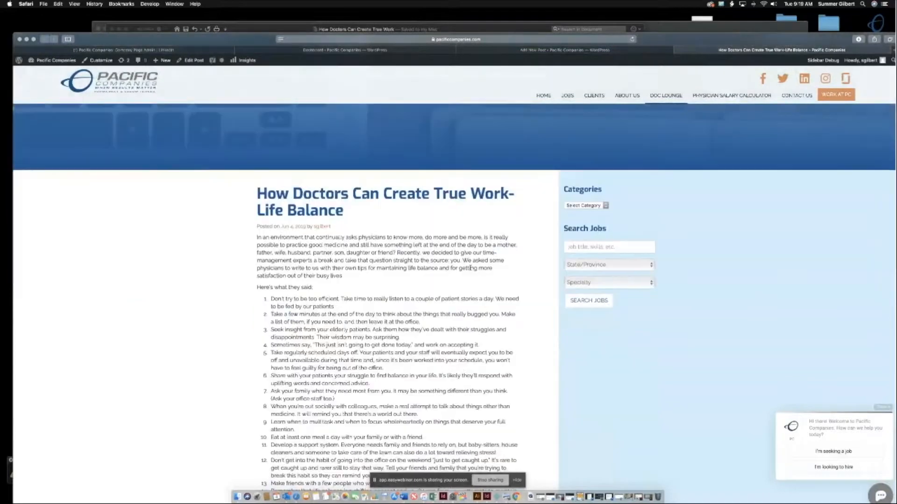
{"action": "scroll", "coordinate": [470, 268], "scroll_direction": "down", "scroll_amount": 3}
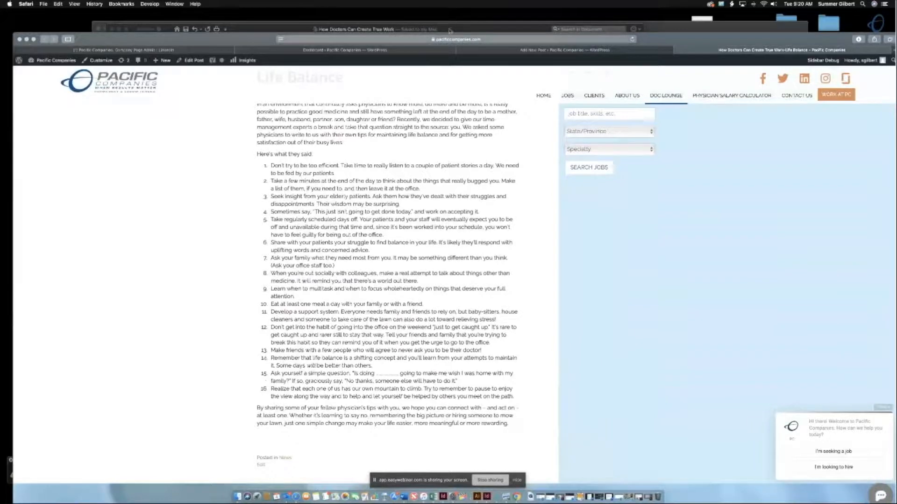
{"action": "left_click", "coordinate": [565, 50]}
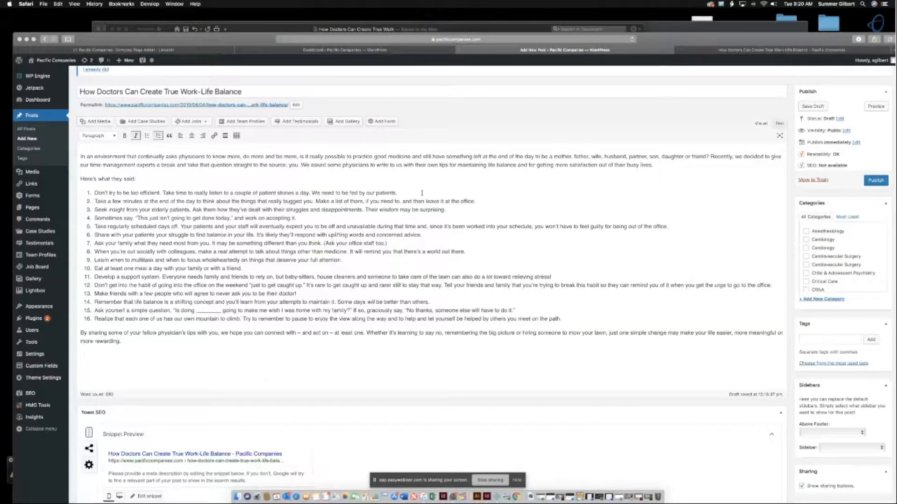
Try spacing out the numbered list with empty items after the first and second tips, and remove them again
{"action": "left_click", "coordinate": [408, 193]}
{"action": "key", "text": "Return"}
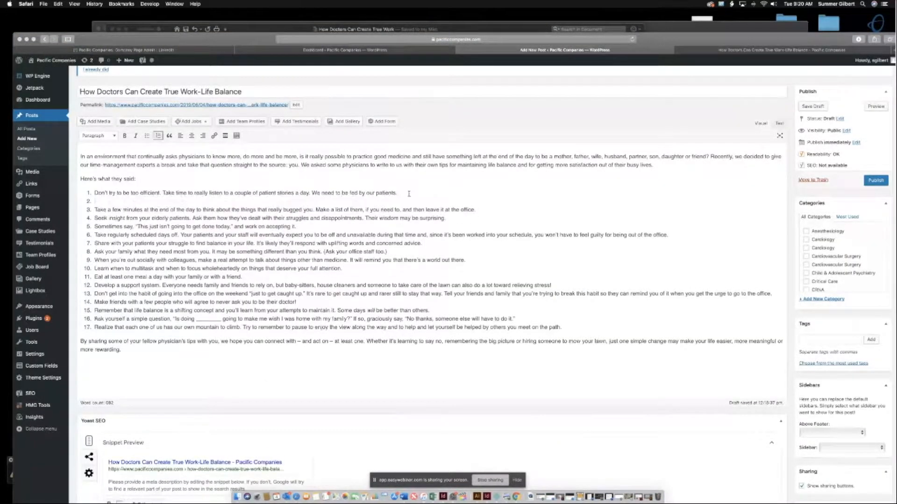
{"action": "key", "text": "BackSpace"}
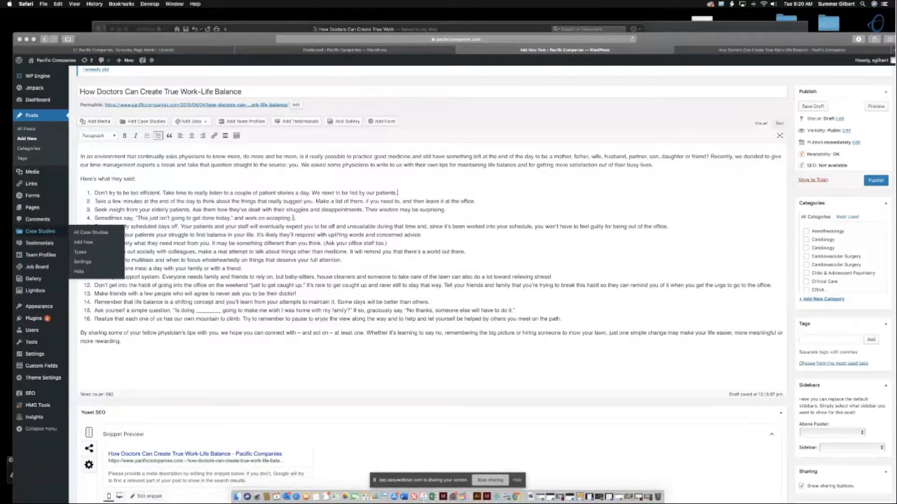
{"action": "key", "text": "Return"}
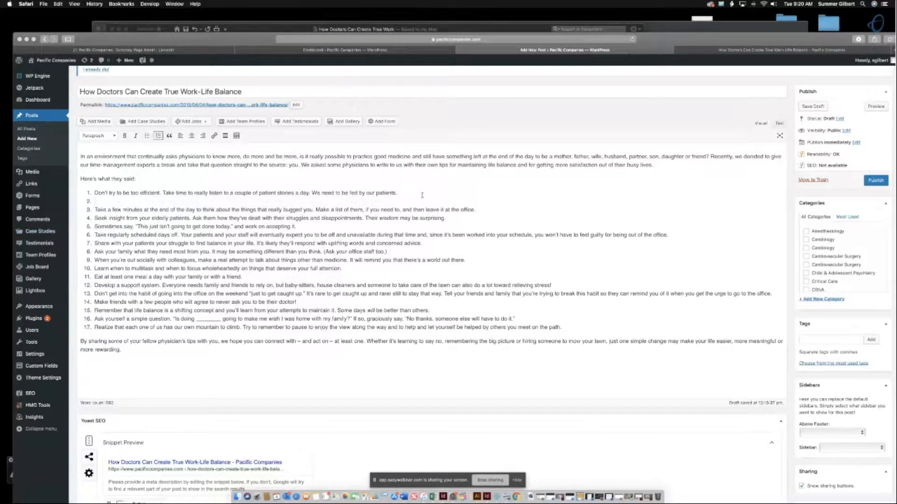
{"action": "key", "text": "BackSpace"}
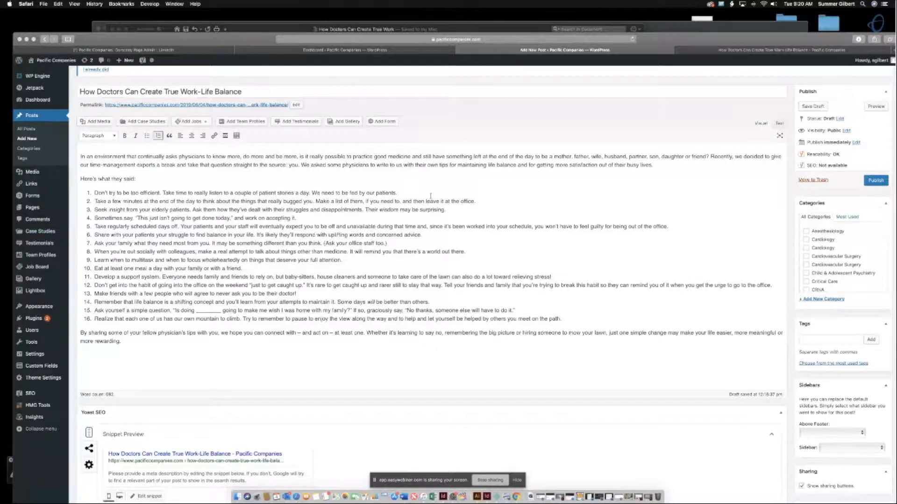
{"action": "key", "text": "Return"}
{"action": "left_click", "coordinate": [476, 210]}
{"action": "key", "text": "Return"}
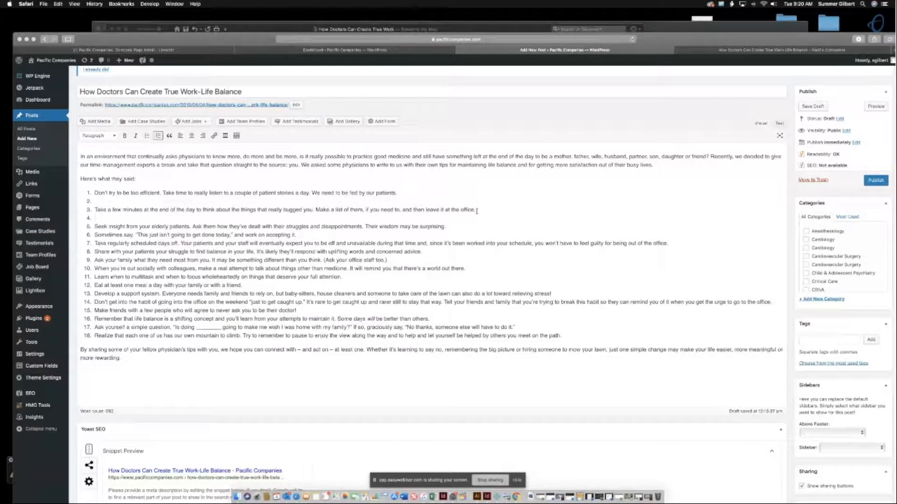
{"action": "left_click", "coordinate": [88, 201]}
{"action": "key", "text": "BackSpace"}
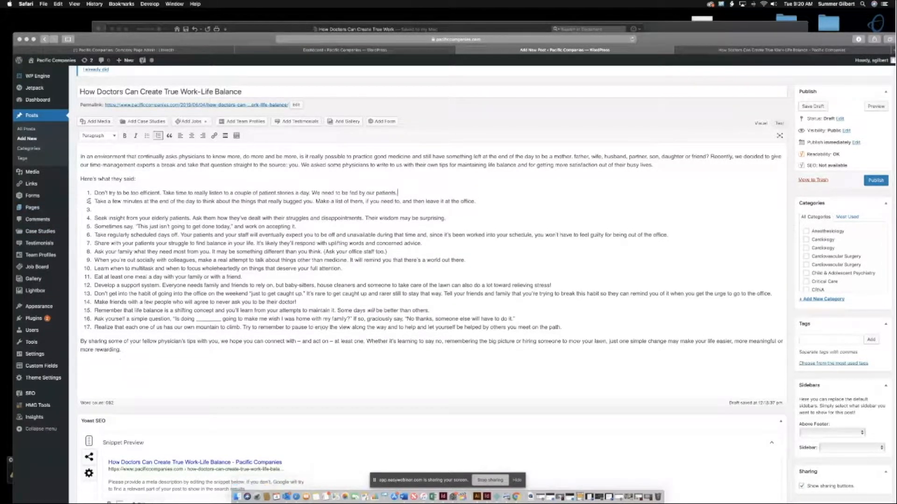
{"action": "key", "text": "BackSpace"}
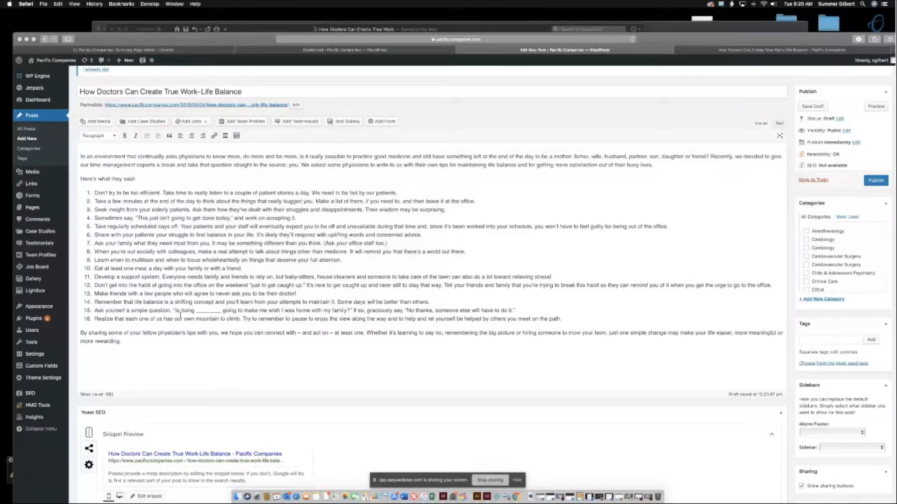
Insert a blank line above the introductory paragraph and compare the post's layout with its preview
{"action": "key", "text": "Return"}
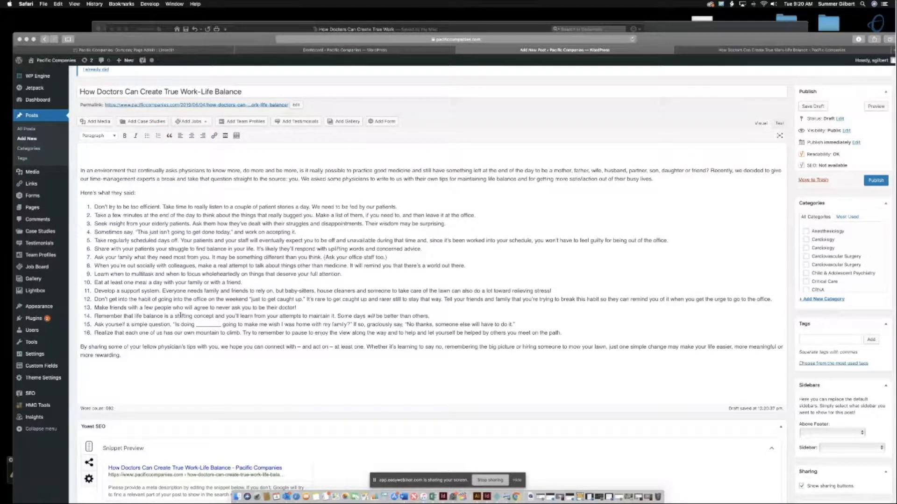
{"action": "left_click", "coordinate": [785, 51]}
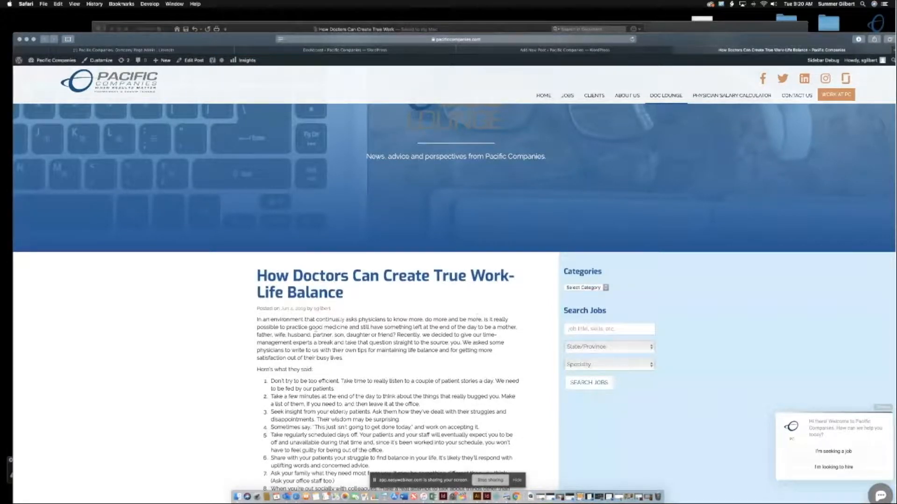
{"action": "left_click", "coordinate": [539, 50]}
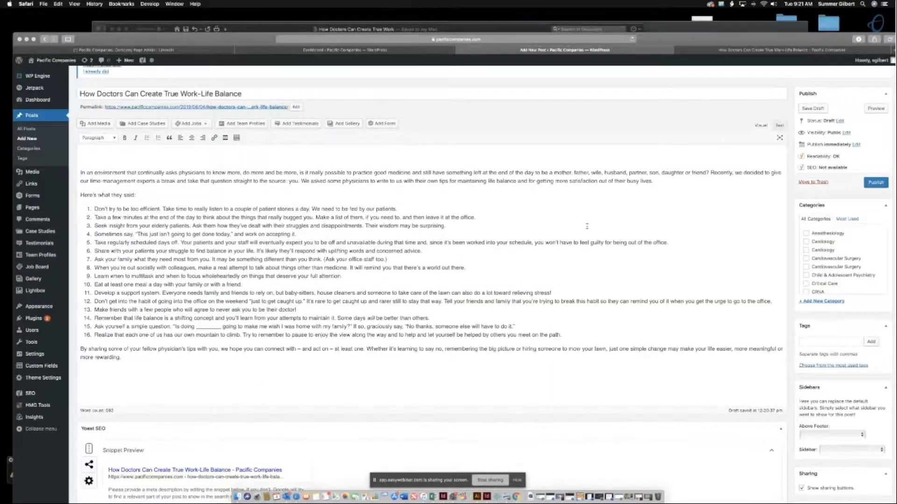
{"action": "scroll", "coordinate": [523, 227], "scroll_direction": "up", "scroll_amount": 2}
{"action": "scroll", "coordinate": [586, 226], "scroll_direction": "down", "scroll_amount": 3}
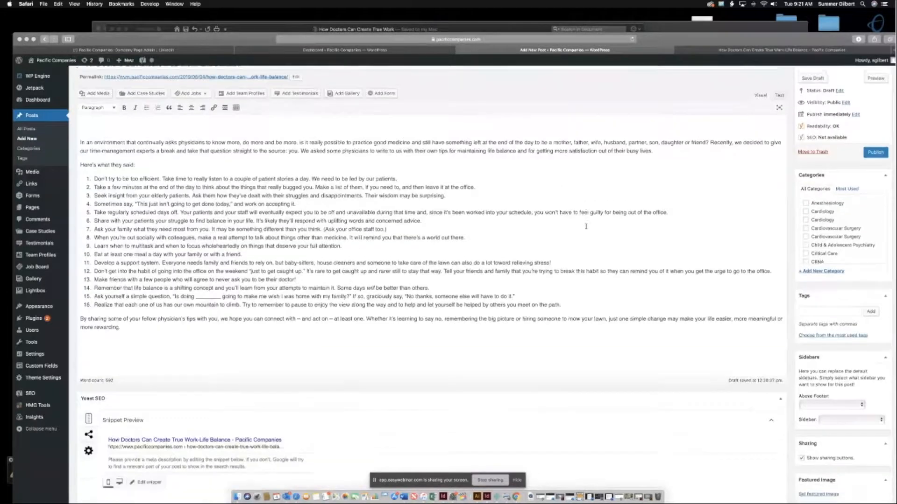
{"action": "scroll", "coordinate": [586, 226], "scroll_direction": "up", "scroll_amount": 5}
{"action": "scroll", "coordinate": [585, 226], "scroll_direction": "up", "scroll_amount": 2}
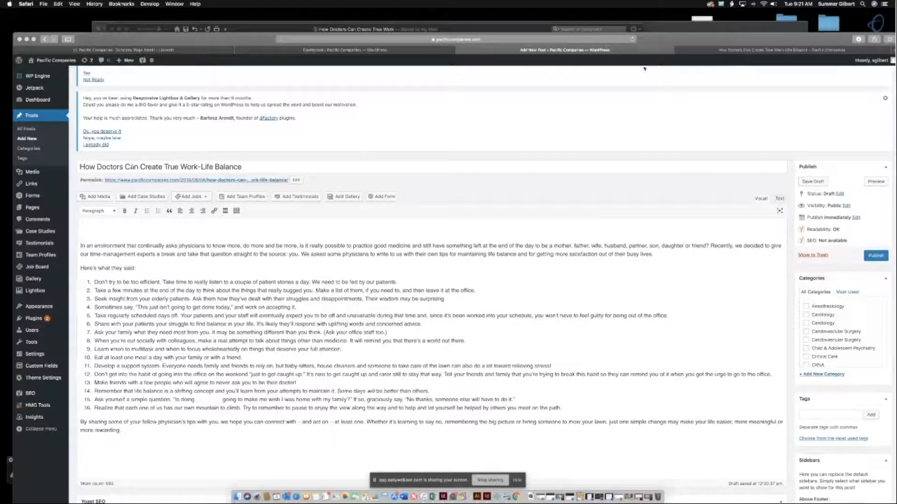
Open pacificcompanies.com in a new browser tab and look at the button images in The Doc Lounge Blog section
{"action": "left_click", "coordinate": [893, 50]}
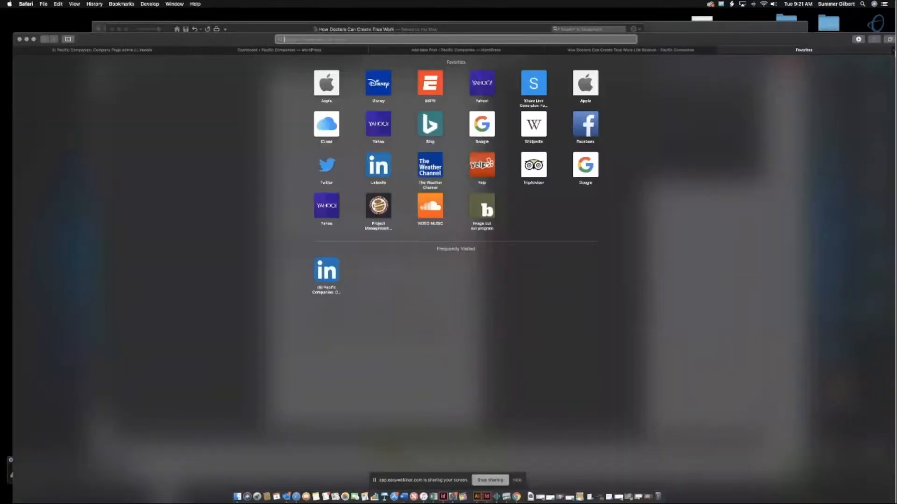
{"action": "type", "text": "pac"}
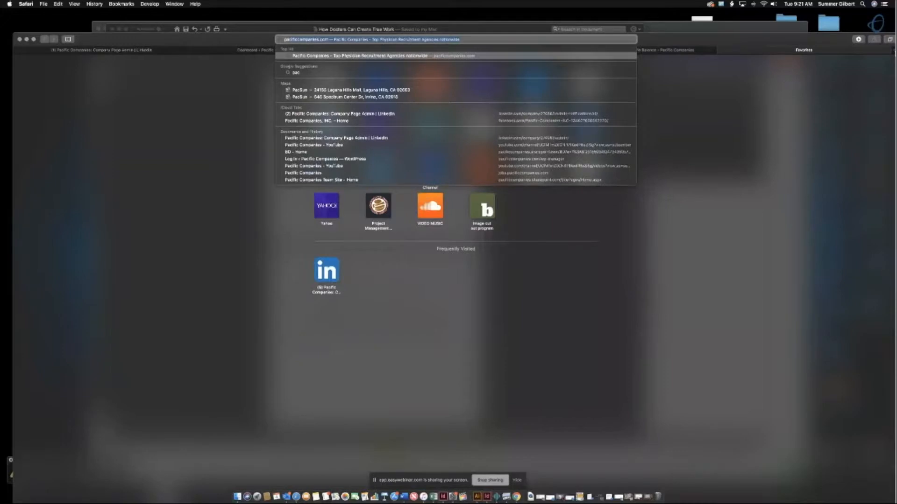
{"action": "type", "text": "ificcom"}
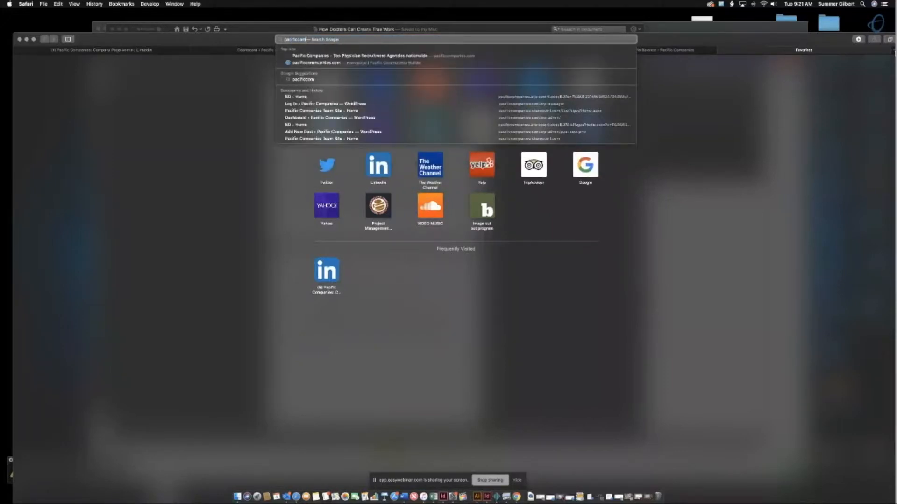
{"action": "type", "text": "panies.com"}
{"action": "key", "text": "Return"}
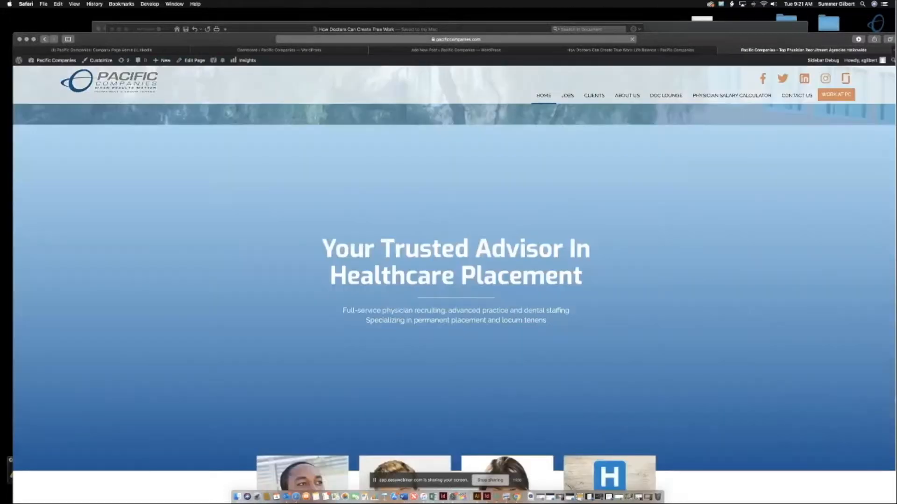
{"action": "scroll", "coordinate": [449, 280], "scroll_direction": "down", "scroll_amount": 15}
{"action": "scroll", "coordinate": [448, 280], "scroll_direction": "down", "scroll_amount": 6}
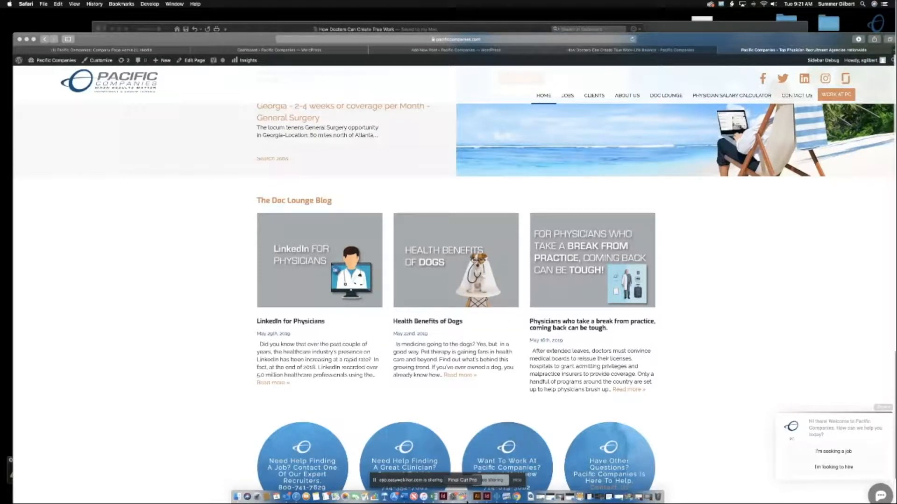
Uncover the desktop, show the doc lounge folder's files as icons, and open the BLOG WEB BUTTON TEMPLATE file in Adobe Illustrator
{"action": "left_click_drag", "start_coordinate": [824, 39], "coordinate": [743, 15]}
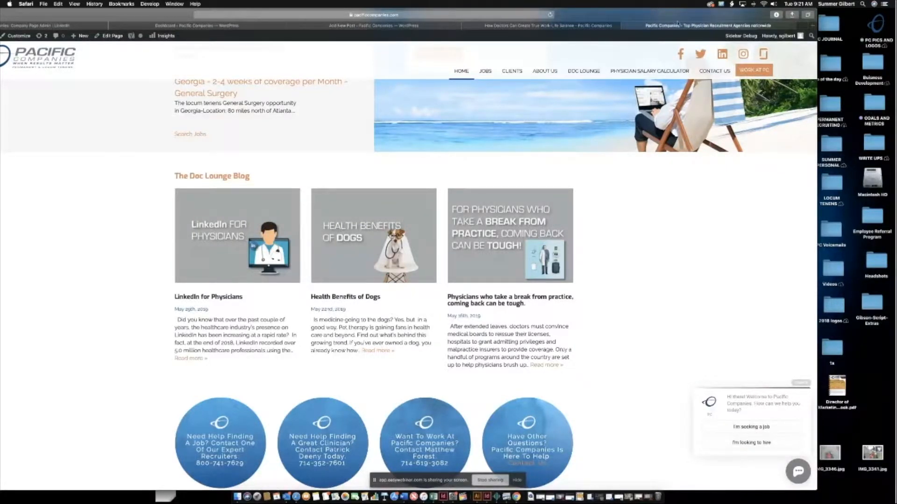
{"action": "left_click_drag", "start_coordinate": [743, 13], "coordinate": [676, 14]}
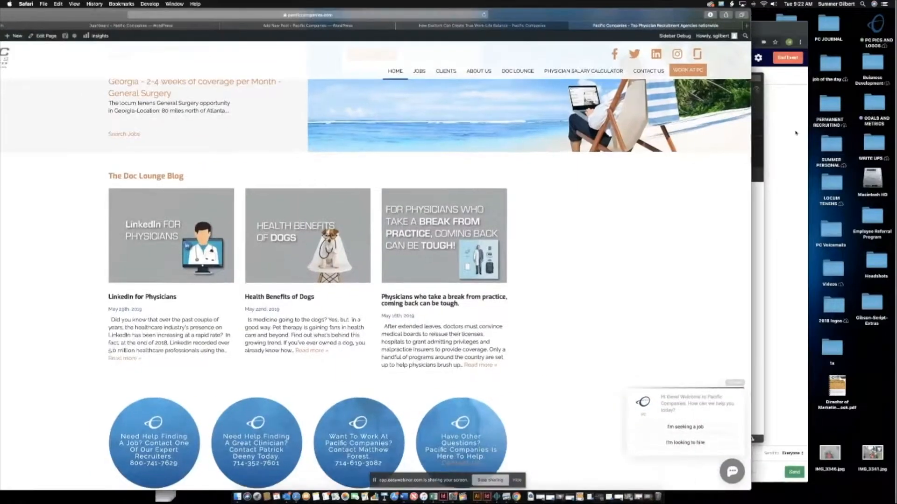
{"action": "left_click_drag", "start_coordinate": [773, 29], "coordinate": [714, 23]}
{"action": "left_click", "coordinate": [783, 104]}
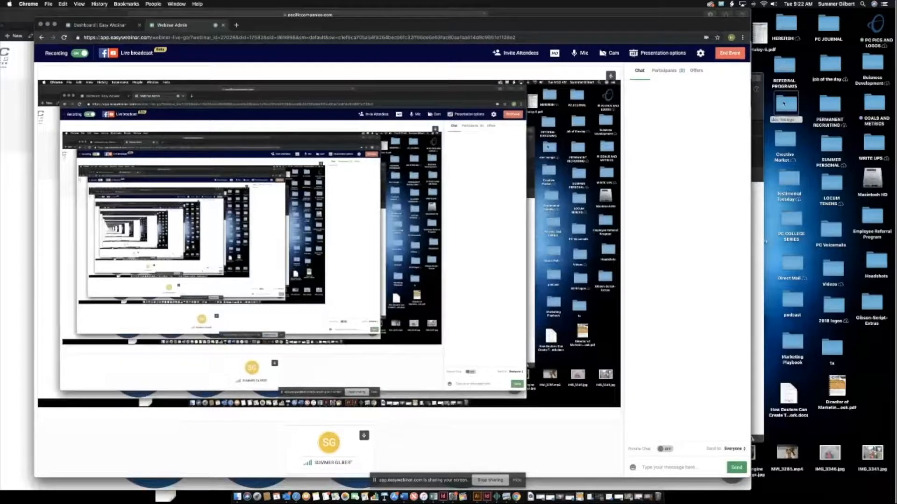
{"action": "double_click", "coordinate": [784, 103]}
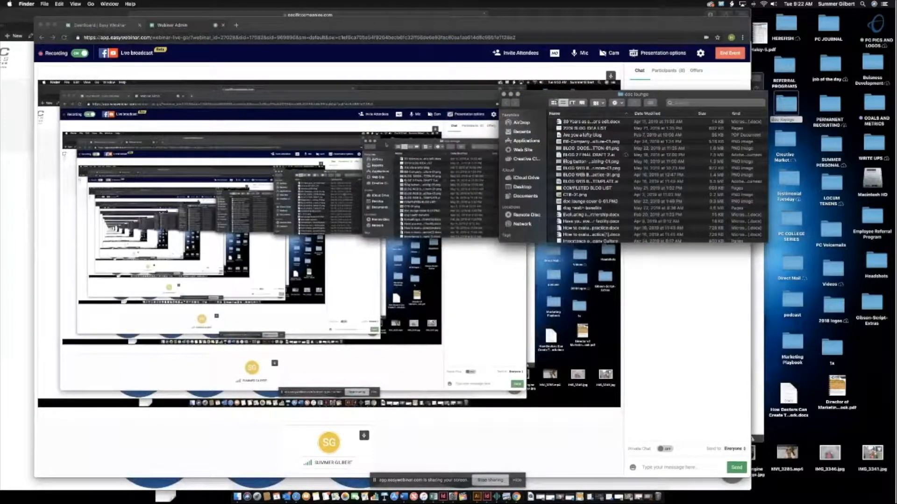
{"action": "left_click", "coordinate": [553, 102]}
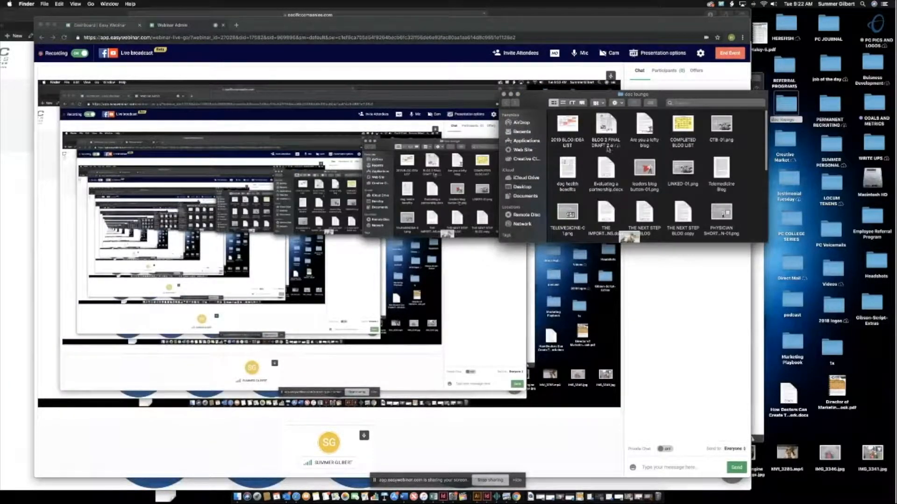
{"action": "scroll", "coordinate": [621, 177], "scroll_direction": "down", "scroll_amount": 4}
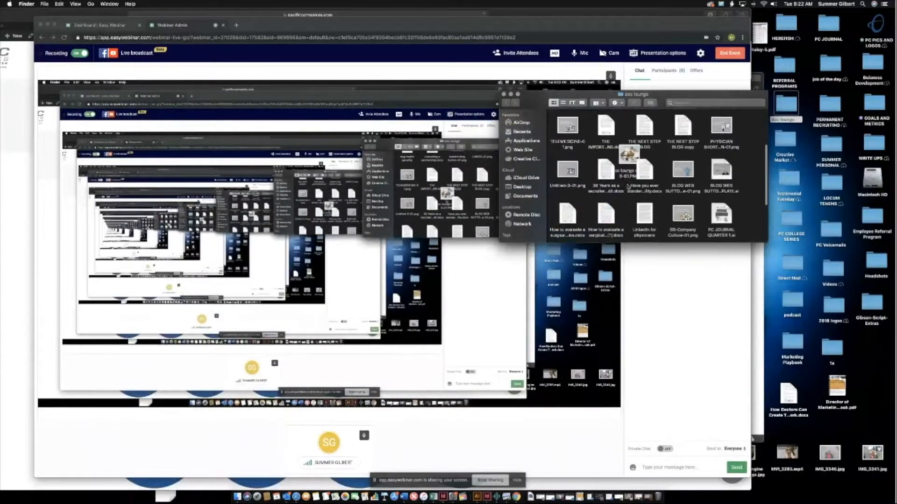
{"action": "scroll", "coordinate": [628, 187], "scroll_direction": "down", "scroll_amount": 2}
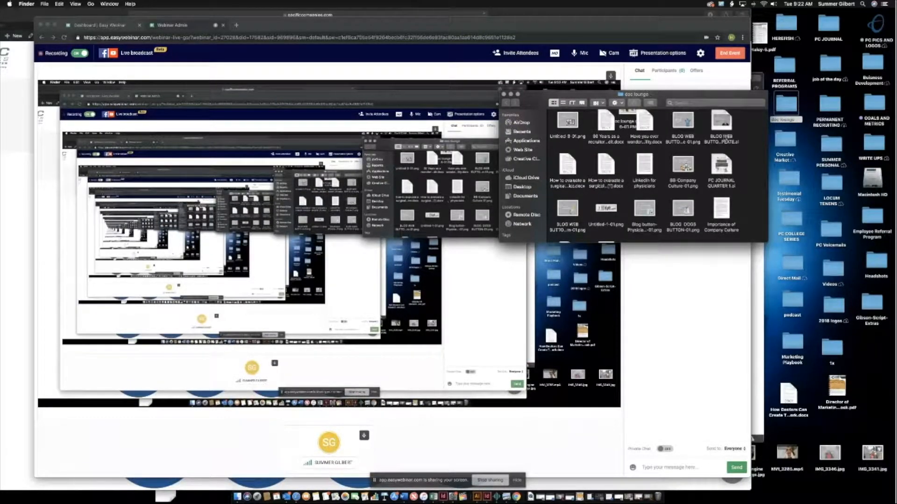
{"action": "double_click", "coordinate": [721, 136]}
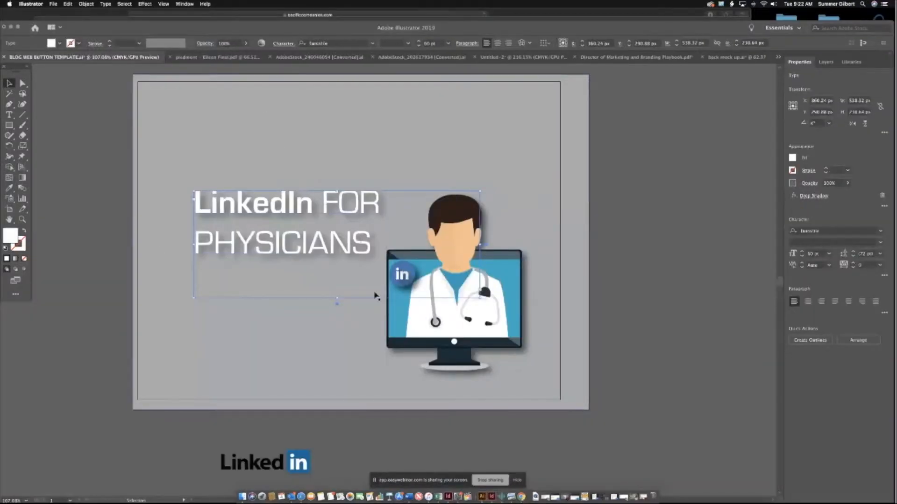
Move the "LinkedIn FOR PHYSICIANS" text slightly higher on the blog button artboard
{"action": "triple_click", "coordinate": [314, 239]}
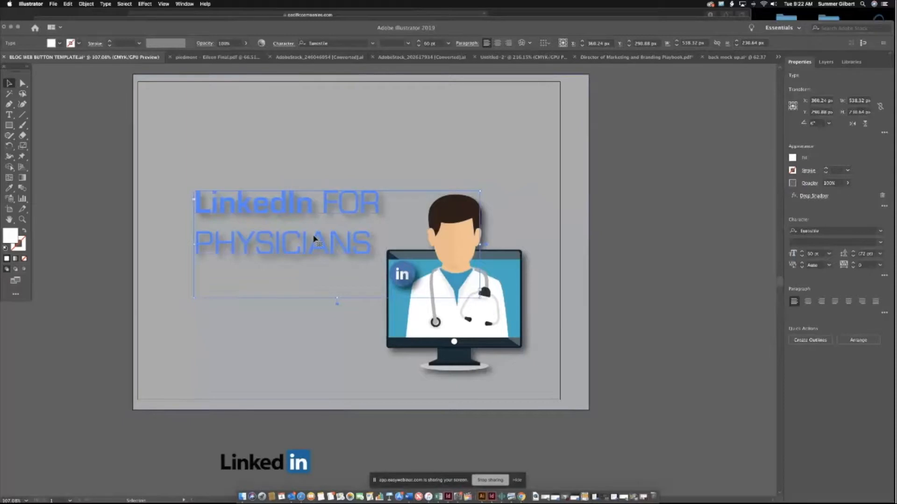
{"action": "scroll", "coordinate": [314, 239], "scroll_direction": "up", "scroll_amount": 2}
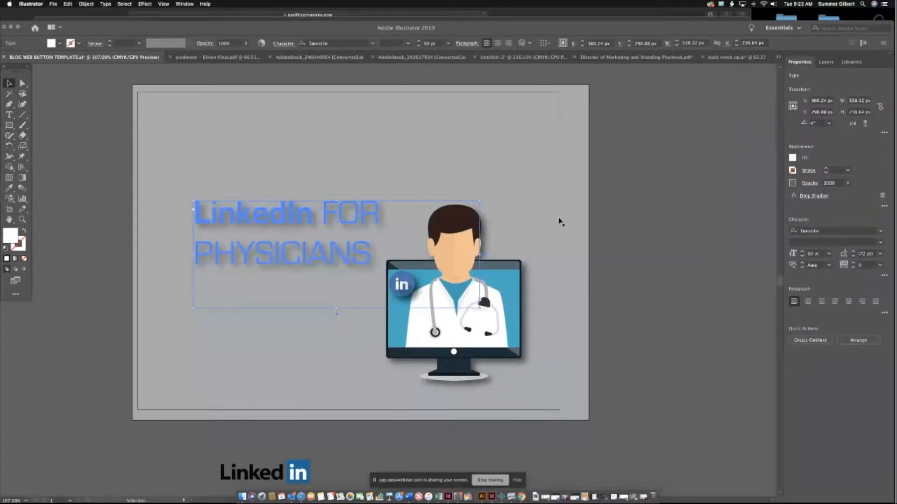
{"action": "key", "text": "Escape"}
{"action": "left_click_drag", "start_coordinate": [300, 267], "coordinate": [303, 256]}
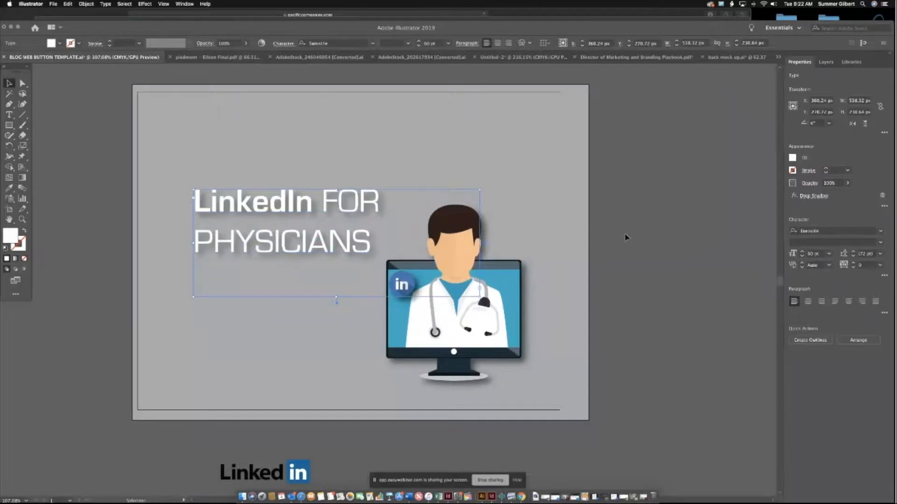
Replace the "LinkedIn FOR PHYSICIANS" text on the blog button artboard with "HOW DOCTORS CAN CREATE TRUE WORK LIFE BALANCE"
{"action": "triple_click", "coordinate": [344, 256]}
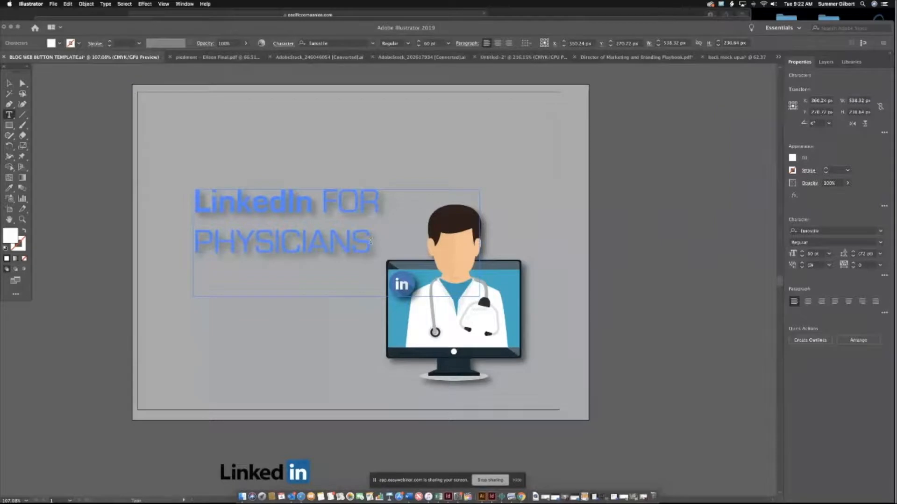
{"action": "left_click_drag", "start_coordinate": [371, 241], "coordinate": [210, 201]}
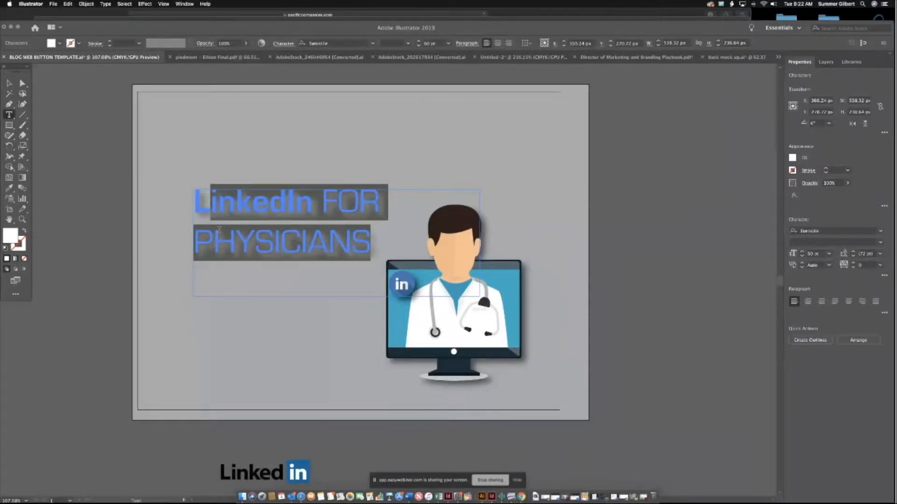
{"action": "left_click", "coordinate": [329, 216]}
{"action": "left_click_drag", "start_coordinate": [375, 241], "coordinate": [159, 211]}
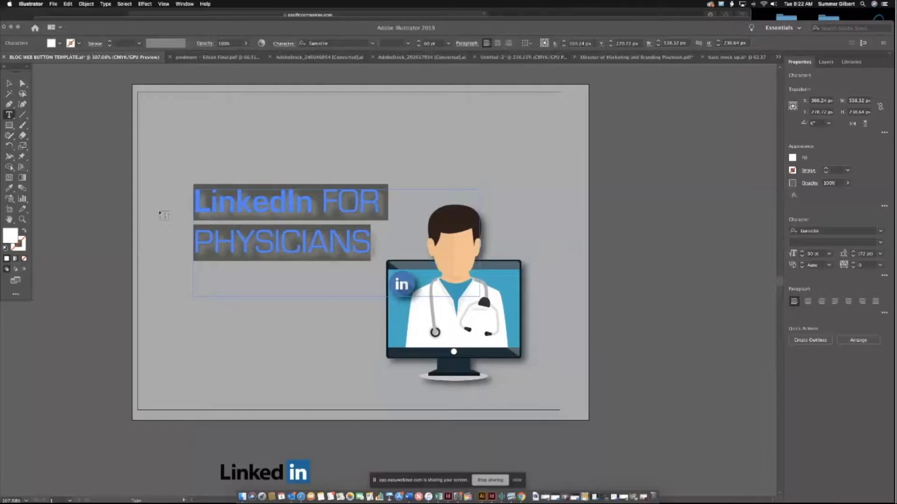
{"action": "type", "text": "HOW"}
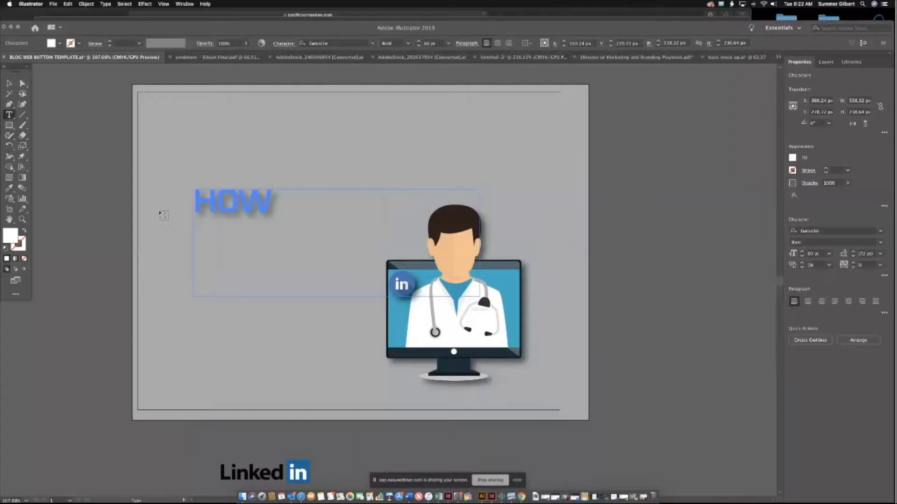
{"action": "type", "text": " DOCTRA"}
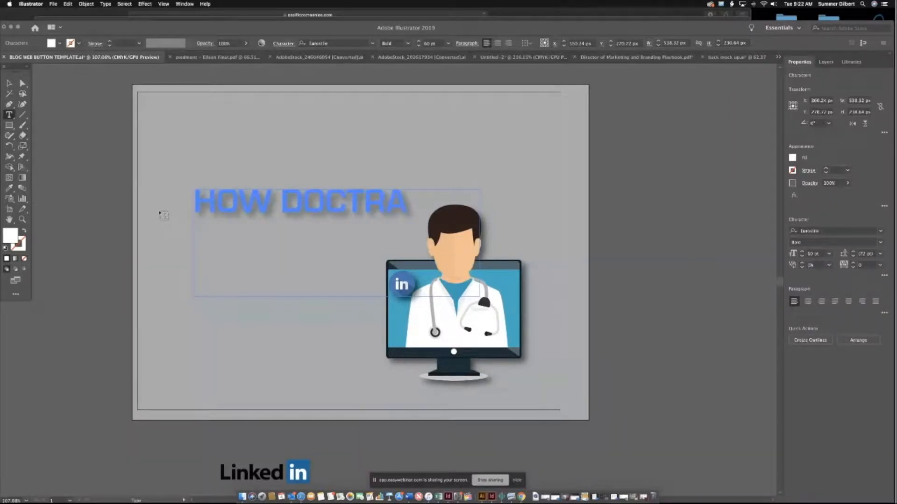
{"action": "key", "text": "BackSpace"}
{"action": "key", "text": "BackSpace"}
{"action": "type", "text": "O"}
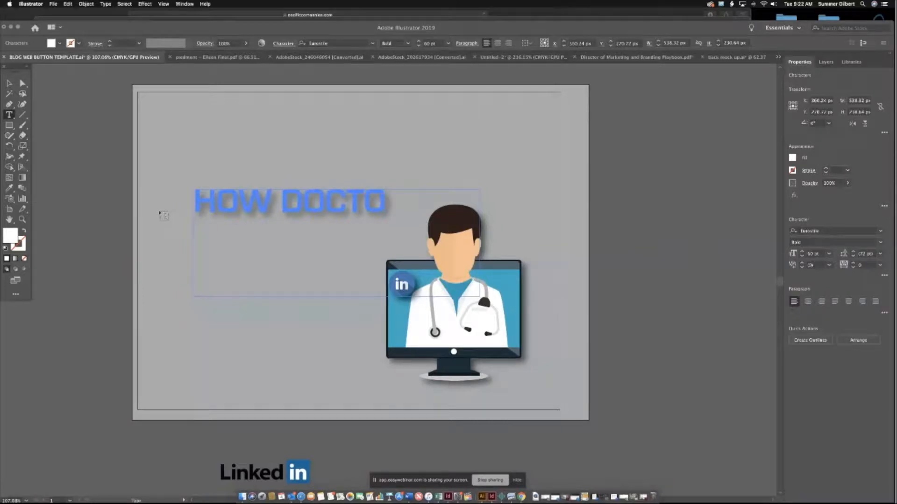
{"action": "type", "text": "RS CAN"}
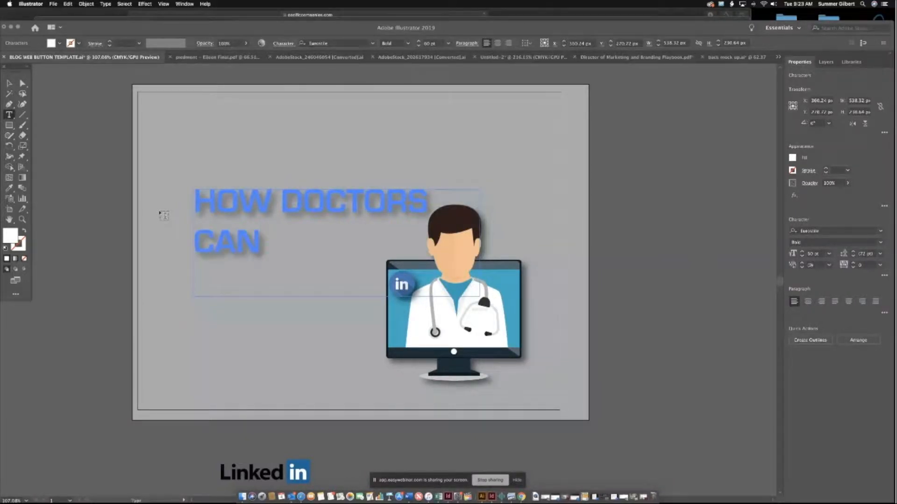
{"action": "type", "text": " CREATE"}
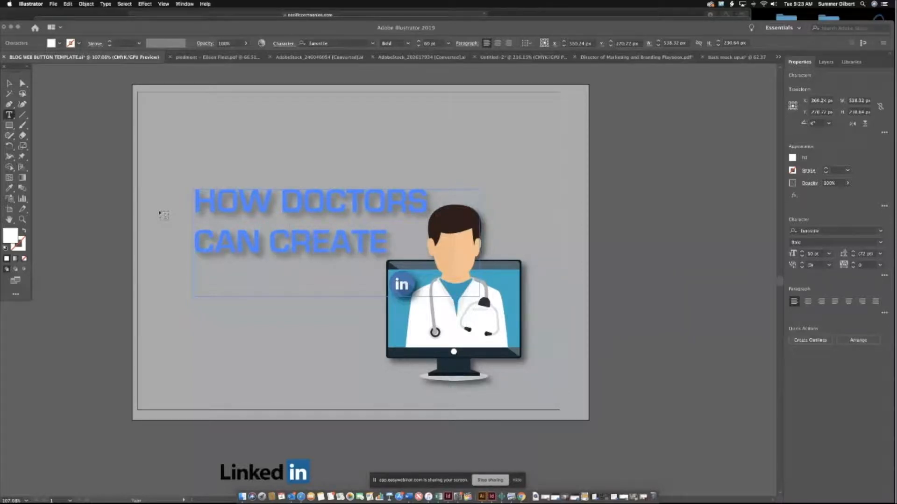
{"action": "type", "text": " TRUE"}
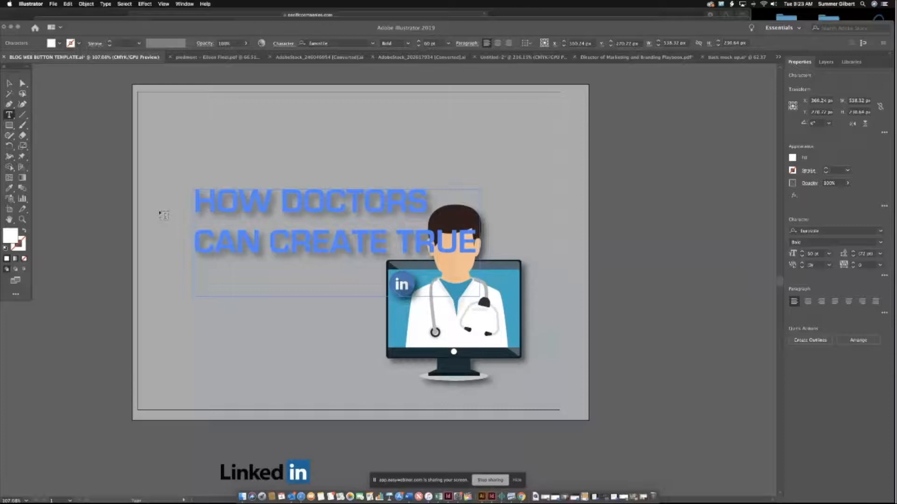
{"action": "type", "text": " WORK"}
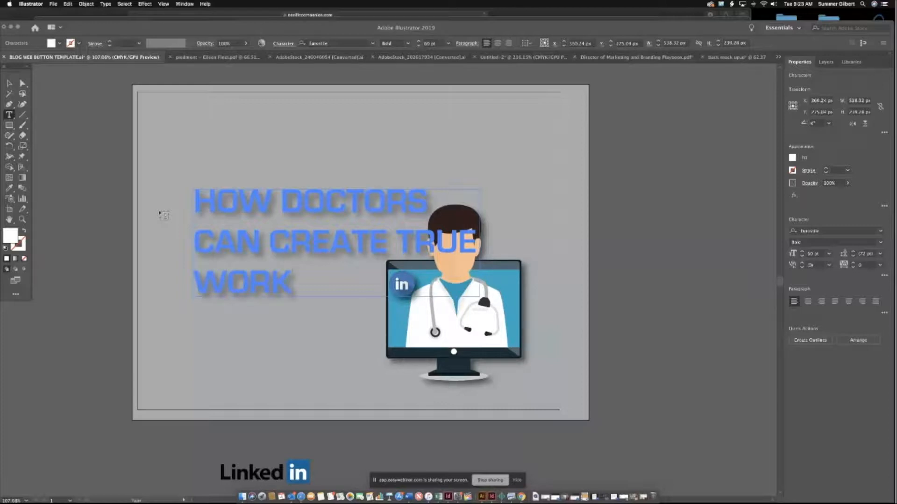
{"action": "type", "text": " LIFE"}
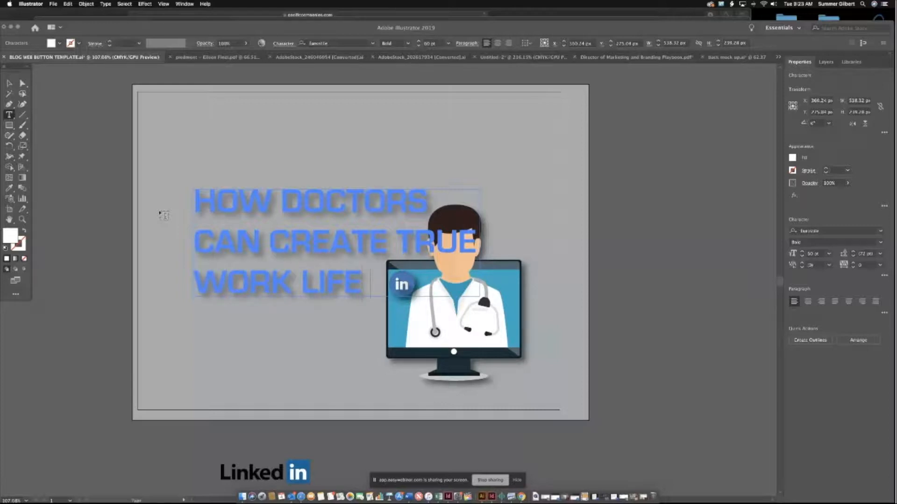
{"action": "type", "text": " BAL"}
{"action": "key", "text": "Escape"}
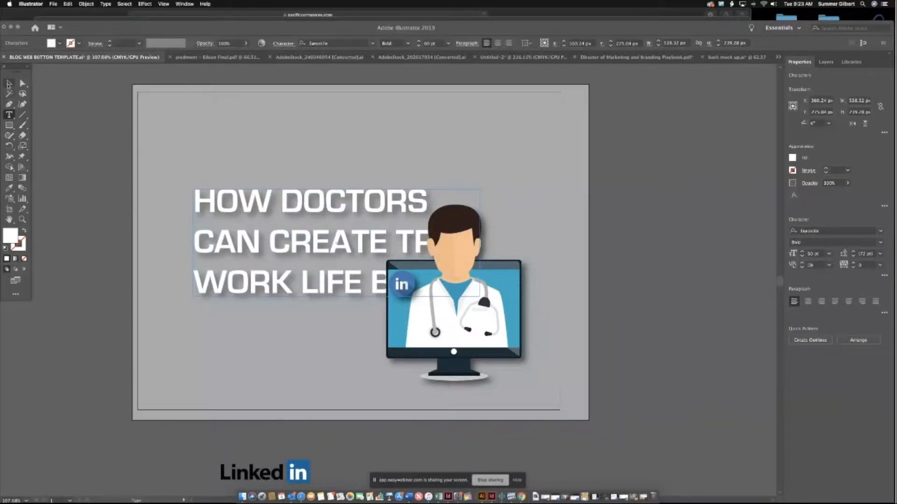
Enlarge the headline's text frame to about 637 by 343 px and move it higher on the artboard
{"action": "left_click", "coordinate": [8, 84]}
{"action": "left_click_drag", "start_coordinate": [193, 297], "coordinate": [155, 359]}
{"action": "left_click_drag", "start_coordinate": [479, 274], "coordinate": [496, 274]}
{"action": "left_click_drag", "start_coordinate": [261, 242], "coordinate": [256, 202]}
Set the font style of the whole three-line headline to Regular
{"action": "triple_click", "coordinate": [343, 241]}
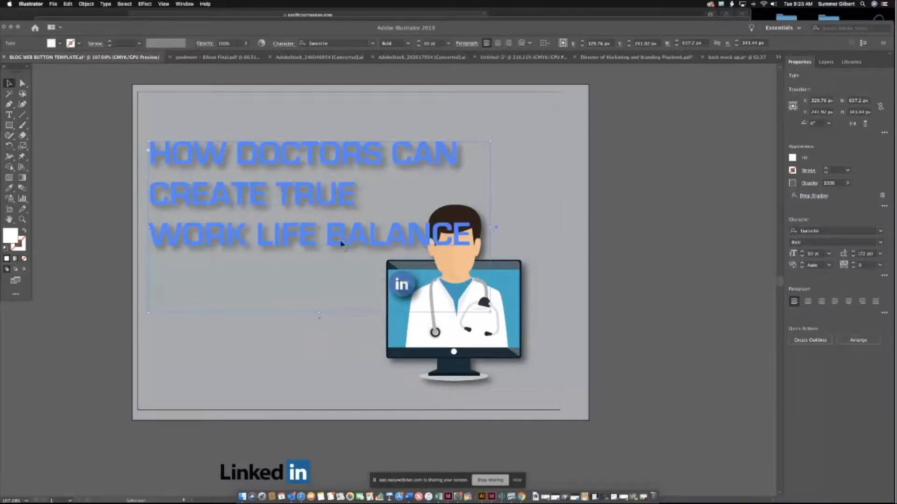
{"action": "left_click_drag", "start_coordinate": [472, 236], "coordinate": [149, 235]}
{"action": "left_click", "coordinate": [460, 235]}
{"action": "left_click_drag", "start_coordinate": [471, 236], "coordinate": [159, 173]}
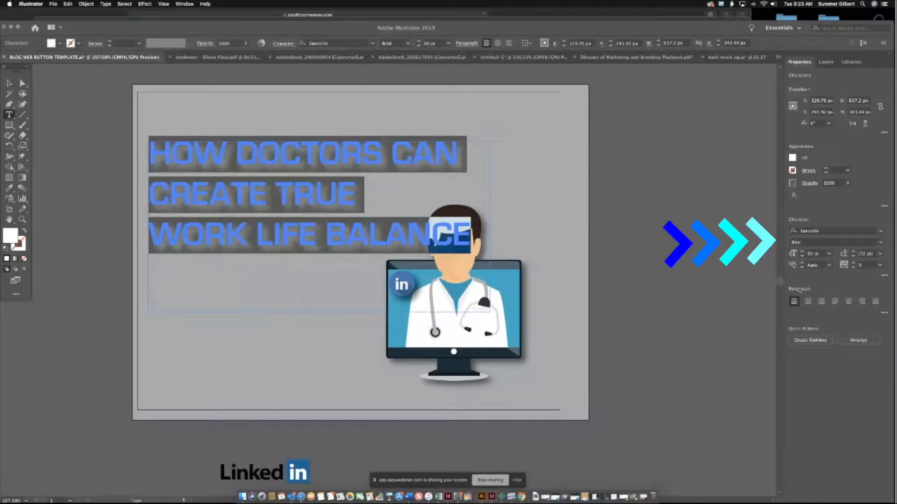
{"action": "left_click", "coordinate": [880, 243]}
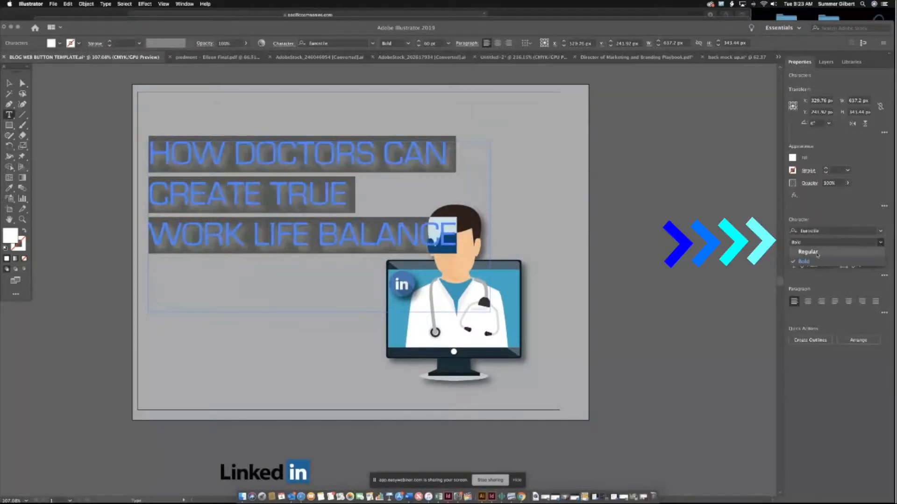
{"action": "left_click", "coordinate": [808, 252]}
{"action": "left_click", "coordinate": [9, 83]}
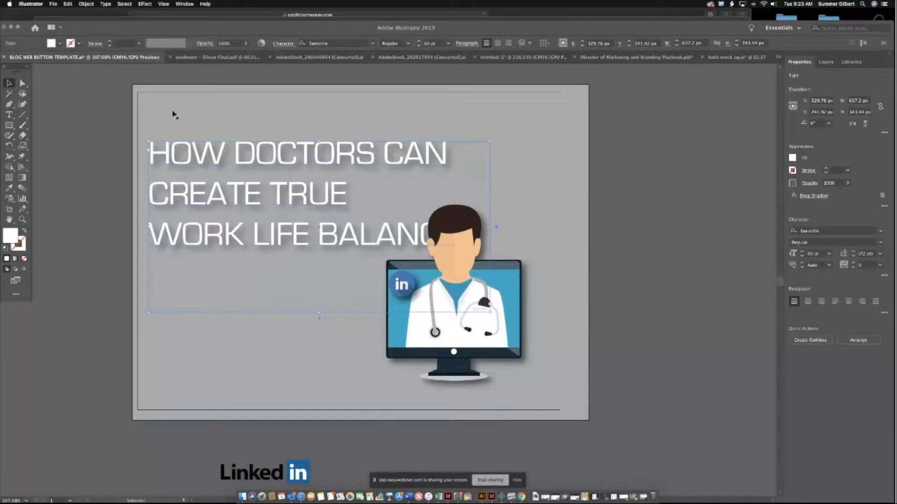
Set only the headline's last line, "WORK LIFE BALANCE", to the Bold font style
{"action": "double_click", "coordinate": [248, 206]}
{"action": "key", "text": "super+a"}
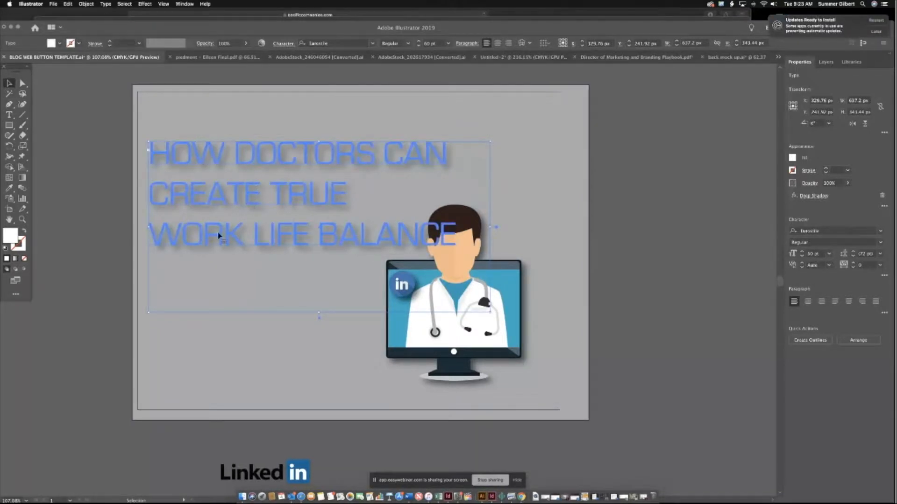
{"action": "left_click_drag", "start_coordinate": [149, 235], "coordinate": [471, 269]}
{"action": "left_click", "coordinate": [881, 243]}
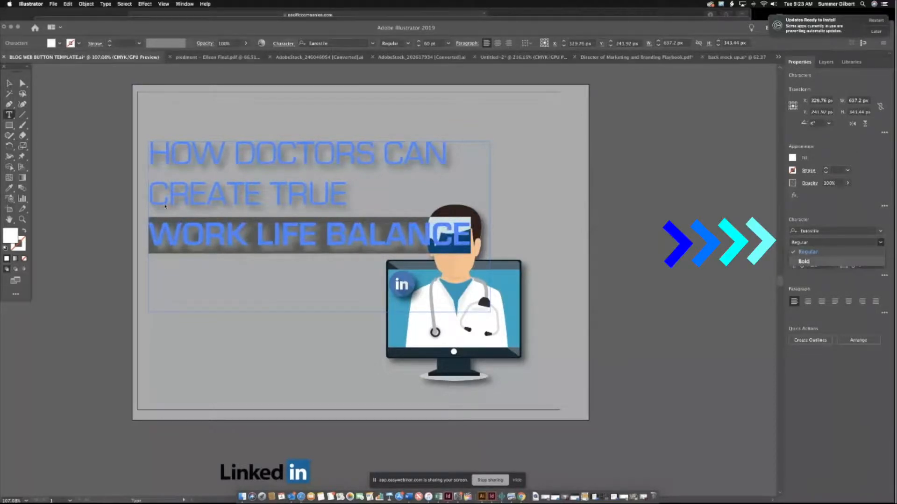
{"action": "key", "text": "Return"}
{"action": "key", "text": "Escape"}
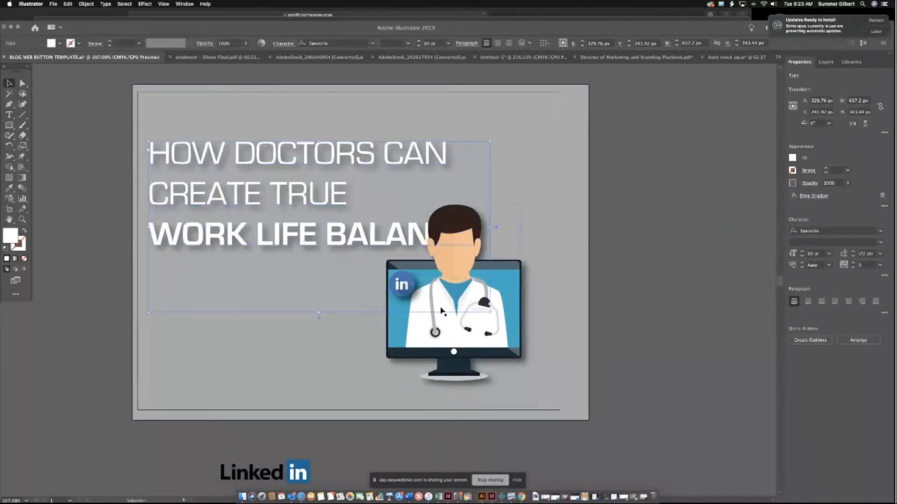
Delete the doctor-on-monitor illustration and the round LinkedIn badge from the artboard
{"action": "left_click_drag", "start_coordinate": [441, 310], "coordinate": [494, 358]}
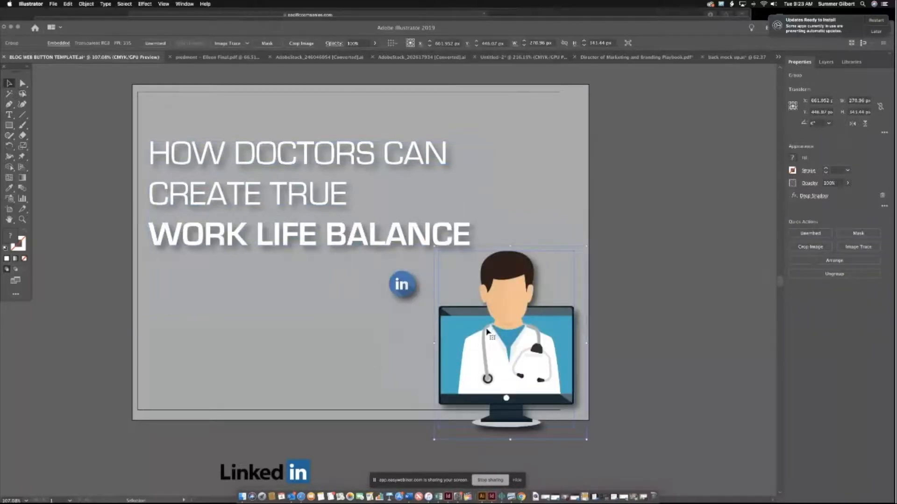
{"action": "key", "text": "Delete"}
{"action": "left_click", "coordinate": [401, 285]}
{"action": "key", "text": "Delete"}
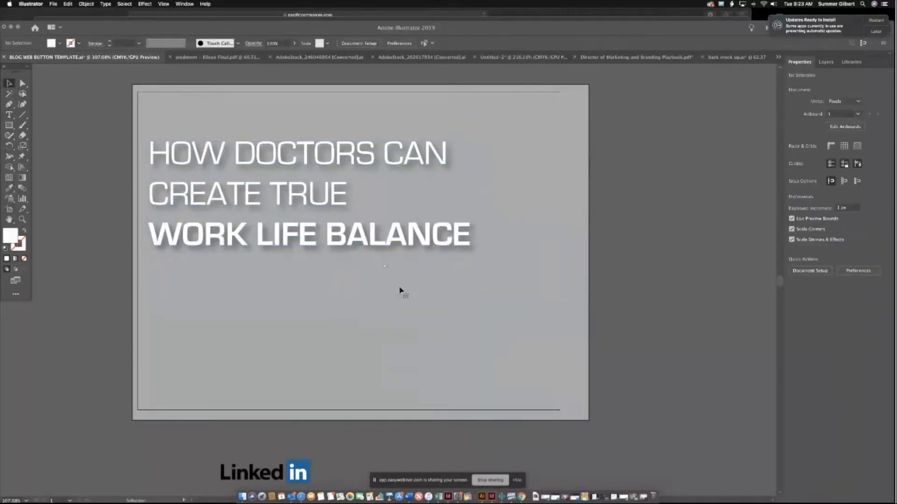
Move the headline down toward the middle of the artboard and hyphenate its last line as "WORK-LIFE BALANCE"
{"action": "left_click_drag", "start_coordinate": [300, 229], "coordinate": [312, 266]}
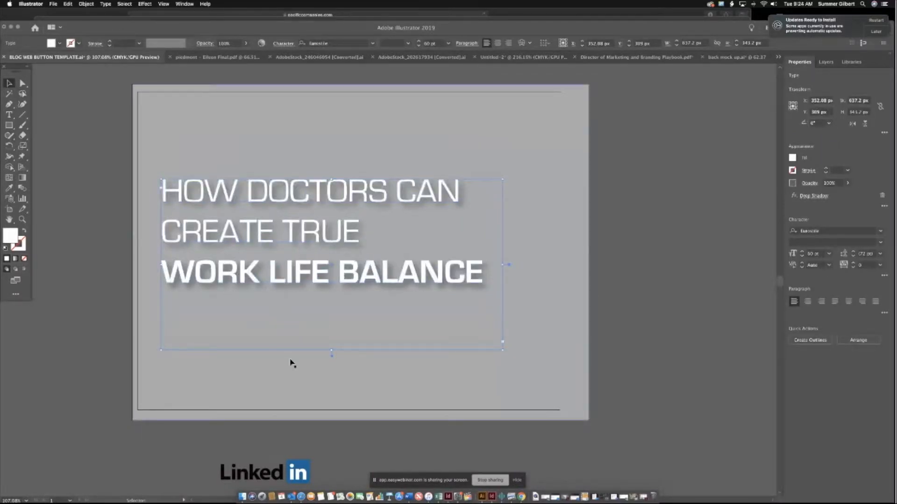
{"action": "double_click", "coordinate": [269, 277]}
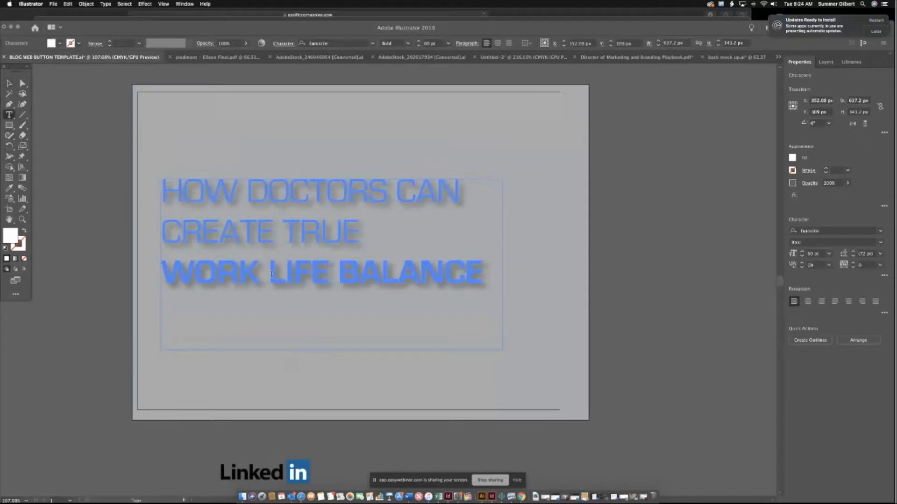
{"action": "key", "text": "BackSpace"}
{"action": "type", "text": "-"}
{"action": "left_click", "coordinate": [9, 83]}
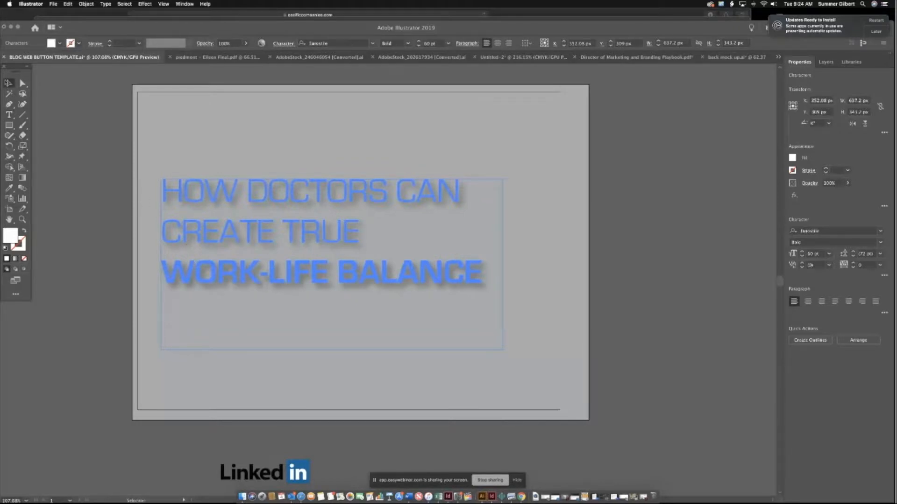
Center the headline vertically on the artboard, using the website's blog buttons as reference, and shorten its text frame to about 272 px
{"action": "left_click_drag", "start_coordinate": [272, 245], "coordinate": [275, 181]}
{"action": "left_click_drag", "start_coordinate": [277, 132], "coordinate": [276, 177]}
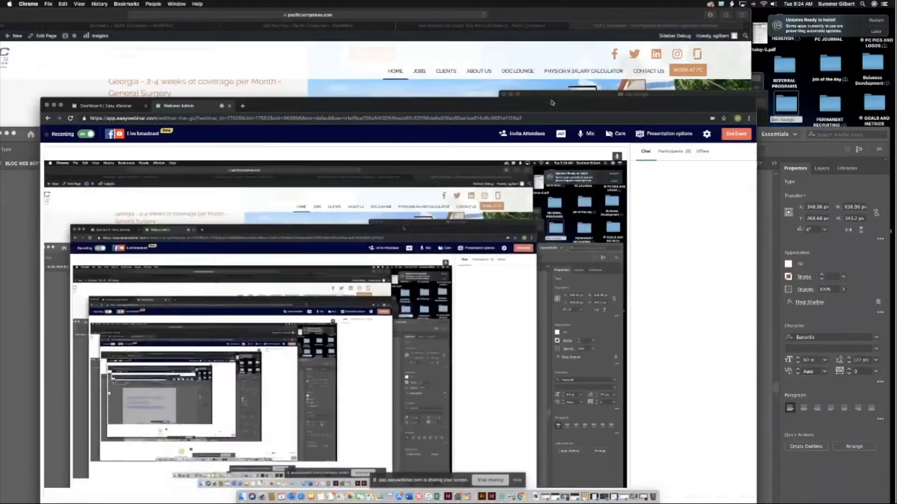
{"action": "left_click", "coordinate": [415, 209]}
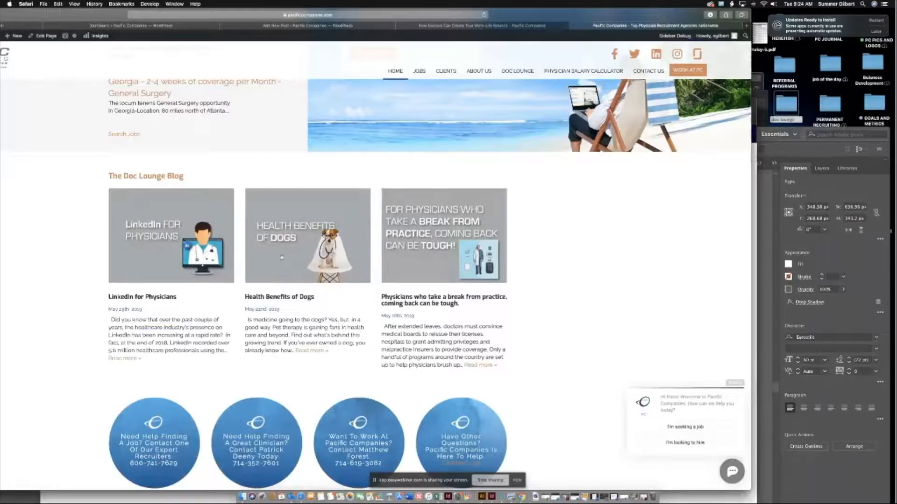
{"action": "left_click", "coordinate": [775, 210]}
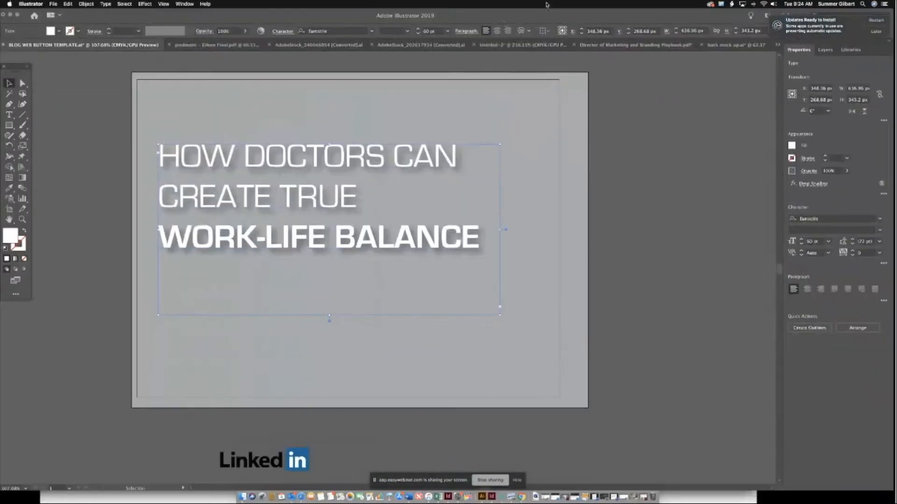
{"action": "left_click_drag", "start_coordinate": [263, 152], "coordinate": [265, 184]}
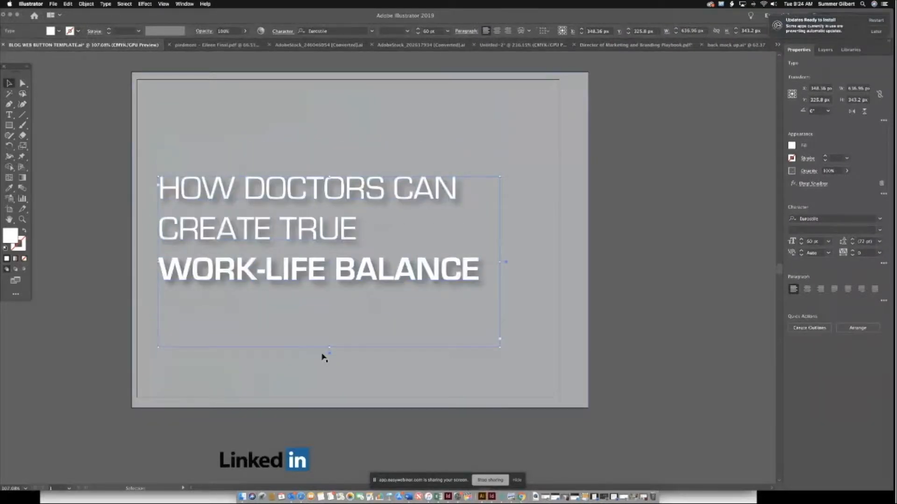
{"action": "left_click_drag", "start_coordinate": [329, 350], "coordinate": [325, 308]}
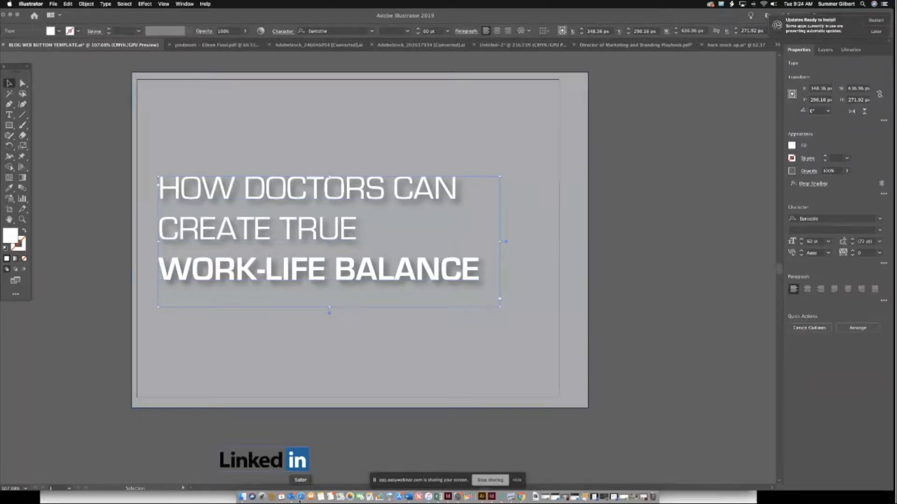
Switch to Safari and open the Google home page in a new tab
{"action": "left_click", "coordinate": [301, 498]}
{"action": "left_click", "coordinate": [745, 26]}
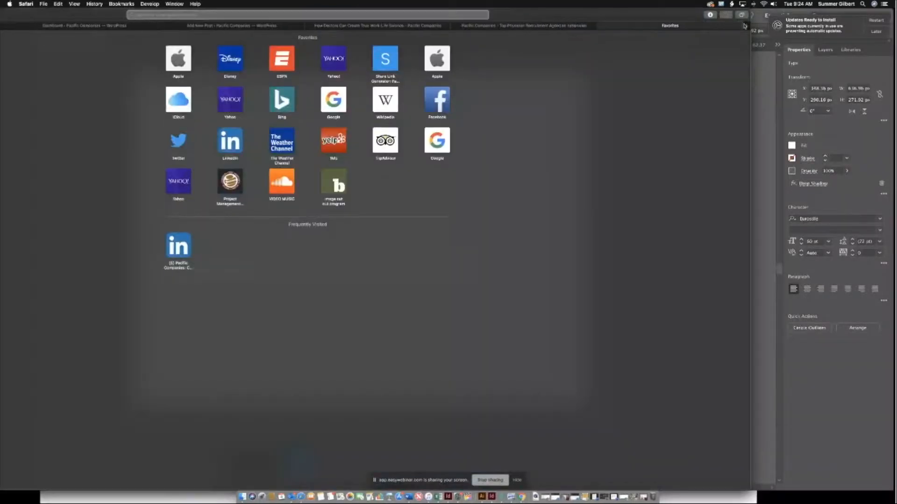
{"action": "type", "text": "GOOgle"}
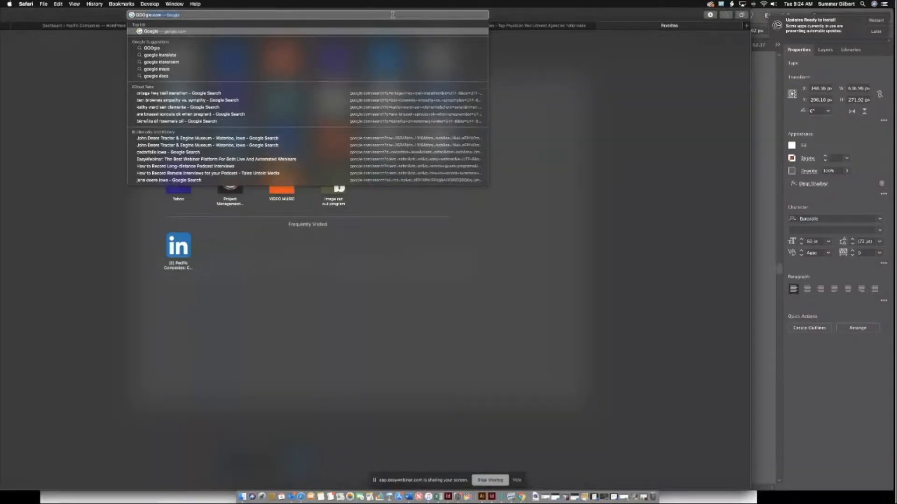
{"action": "key", "text": "Return"}
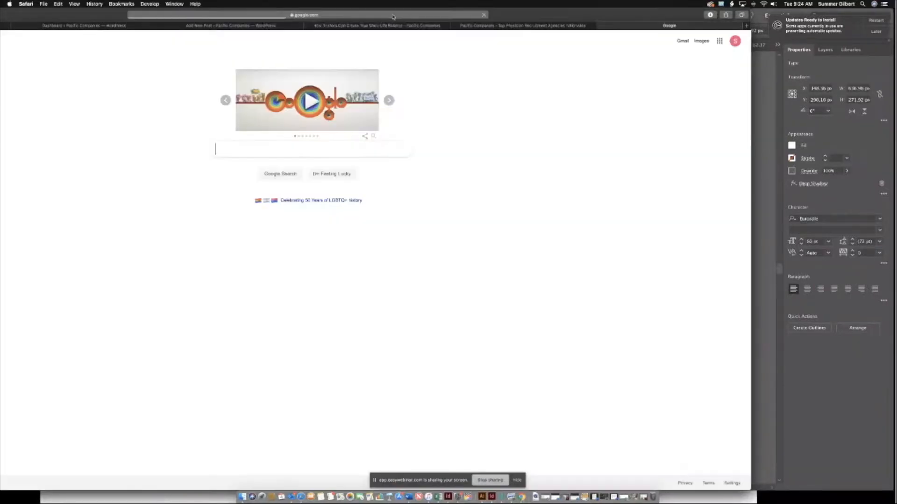
Search Google for "doctor on the beach png"
{"action": "left_click", "coordinate": [246, 153]}
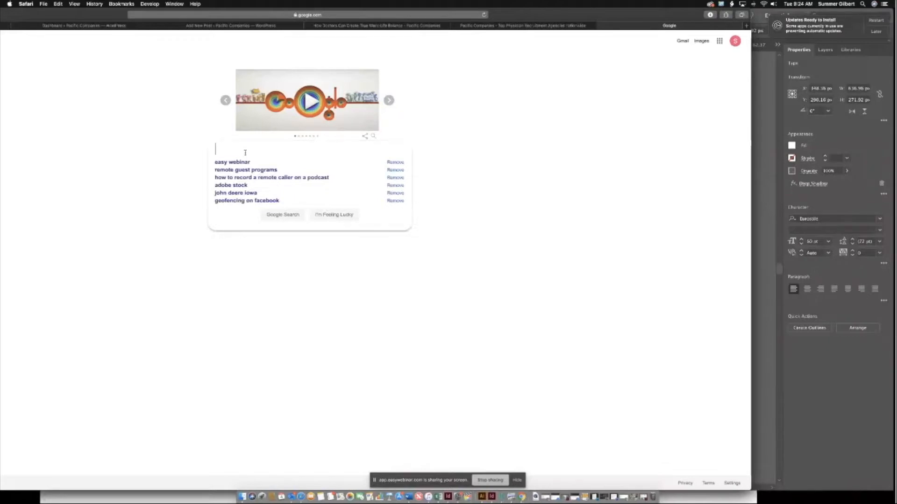
{"action": "type", "text": "docto"}
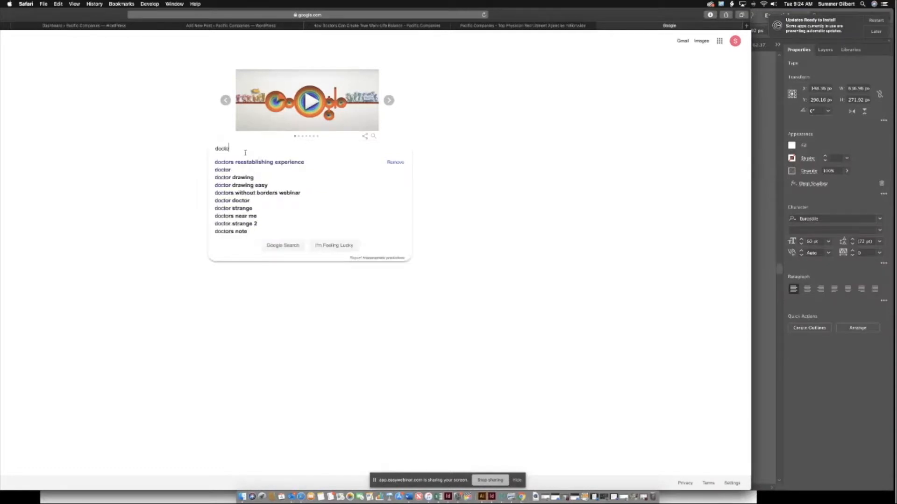
{"action": "type", "text": "r on the beach"}
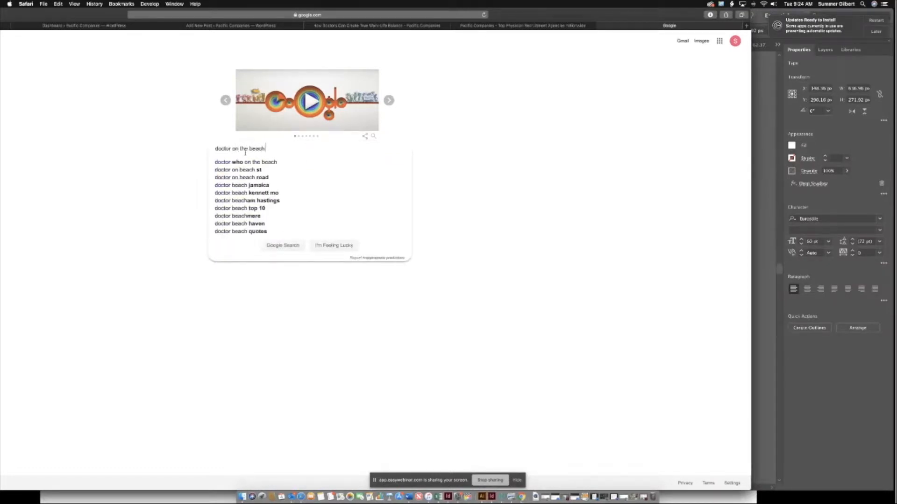
{"action": "type", "text": " png"}
{"action": "key", "text": "Return"}
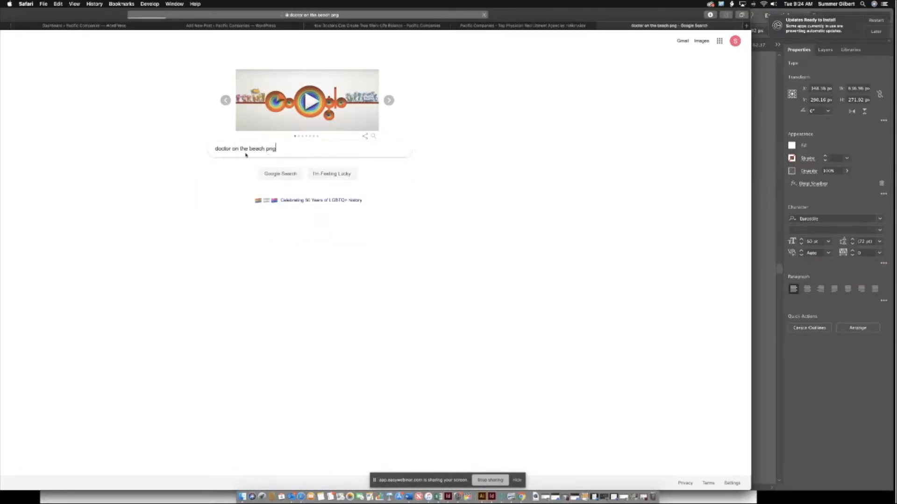
{"action": "left_click_drag", "start_coordinate": [90, 19], "coordinate": [217, 19]}
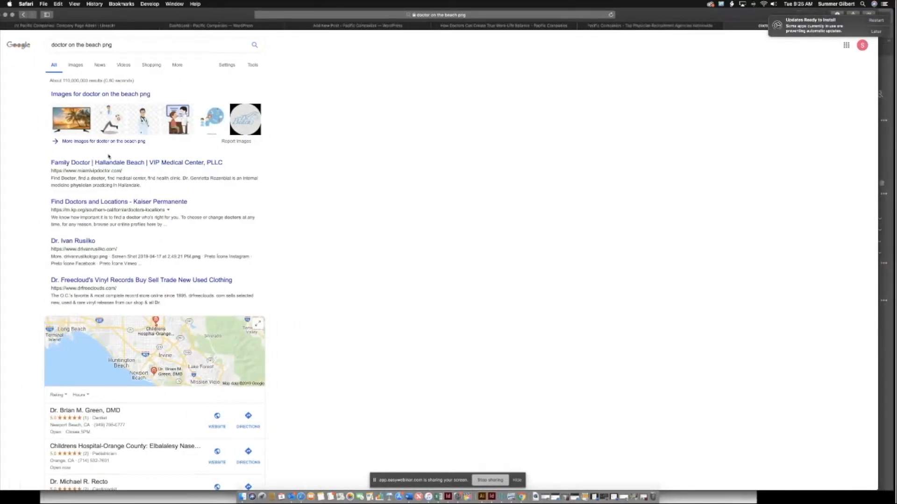
Look through the image results for the beach search, previewing the man leaning back in an office chair on the beach
{"action": "left_click", "coordinate": [117, 96]}
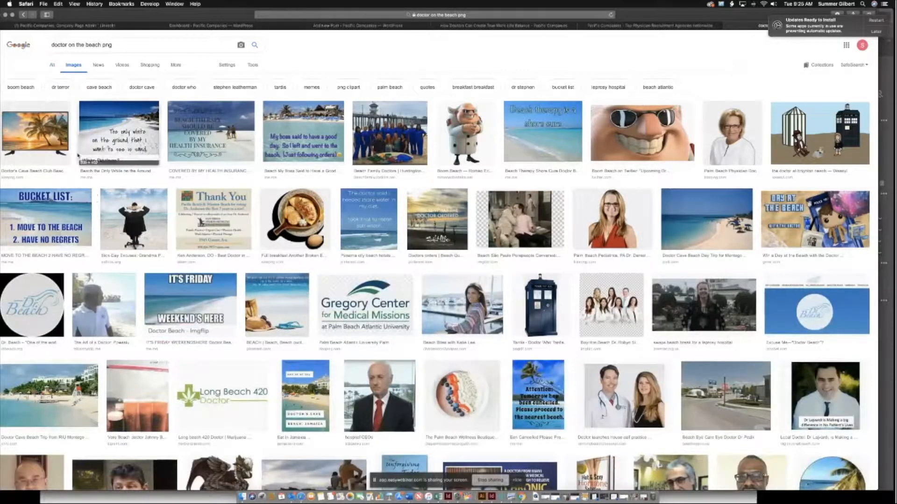
{"action": "left_click", "coordinate": [135, 230]}
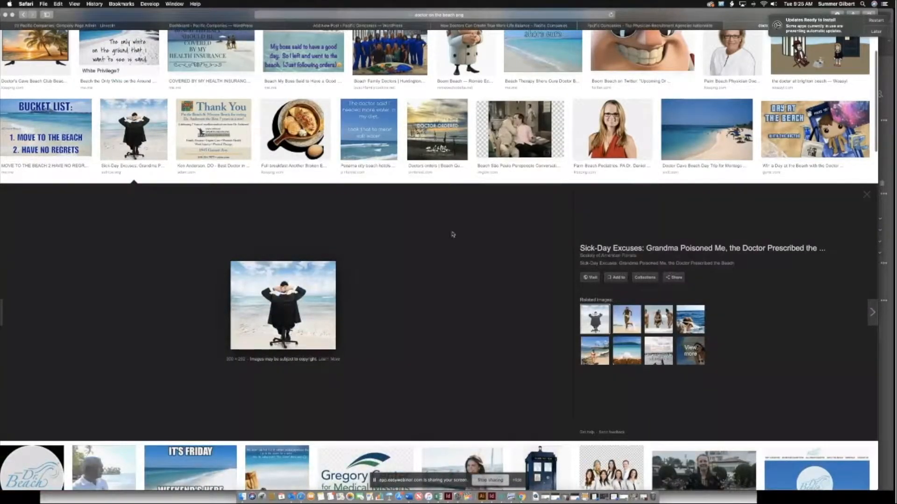
{"action": "scroll", "coordinate": [453, 235], "scroll_direction": "up", "scroll_amount": 3}
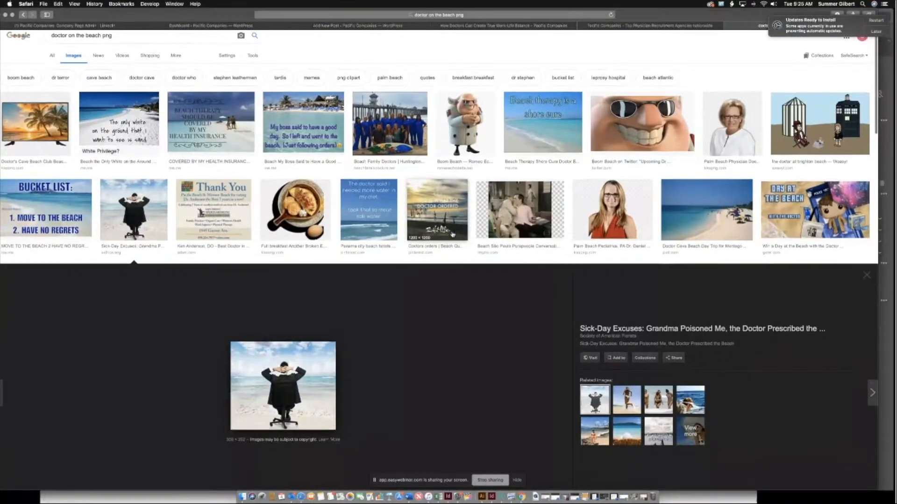
{"action": "scroll", "coordinate": [453, 235], "scroll_direction": "down", "scroll_amount": 12}
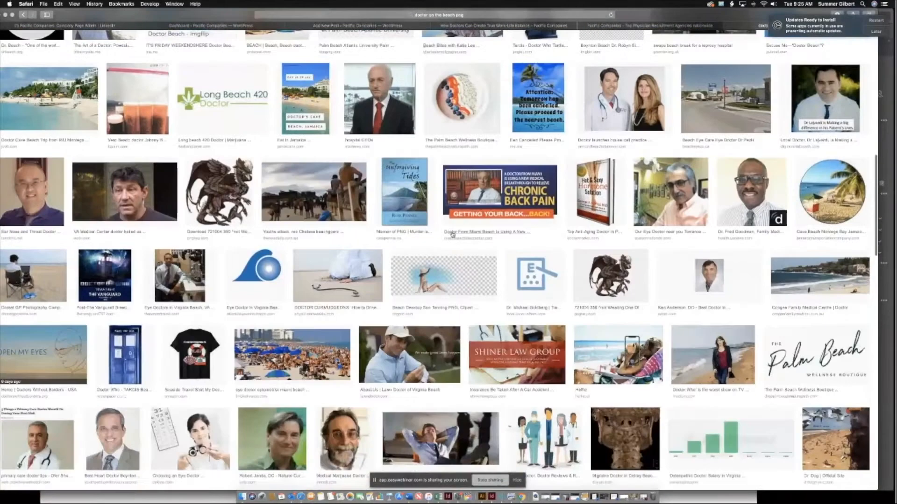
{"action": "scroll", "coordinate": [100, 43], "scroll_direction": "up", "scroll_amount": 15}
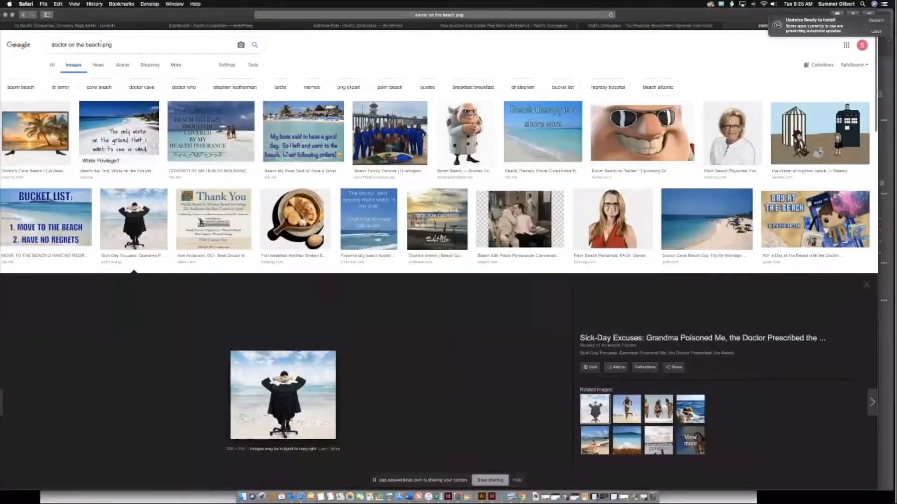
Change the image search to "doctor on vacation png" and preview the cartoon doctor in green shorts
{"action": "left_click_drag", "start_coordinate": [100, 45], "coordinate": [83, 45]}
{"action": "type", "text": "vacation"}
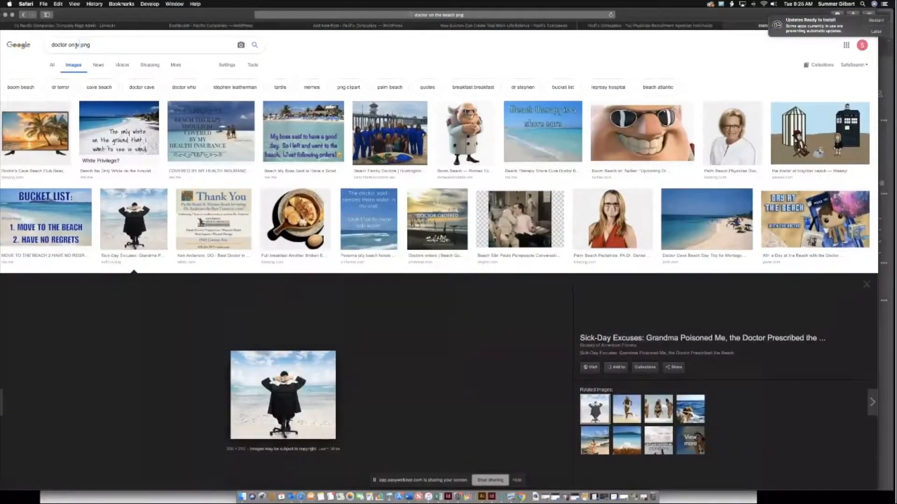
{"action": "key", "text": "Return"}
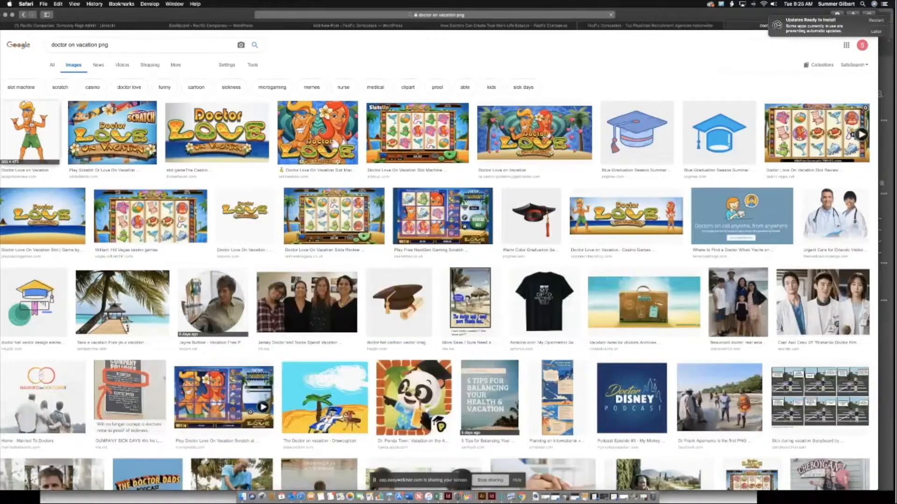
{"action": "left_click", "coordinate": [30, 133]}
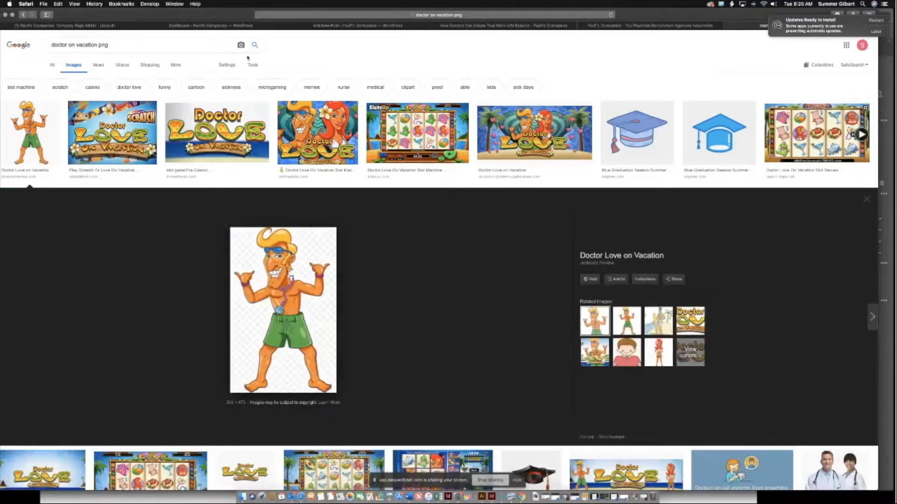
Bring the cartoon doctor in green shorts from the browser preview onto the blog button artboard in Illustrator
{"action": "left_click_drag", "start_coordinate": [210, 15], "coordinate": [299, 15]}
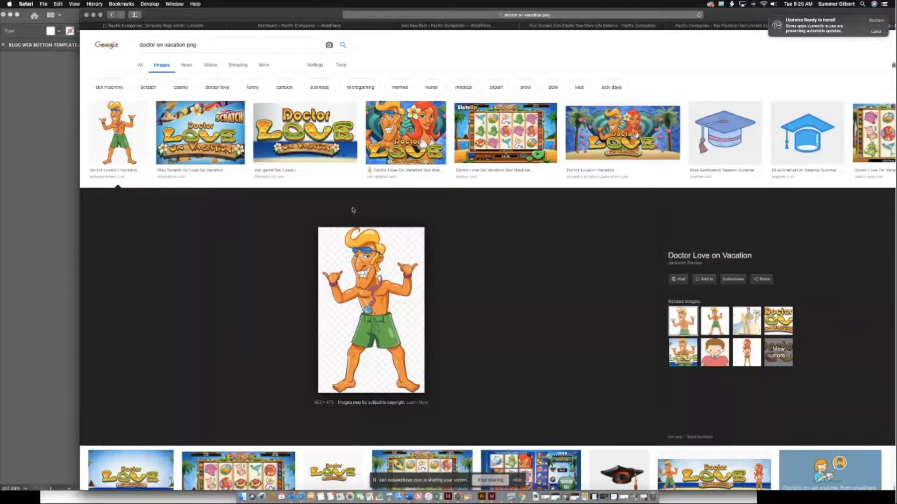
{"action": "left_click_drag", "start_coordinate": [373, 296], "coordinate": [346, 303]}
{"action": "left_click_drag", "start_coordinate": [328, 17], "coordinate": [627, 17]}
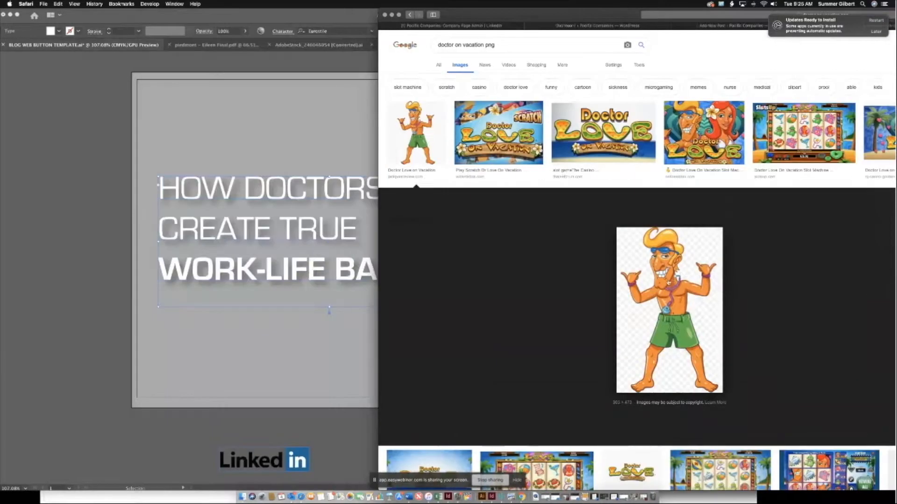
{"action": "left_click_drag", "start_coordinate": [668, 282], "coordinate": [238, 361]}
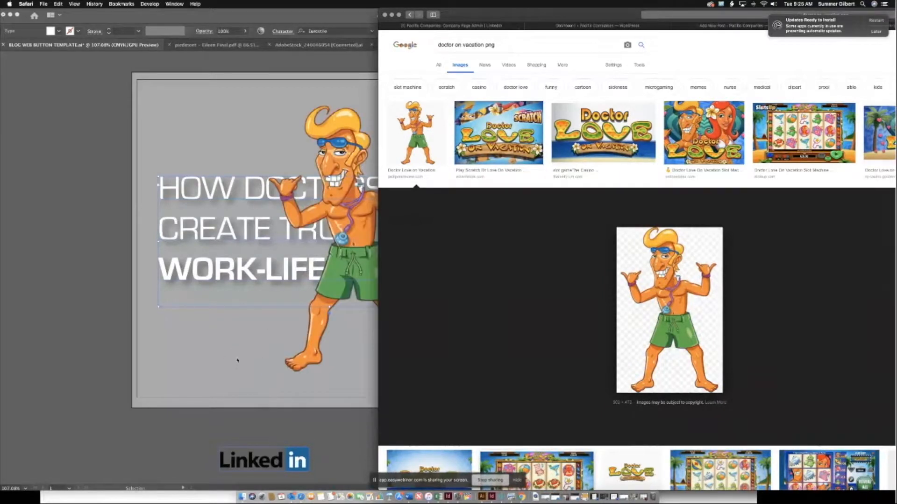
{"action": "left_click", "coordinate": [237, 360]}
Scale the cartoon doctor down to about 129 by 217 px and place it in the artboard's lower-right area
{"action": "left_click", "coordinate": [396, 335]}
{"action": "left_click_drag", "start_coordinate": [425, 107], "coordinate": [427, 106]}
{"action": "left_click_drag", "start_coordinate": [351, 139], "coordinate": [437, 142]}
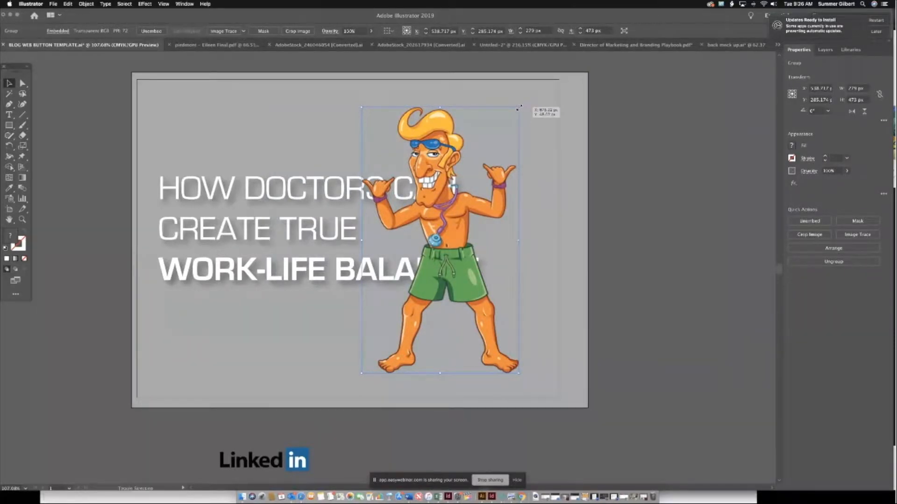
{"action": "left_click_drag", "start_coordinate": [518, 107], "coordinate": [436, 251]}
{"action": "left_click_drag", "start_coordinate": [502, 312], "coordinate": [488, 315]}
Shift the headline slightly up and to the left, and position the cartoon doctor just below the end of "BALANCE"
{"action": "left_click_drag", "start_coordinate": [340, 276], "coordinate": [338, 265]}
{"action": "left_click_drag", "start_coordinate": [494, 315], "coordinate": [508, 312]}
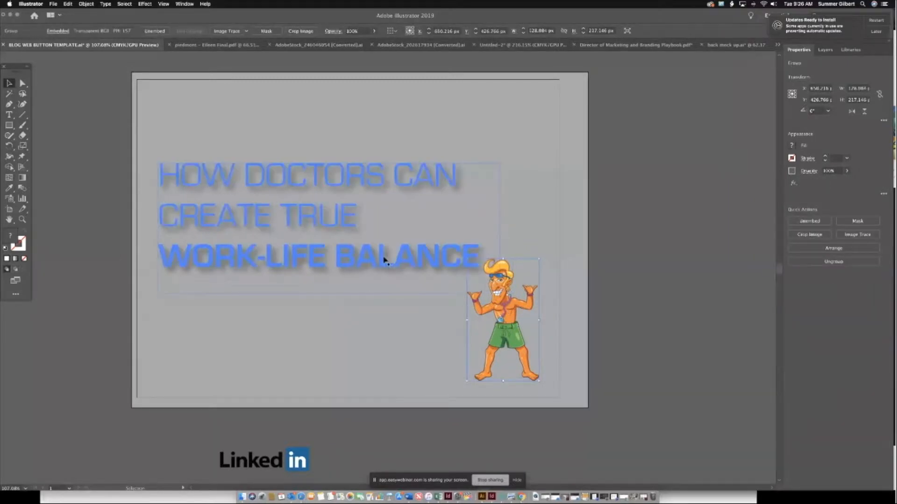
{"action": "left_click", "coordinate": [384, 260]}
{"action": "left_click", "coordinate": [520, 303]}
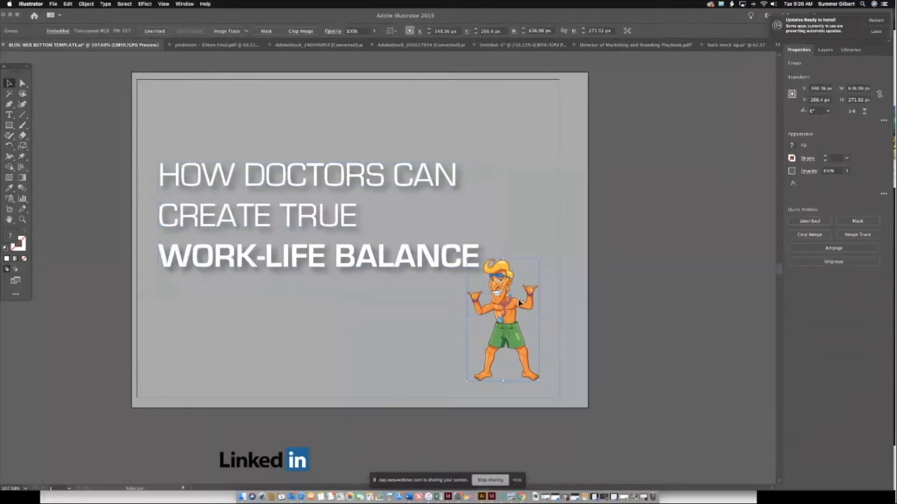
{"action": "left_click_drag", "start_coordinate": [515, 318], "coordinate": [506, 320]}
{"action": "left_click", "coordinate": [340, 276]}
{"action": "left_click_drag", "start_coordinate": [341, 276], "coordinate": [335, 281]}
{"action": "left_click", "coordinate": [427, 292]}
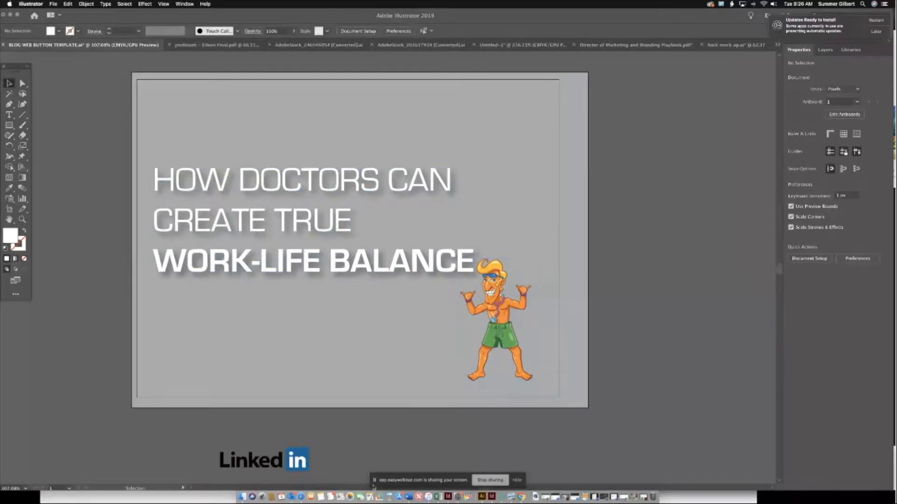
Switch back to the Safari image search and search for "surfboard png"
{"action": "left_click", "coordinate": [204, 503]}
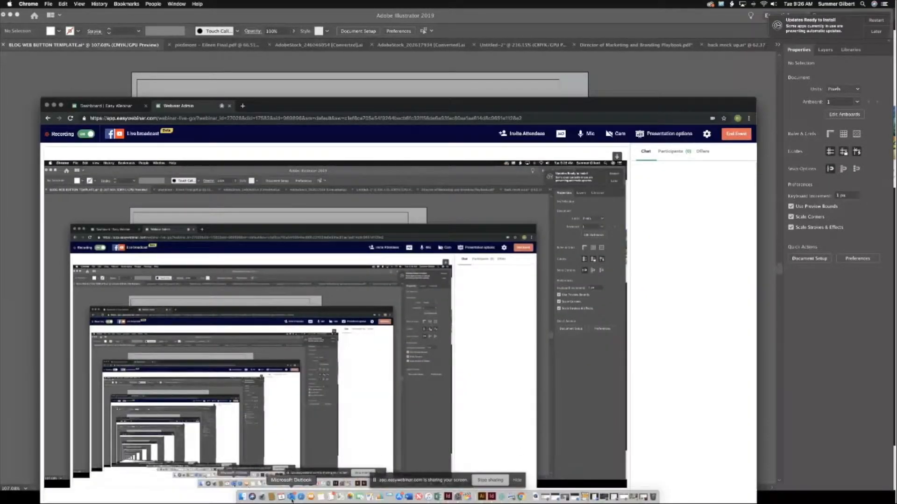
{"action": "left_click", "coordinate": [409, 497]}
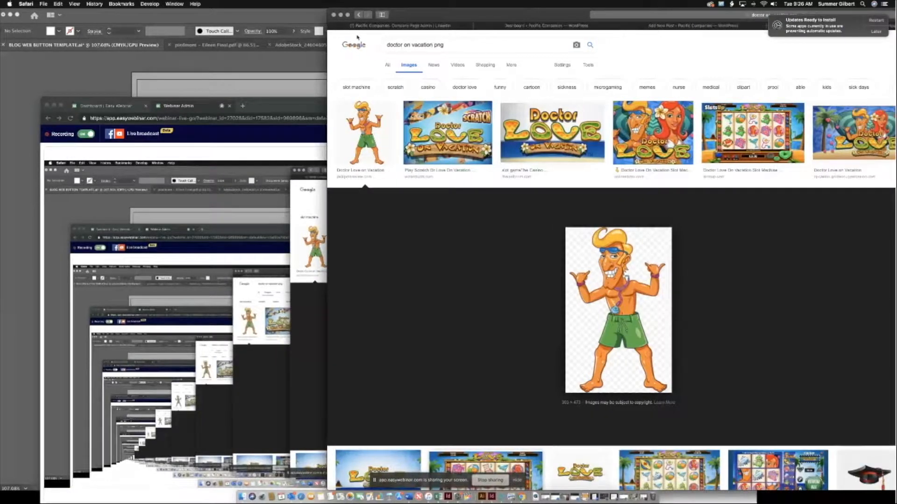
{"action": "double_click", "coordinate": [594, 17]}
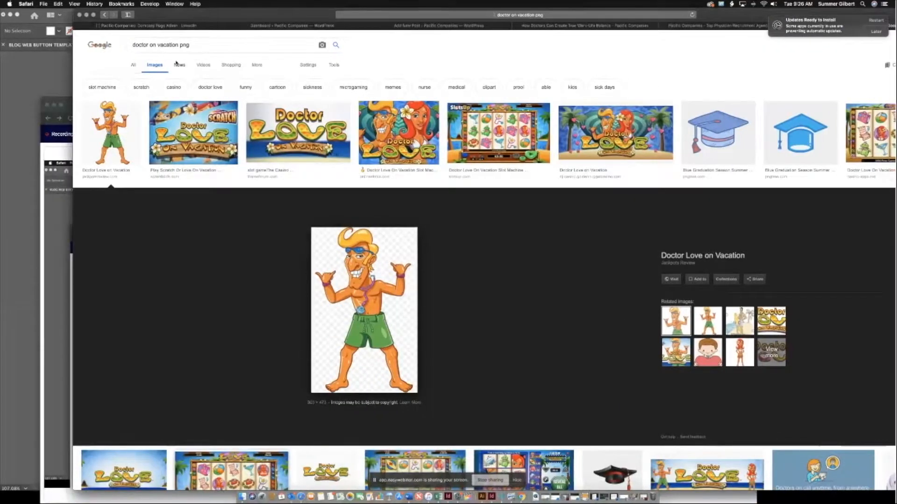
{"action": "double_click", "coordinate": [184, 45]}
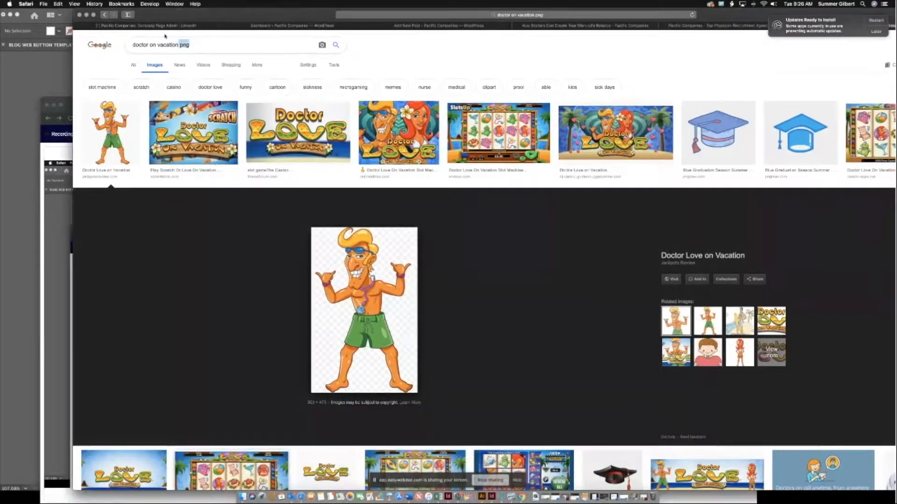
{"action": "left_click_drag", "start_coordinate": [132, 45], "coordinate": [178, 44]}
{"action": "type", "text": "surfb"}
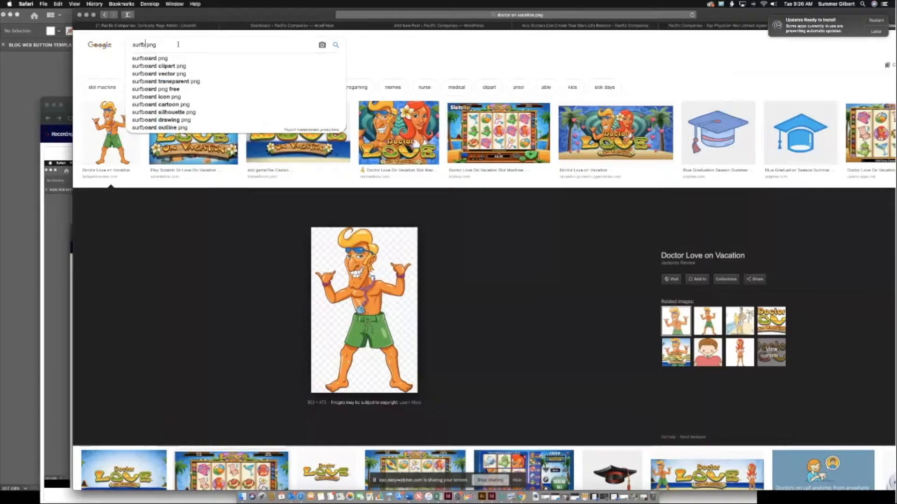
{"action": "left_click", "coordinate": [177, 57]}
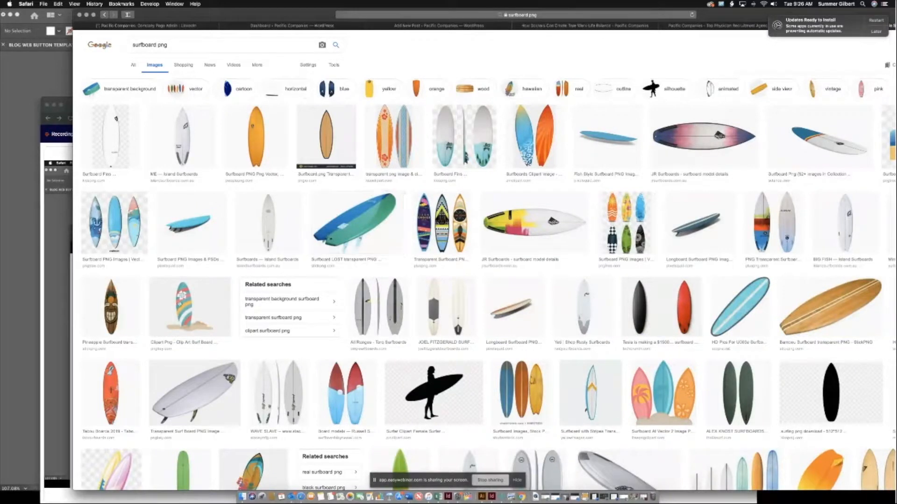
Preview the striped surfboard clip art standing in sand and the plain blue surfboard among the image results
{"action": "left_click", "coordinate": [204, 305]}
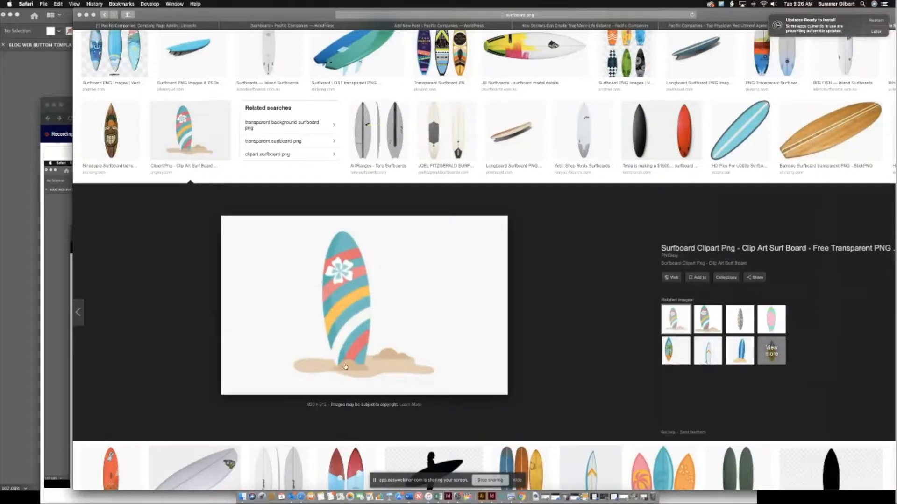
{"action": "scroll", "coordinate": [447, 274], "scroll_direction": "up", "scroll_amount": 1}
{"action": "scroll", "coordinate": [447, 275], "scroll_direction": "up", "scroll_amount": 8}
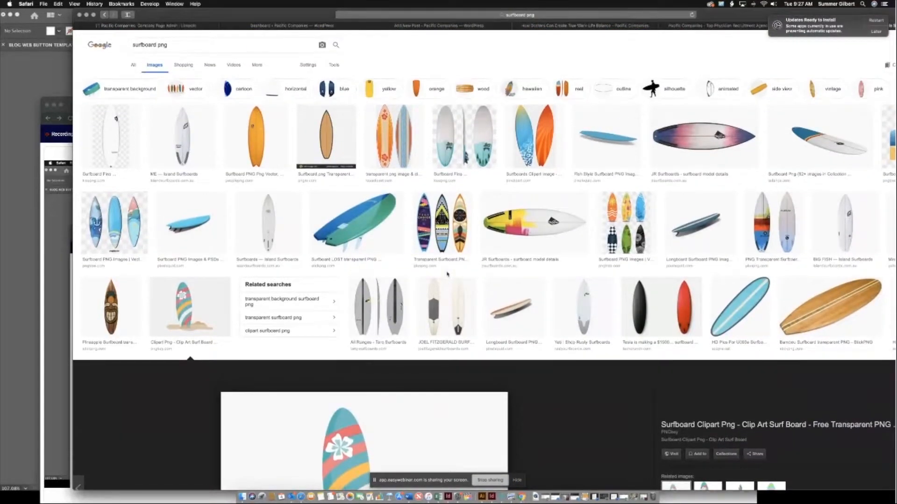
{"action": "left_click", "coordinate": [201, 229]}
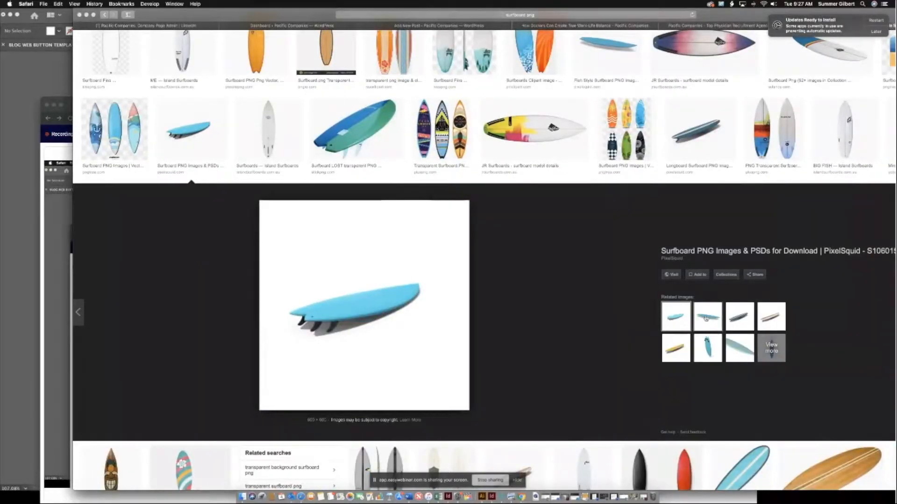
Narrow the surfboard images to transparent backgrounds and preview the clip art of three surfboards standing in sand
{"action": "scroll", "coordinate": [647, 209], "scroll_direction": "up", "scroll_amount": 5}
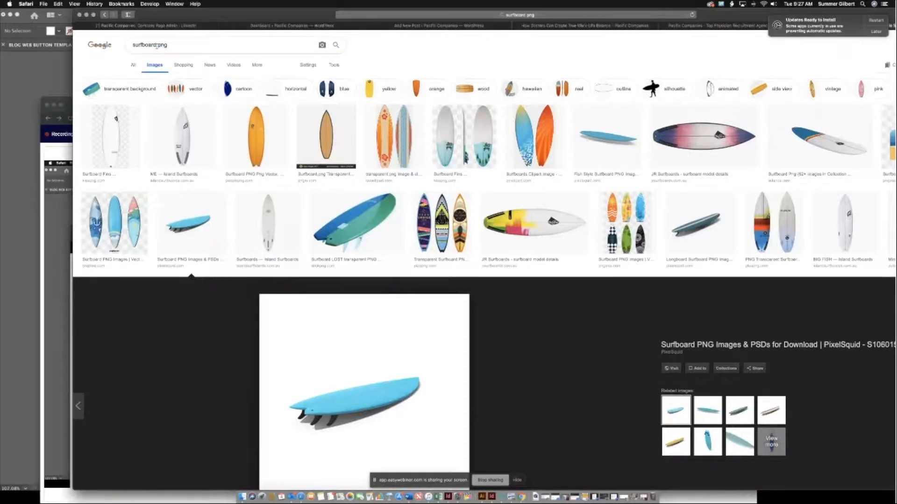
{"action": "left_click", "coordinate": [106, 95]}
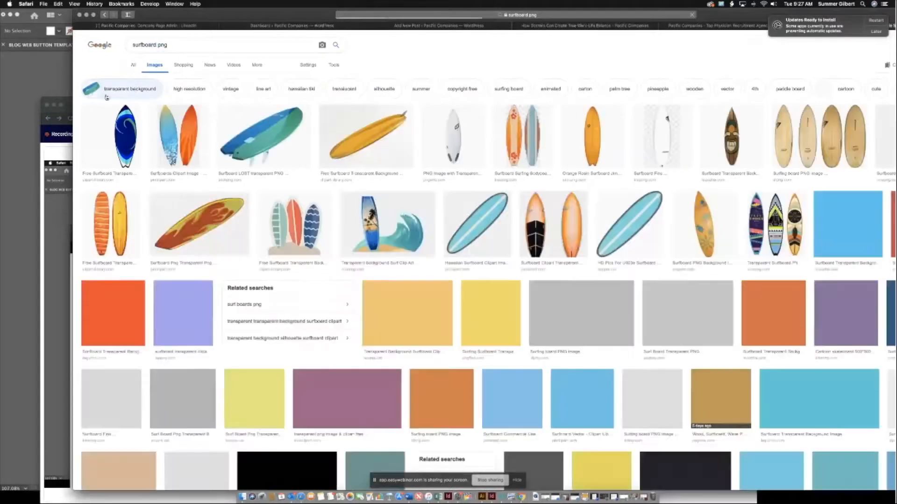
{"action": "left_click", "coordinate": [310, 221]}
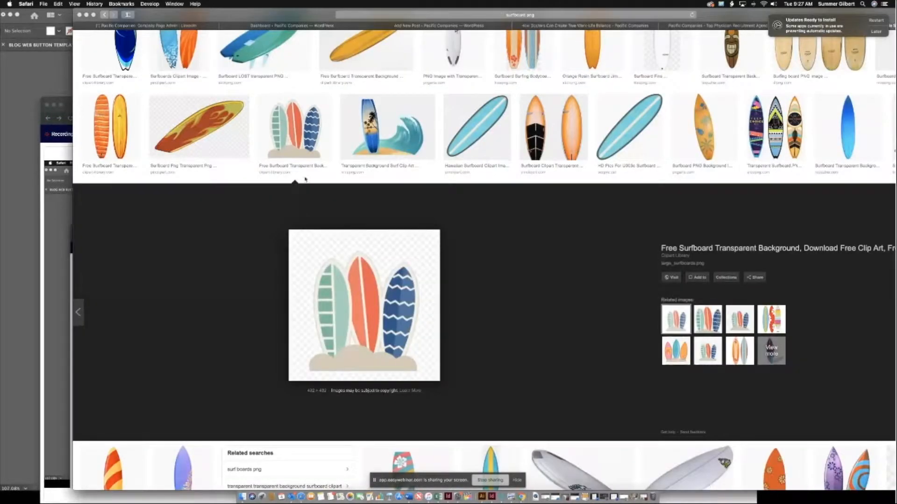
Arrange the Safari and Illustrator windows side by side and place the clip art of three surfboards in sand on the blog button artboard
{"action": "left_click_drag", "start_coordinate": [279, 15], "coordinate": [649, 15]}
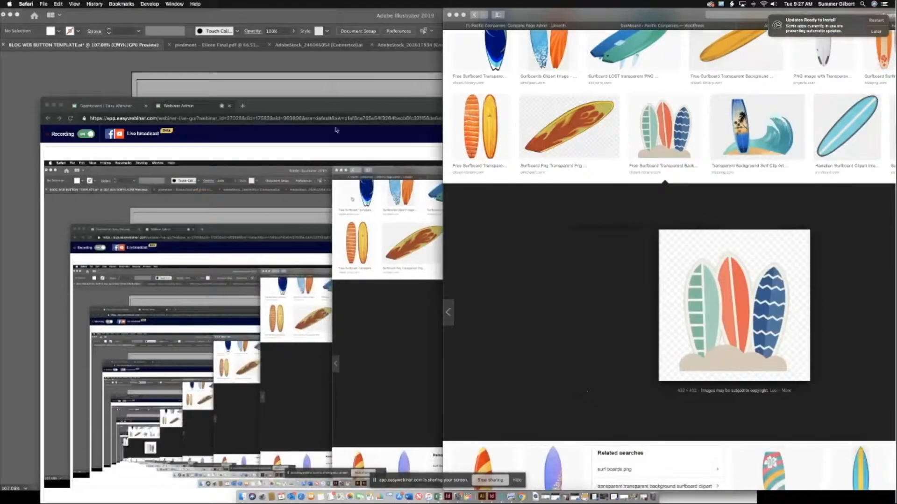
{"action": "left_click", "coordinate": [285, 73]}
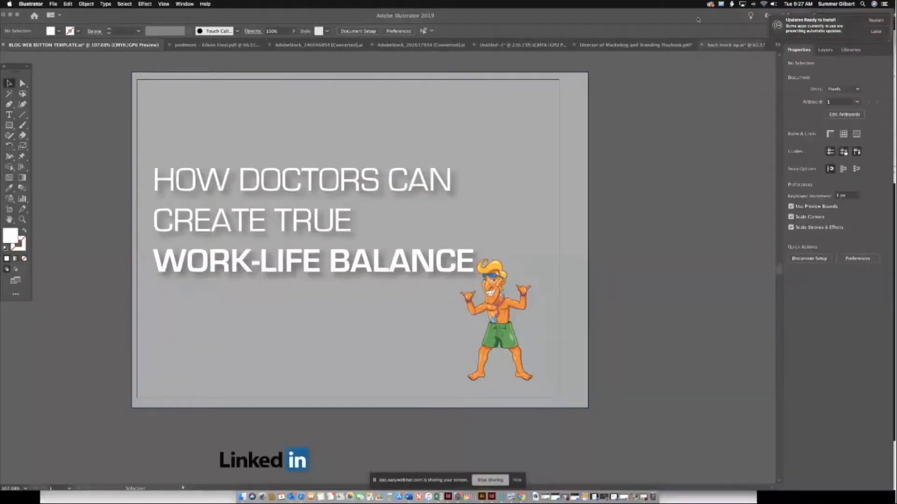
{"action": "left_click_drag", "start_coordinate": [694, 15], "coordinate": [556, 61]}
{"action": "left_click", "coordinate": [856, 297]}
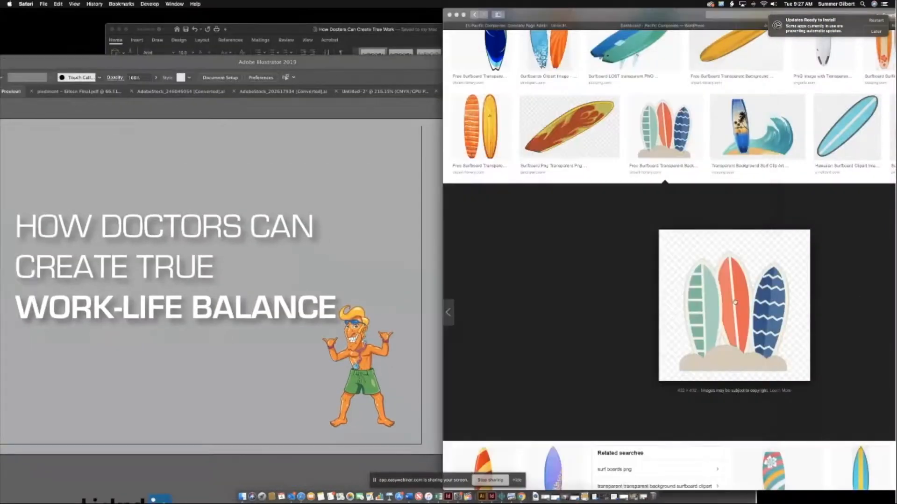
{"action": "left_click_drag", "start_coordinate": [738, 303], "coordinate": [215, 323]}
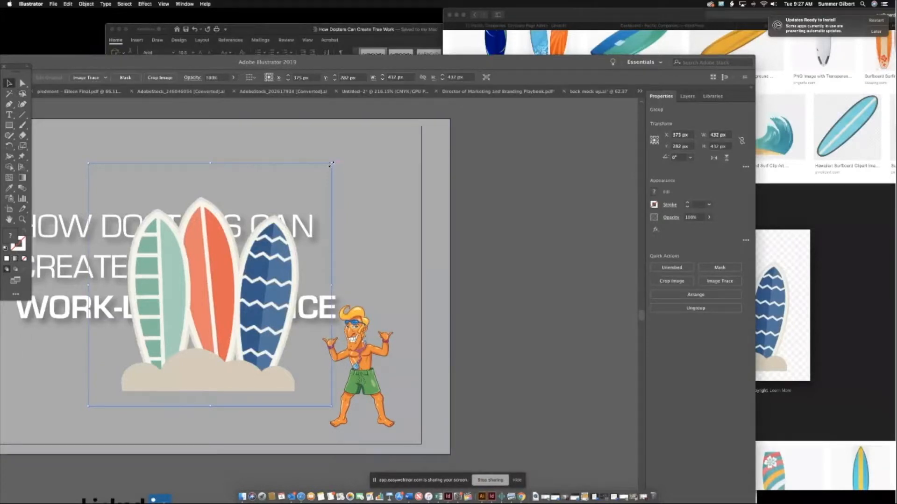
Scale the surfboard image down to about 213 px square and position it beside the cartoon doctor, below "BALANCE"
{"action": "left_click_drag", "start_coordinate": [331, 164], "coordinate": [208, 287]}
{"action": "left_click_drag", "start_coordinate": [154, 369], "coordinate": [281, 396]}
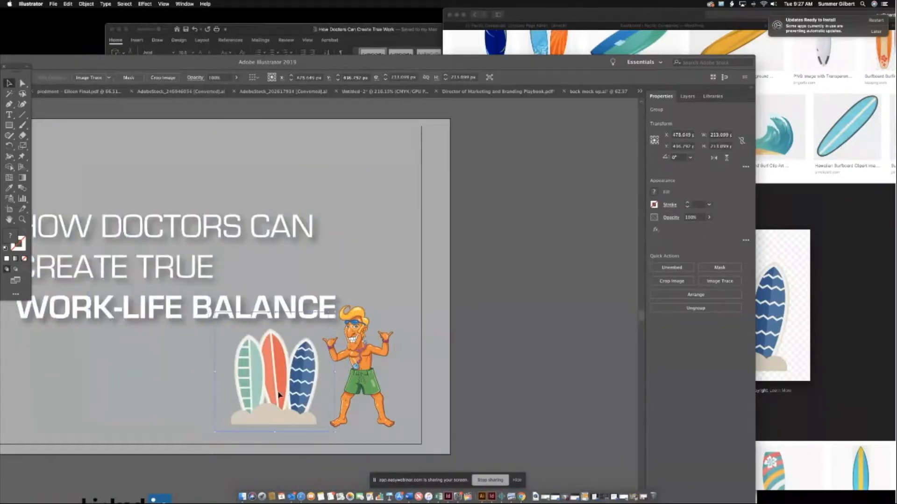
{"action": "left_click", "coordinate": [400, 271]}
{"action": "key", "text": "super+a"}
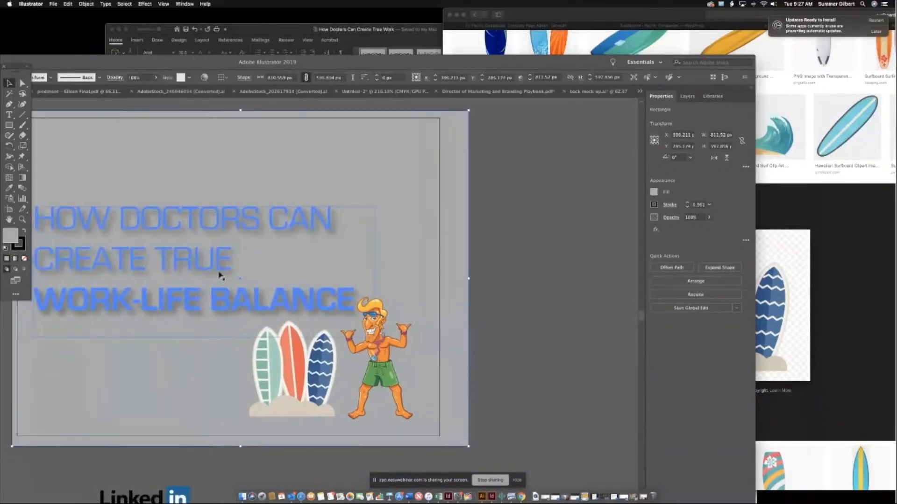
{"action": "key", "text": "super+shift+a"}
{"action": "key", "text": "super+0"}
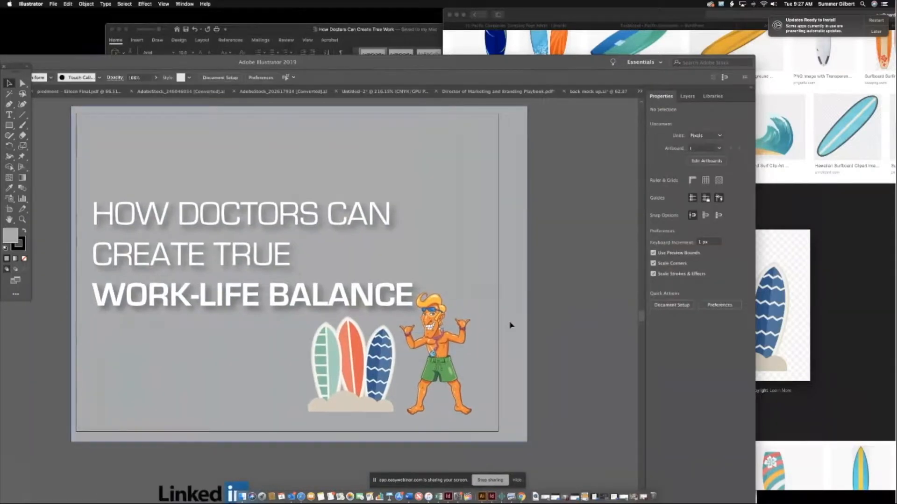
Nudge the headline slightly upward, away from the surfboards, and deselect it
{"action": "left_click", "coordinate": [232, 295]}
{"action": "left_click", "coordinate": [563, 321]}
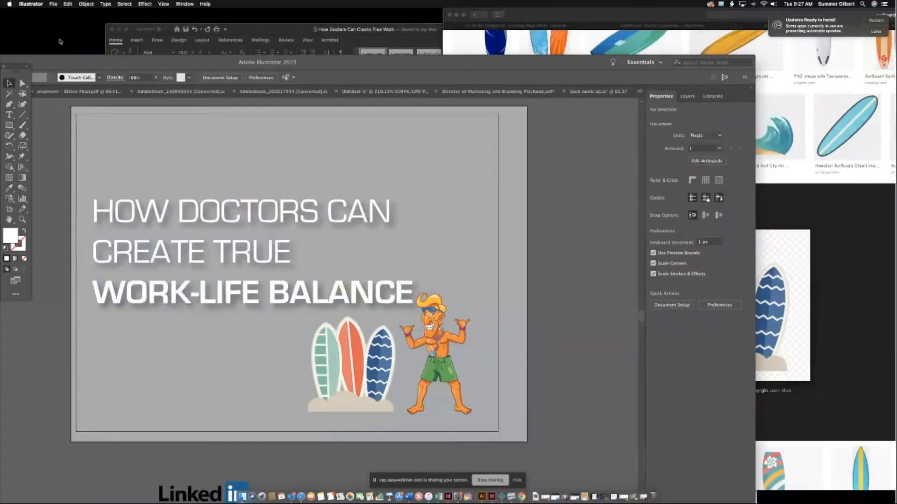
{"action": "left_click_drag", "start_coordinate": [96, 60], "coordinate": [172, 28]}
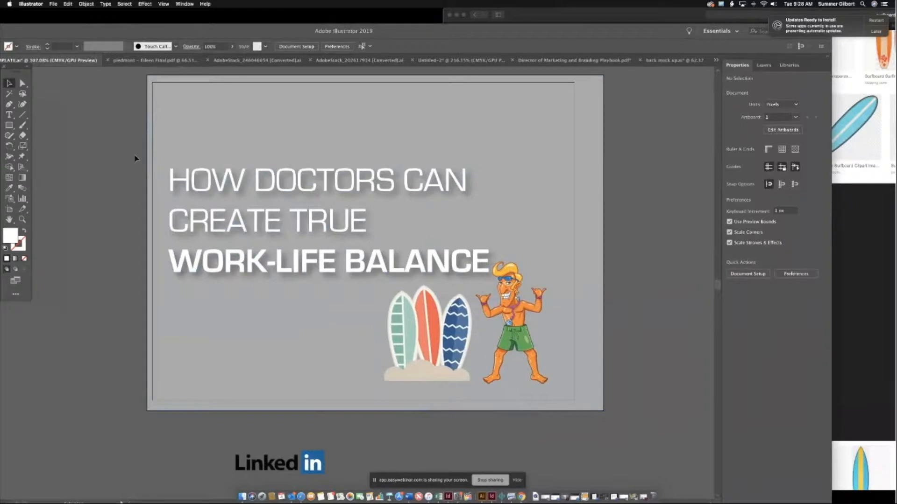
Export the blog button as a PNG named "work-life balance blog button" to the doc lounge folder, using artboards
{"action": "left_click", "coordinate": [53, 4]}
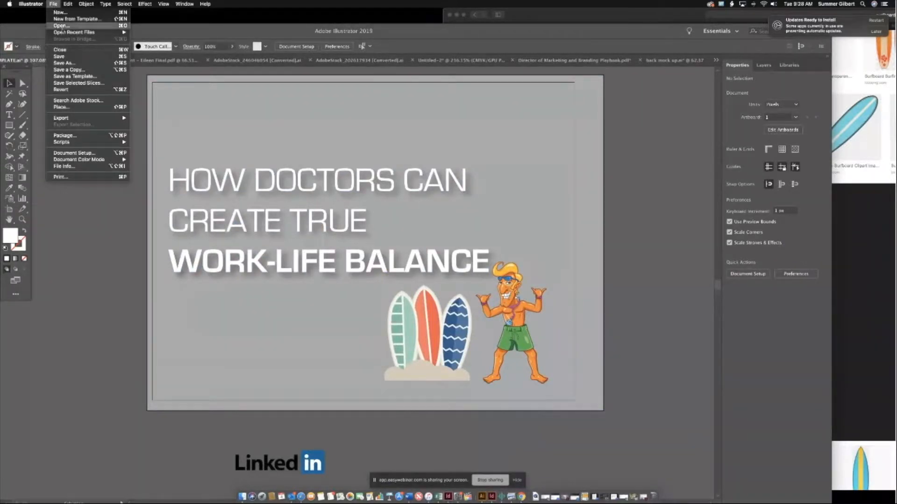
{"action": "mouse_move", "coordinate": [70, 122]}
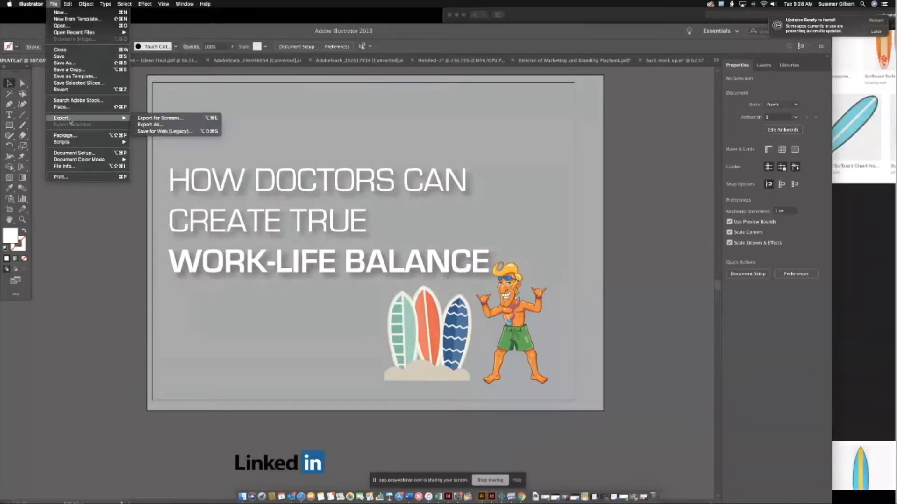
{"action": "left_click", "coordinate": [150, 125]}
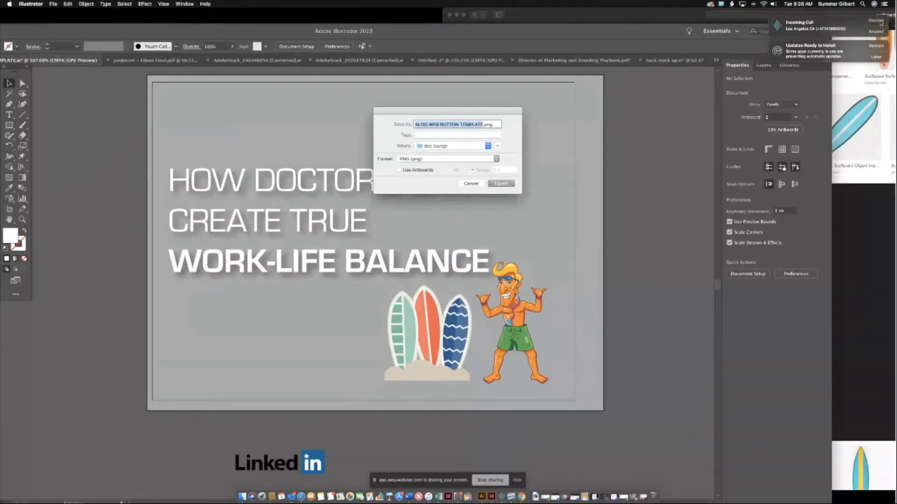
{"action": "left_click", "coordinate": [876, 20]}
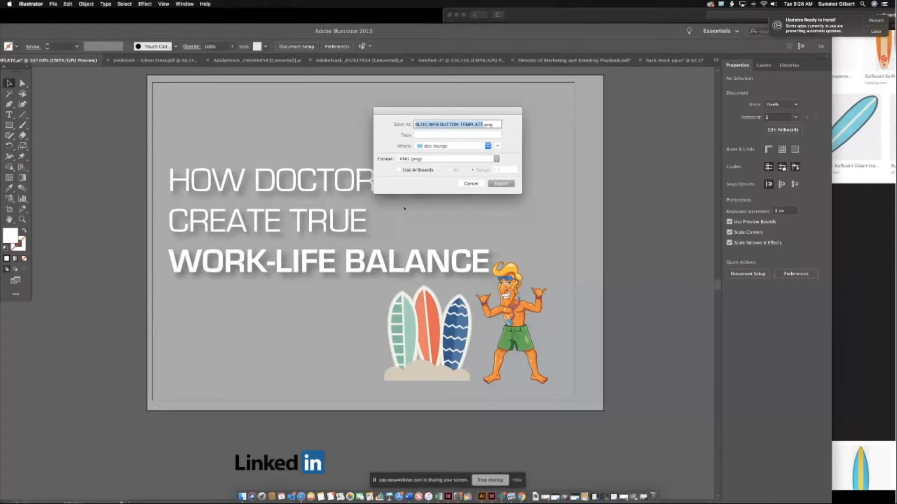
{"action": "left_click", "coordinate": [400, 170]}
{"action": "left_click", "coordinate": [465, 125]}
{"action": "left_click_drag", "start_coordinate": [482, 124], "coordinate": [403, 121]}
{"action": "type", "text": "work-life"}
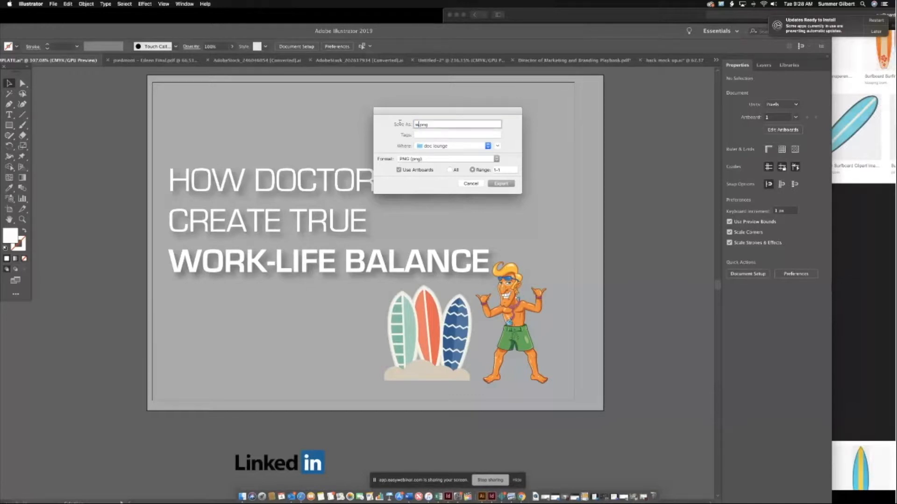
{"action": "key", "text": "BackSpace"}
{"action": "key", "text": "BackSpace"}
{"action": "key", "text": "BackSpace"}
{"action": "key", "text": "BackSpace"}
{"action": "key", "text": "BackSpace"}
{"action": "type", "text": "-life balance blog button"}
{"action": "left_click", "coordinate": [504, 185]}
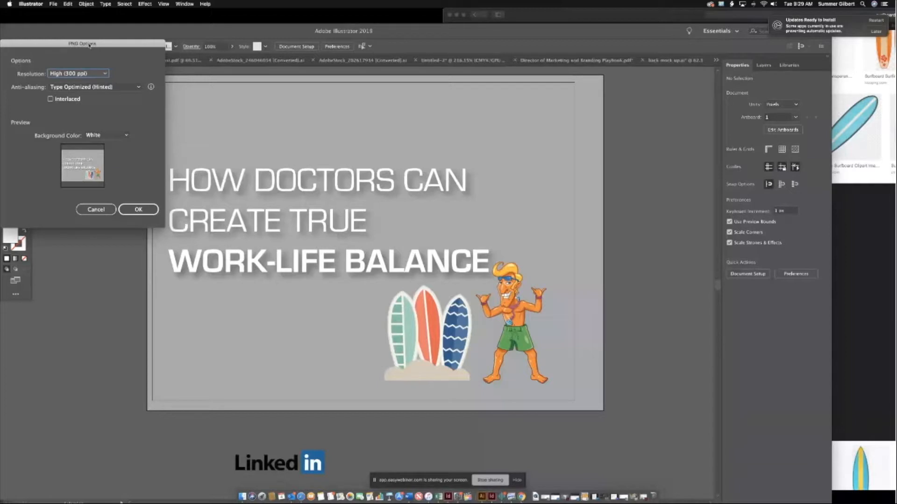
Finish the PNG export at High (300 ppi) resolution with a white background
{"action": "left_click_drag", "start_coordinate": [90, 45], "coordinate": [108, 59]}
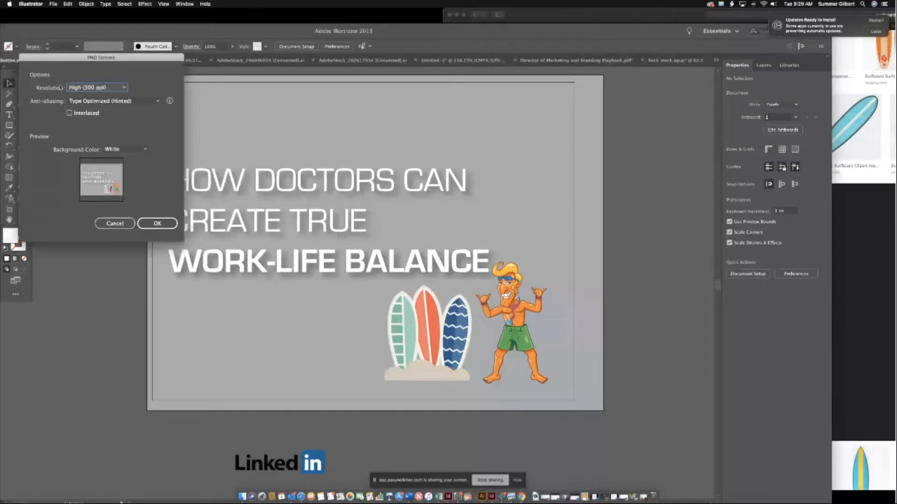
{"action": "left_click", "coordinate": [119, 149]}
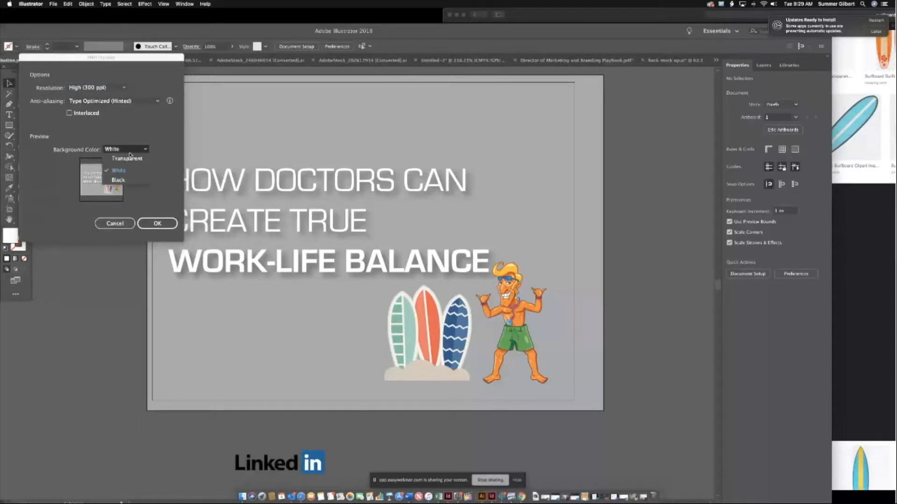
{"action": "left_click", "coordinate": [123, 171]}
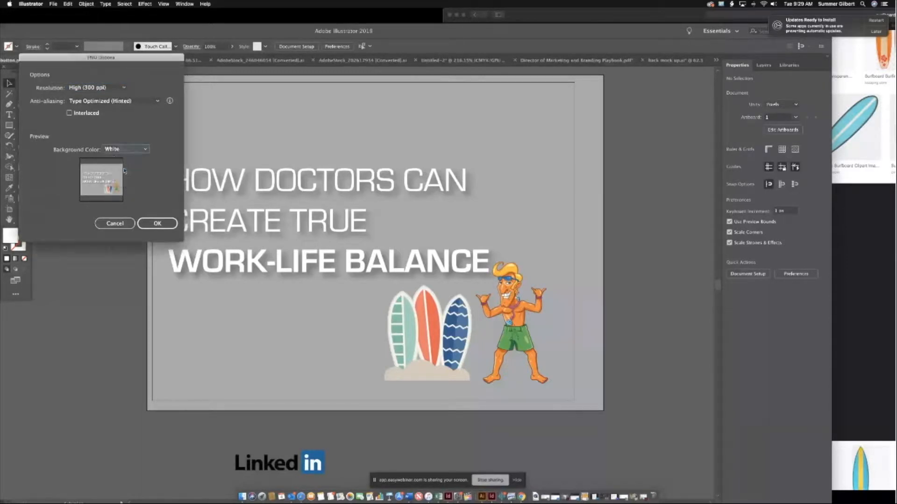
{"action": "left_click", "coordinate": [157, 225]}
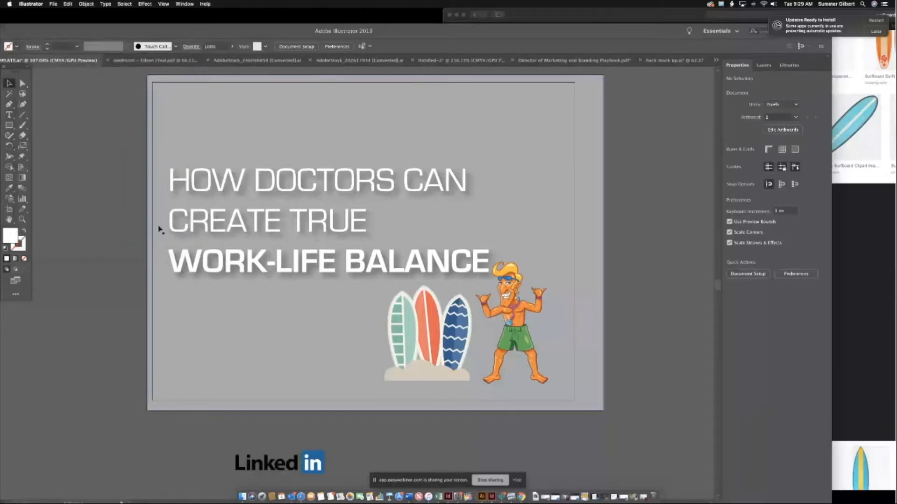
Minimize Illustrator and switch to the WordPress post editor in Safari
{"action": "left_click_drag", "start_coordinate": [159, 229], "coordinate": [347, 117]}
{"action": "left_click", "coordinate": [348, 118]}
{"action": "left_click_drag", "start_coordinate": [393, 20], "coordinate": [489, 20]}
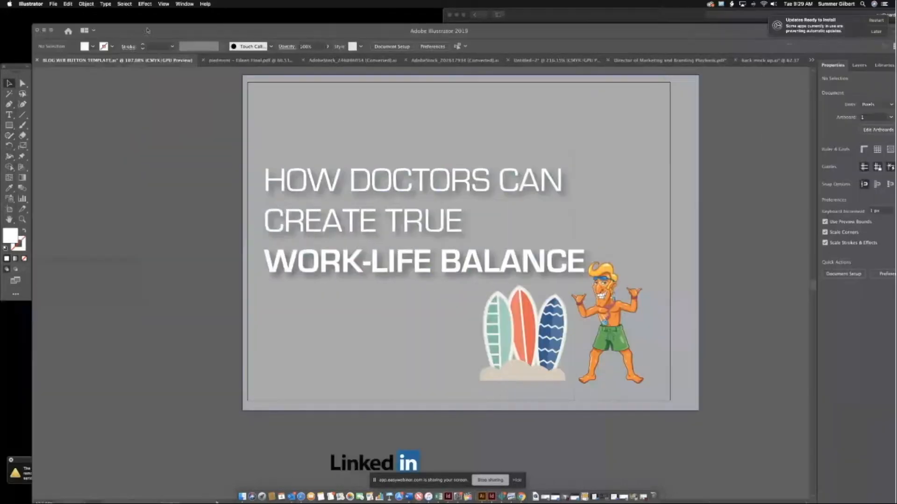
{"action": "left_click", "coordinate": [43, 31]}
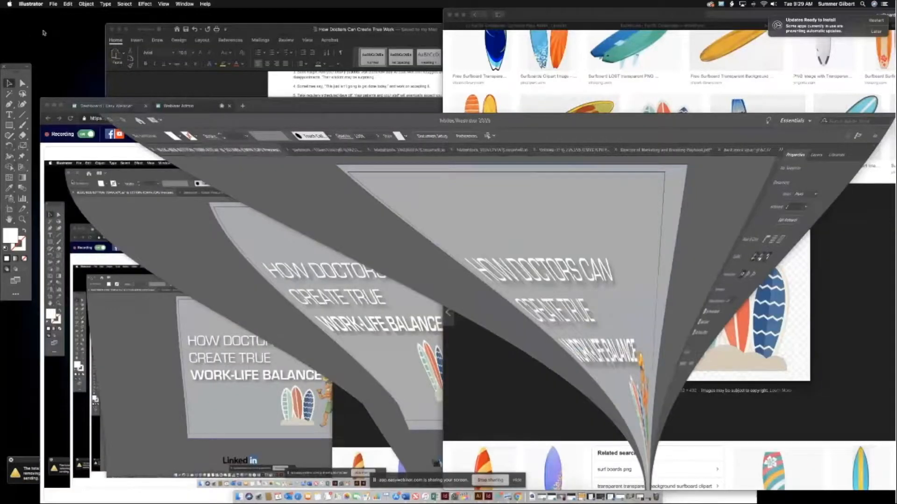
{"action": "left_click_drag", "start_coordinate": [654, 14], "coordinate": [222, 14]}
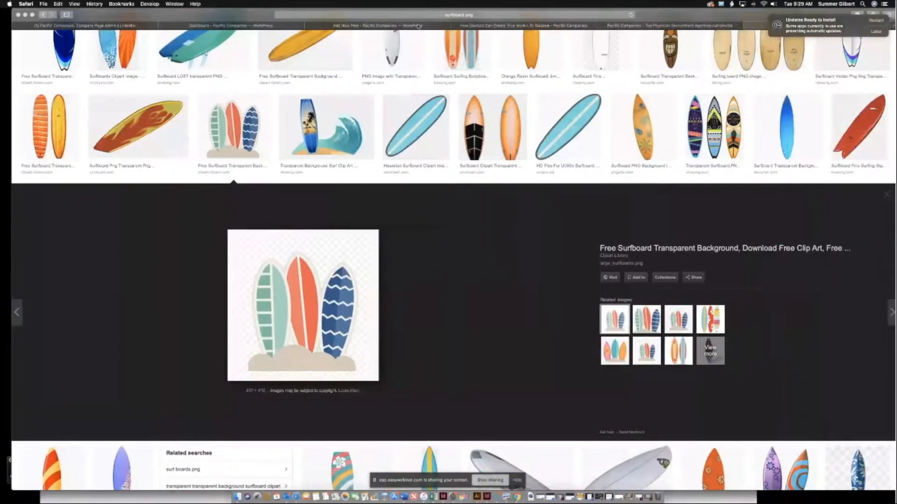
{"action": "left_click", "coordinate": [411, 26]}
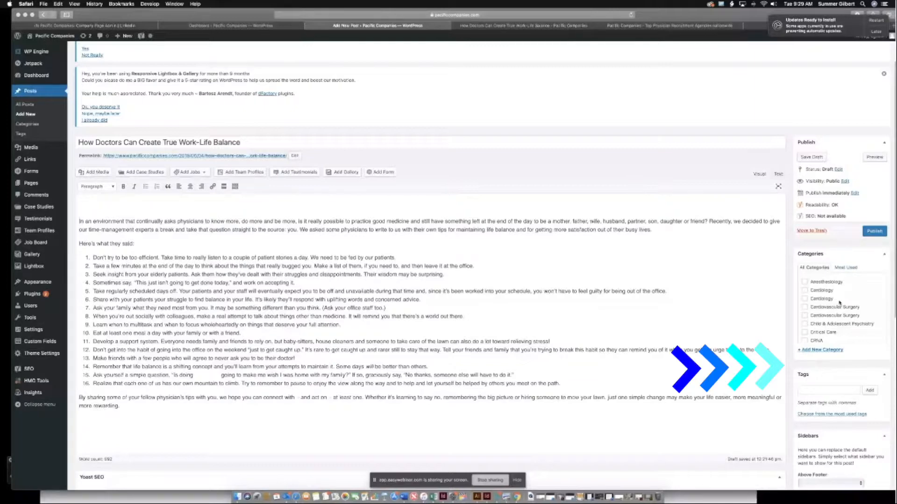
Upload the work-life balance blog button PNG from the doc lounge folder and set it as the post's featured image
{"action": "scroll", "coordinate": [839, 302], "scroll_direction": "down", "scroll_amount": 10}
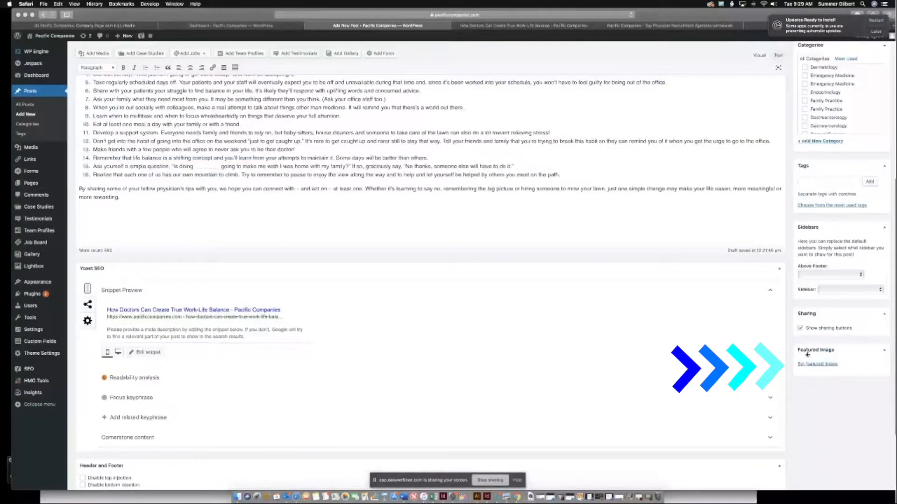
{"action": "left_click", "coordinate": [817, 364]}
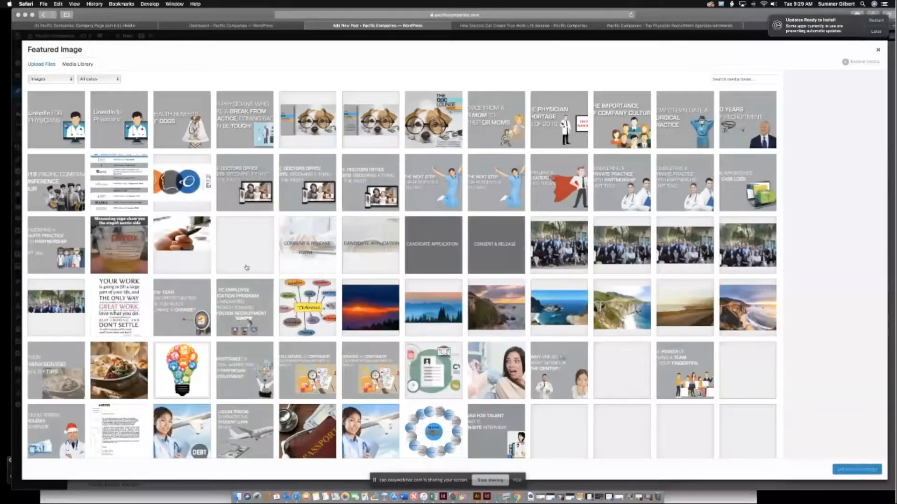
{"action": "left_click", "coordinate": [42, 64]}
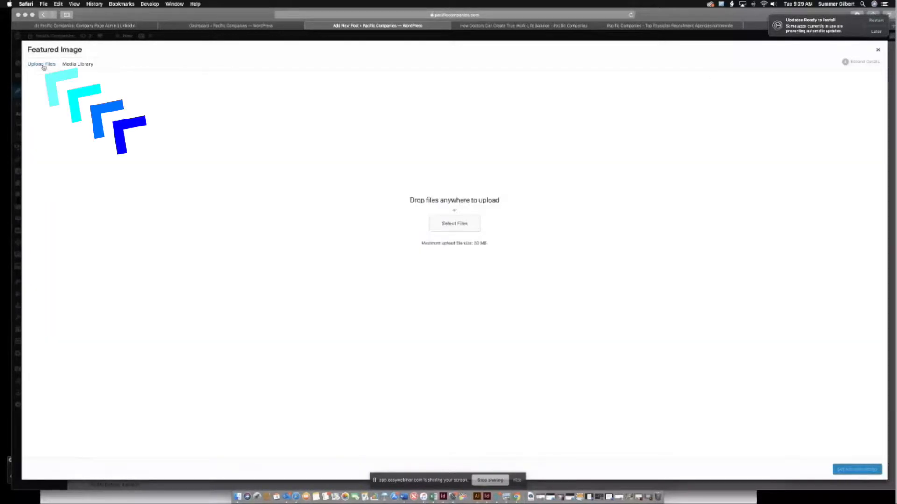
{"action": "left_click", "coordinate": [457, 224]}
{"action": "double_click", "coordinate": [336, 59]}
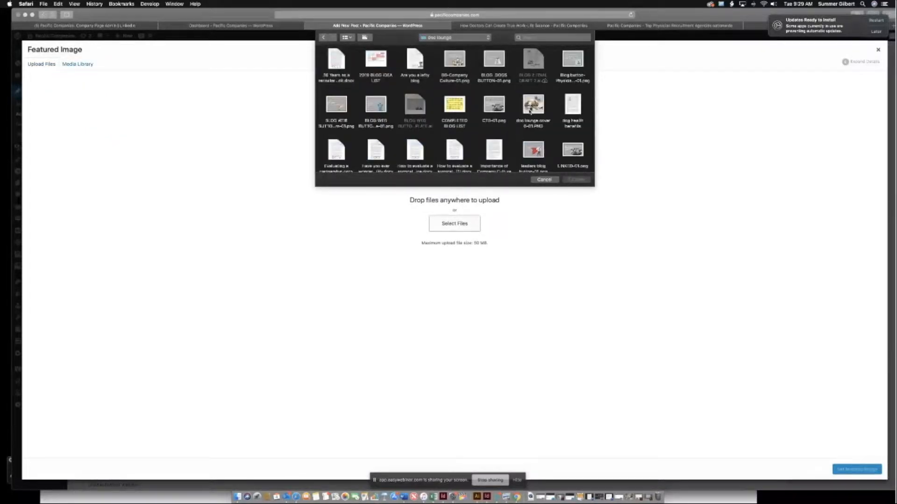
{"action": "scroll", "coordinate": [530, 130], "scroll_direction": "down", "scroll_amount": 5}
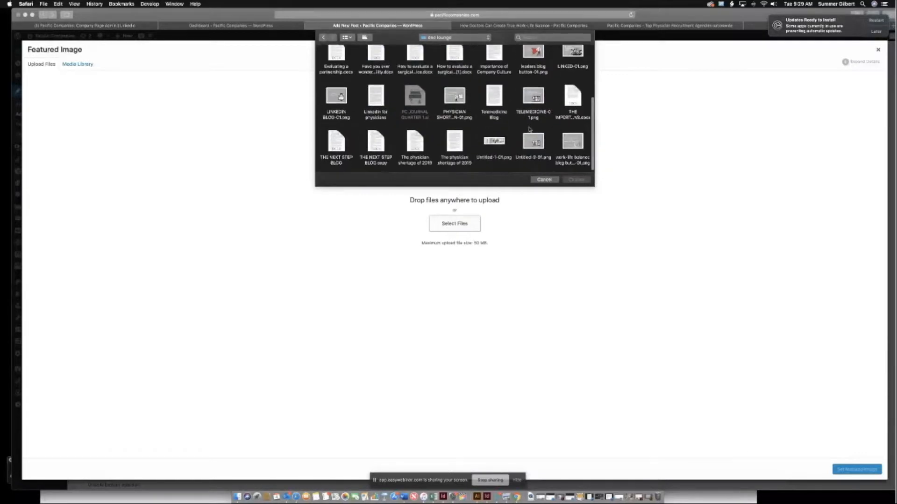
{"action": "left_click", "coordinate": [573, 143]}
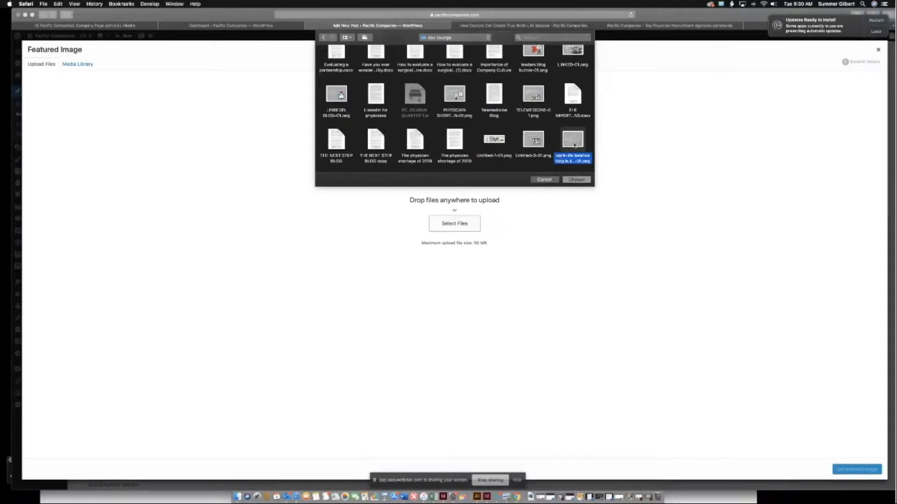
{"action": "left_click", "coordinate": [576, 180]}
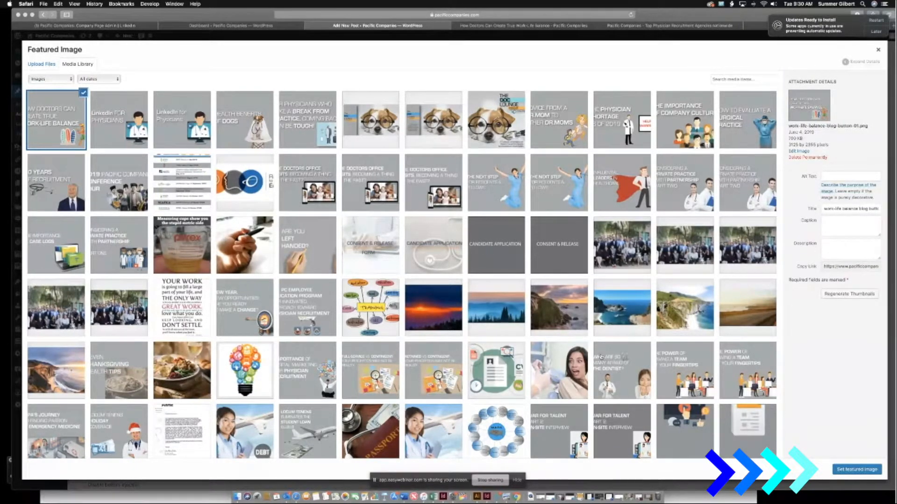
{"action": "left_click", "coordinate": [857, 470]}
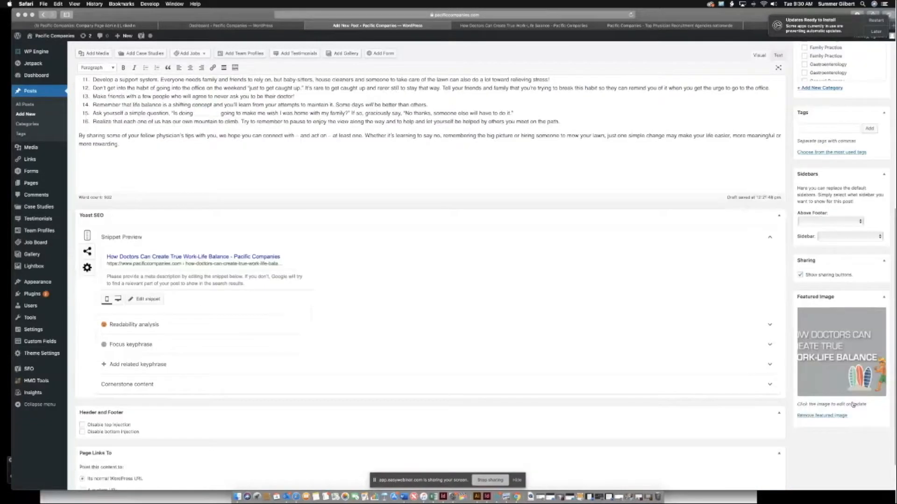
View the preview page of the post "How Doctors Can Create True Work-Life Balance" to check the featured image
{"action": "scroll", "coordinate": [853, 404], "scroll_direction": "up", "scroll_amount": 5}
{"action": "scroll", "coordinate": [853, 404], "scroll_direction": "up", "scroll_amount": 5}
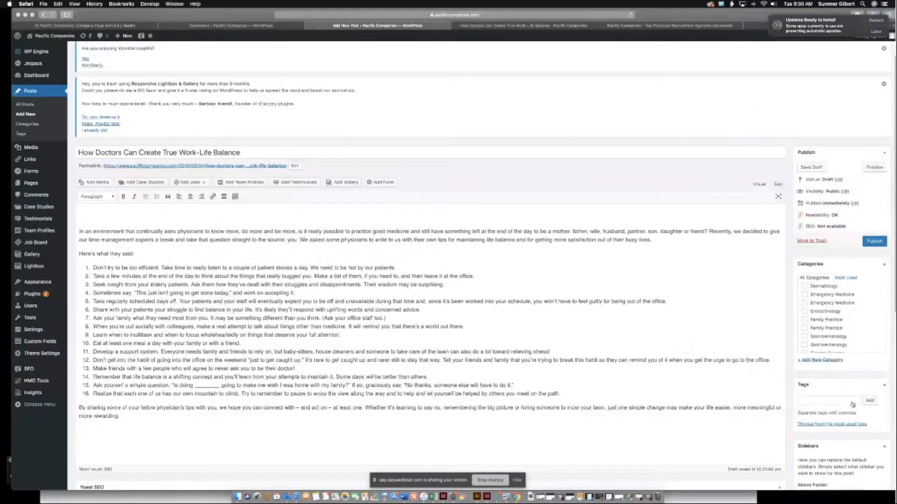
{"action": "scroll", "coordinate": [852, 405], "scroll_direction": "up", "scroll_amount": 2}
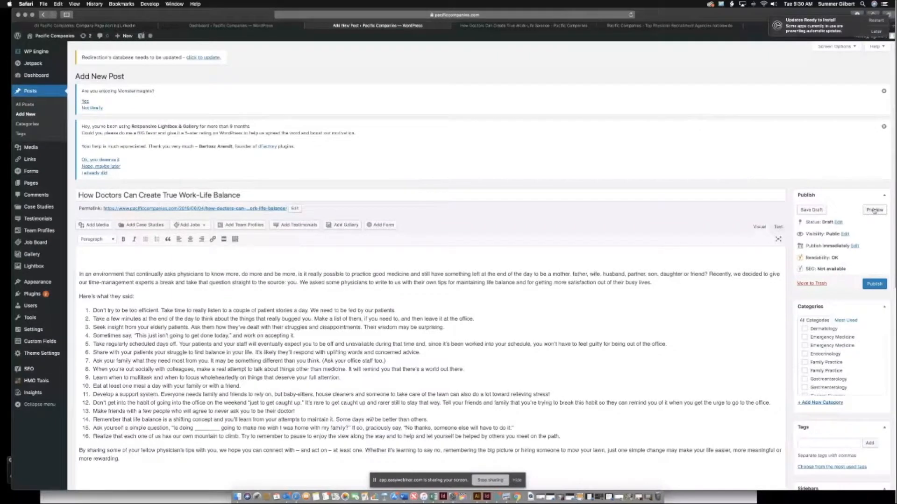
{"action": "left_click", "coordinate": [755, 28]}
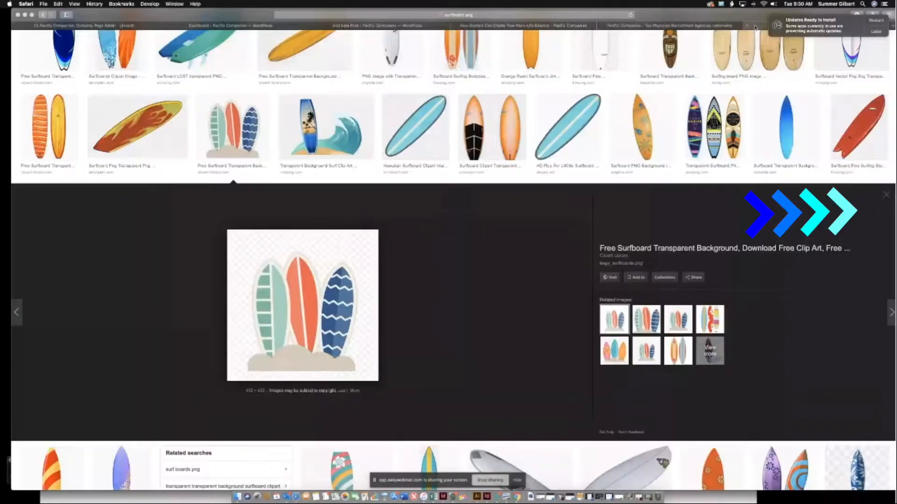
{"action": "left_click", "coordinate": [563, 25]}
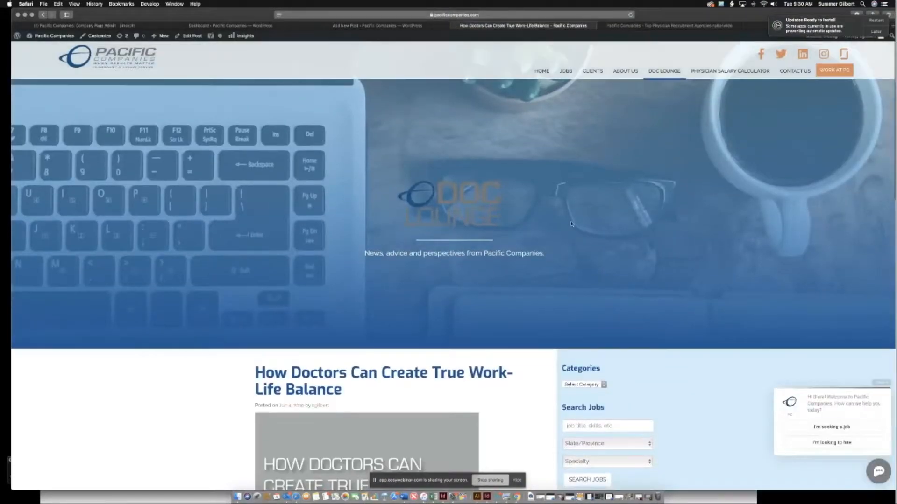
Review the previewed post "How Doctors Can Create True Work-Life Balance" from the featured image through the numbered tips to the closing paragraph
{"action": "scroll", "coordinate": [571, 224], "scroll_direction": "down", "scroll_amount": 5}
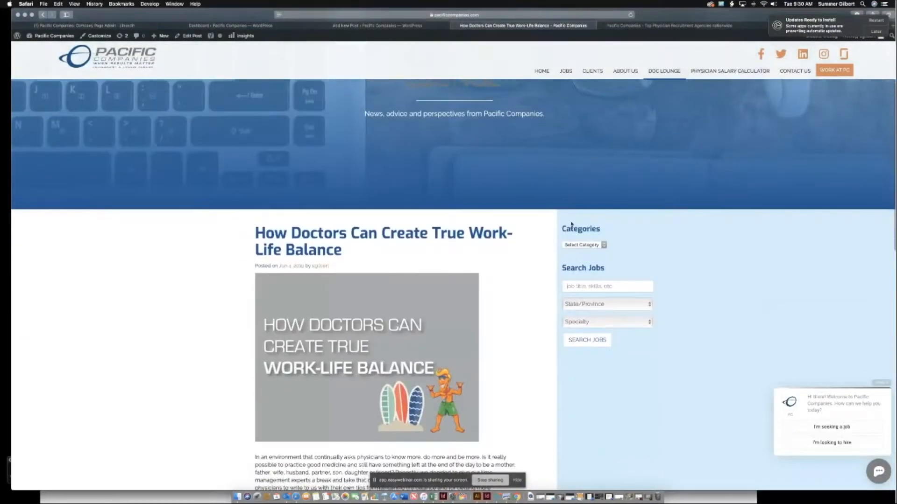
{"action": "scroll", "coordinate": [480, 355], "scroll_direction": "down", "scroll_amount": 2}
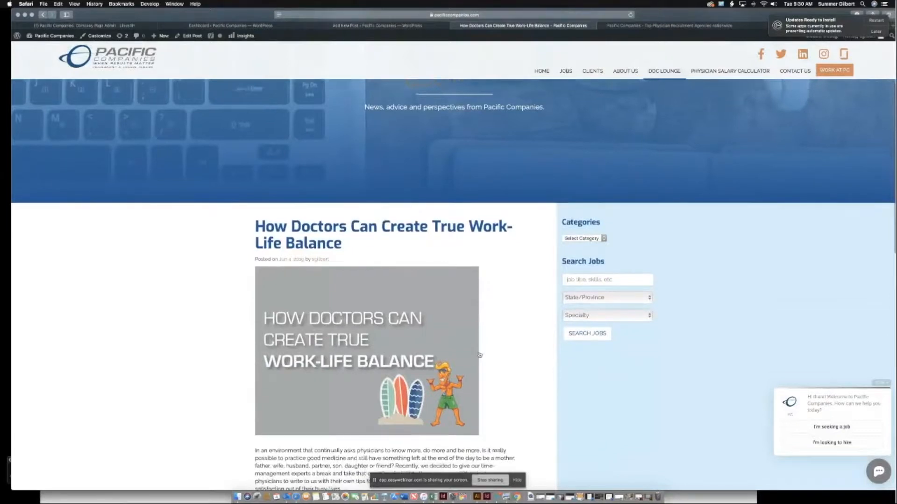
{"action": "scroll", "coordinate": [523, 357], "scroll_direction": "down", "scroll_amount": 3}
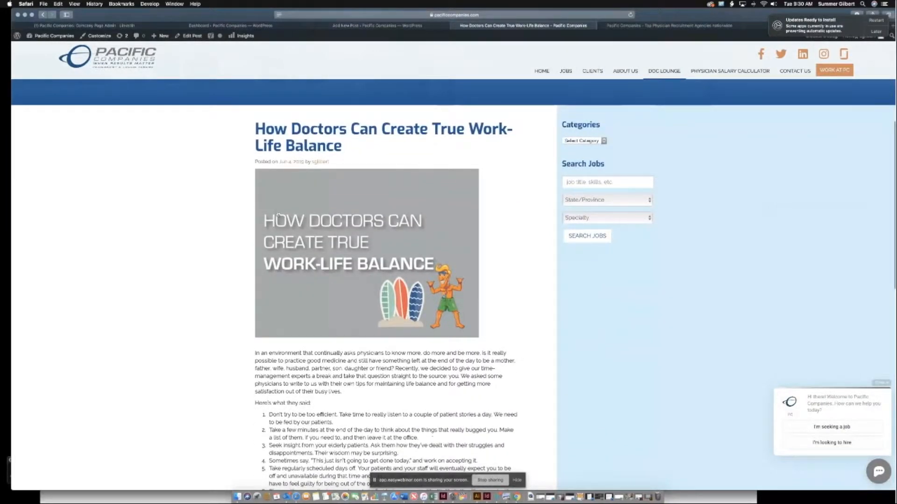
{"action": "scroll", "coordinate": [524, 311], "scroll_direction": "down", "scroll_amount": 3}
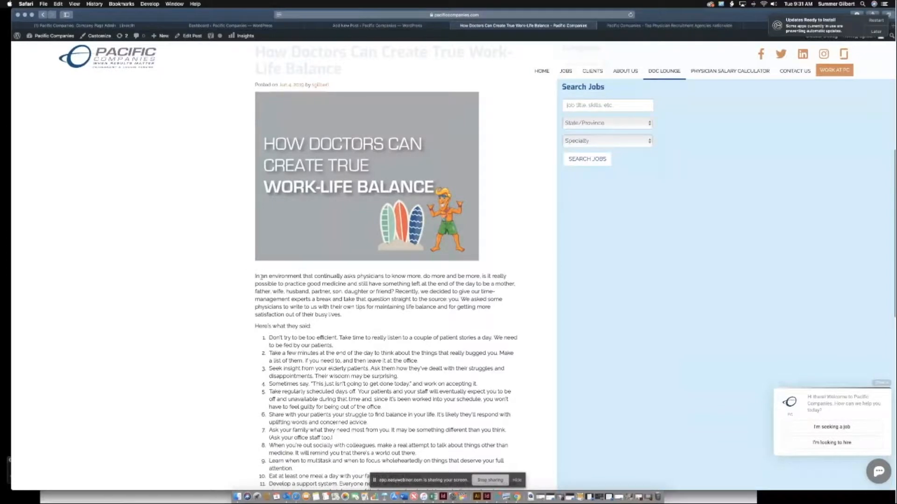
{"action": "scroll", "coordinate": [299, 385], "scroll_direction": "down", "scroll_amount": 5}
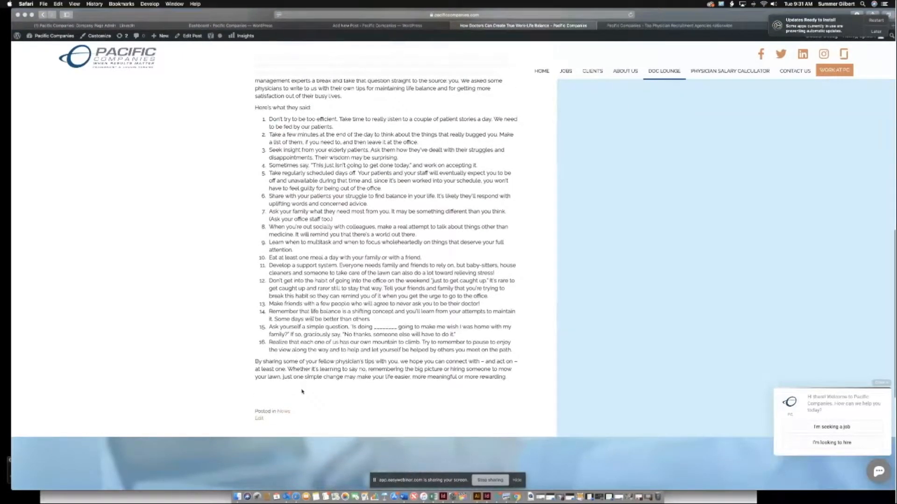
{"action": "scroll", "coordinate": [302, 391], "scroll_direction": "up", "scroll_amount": 3}
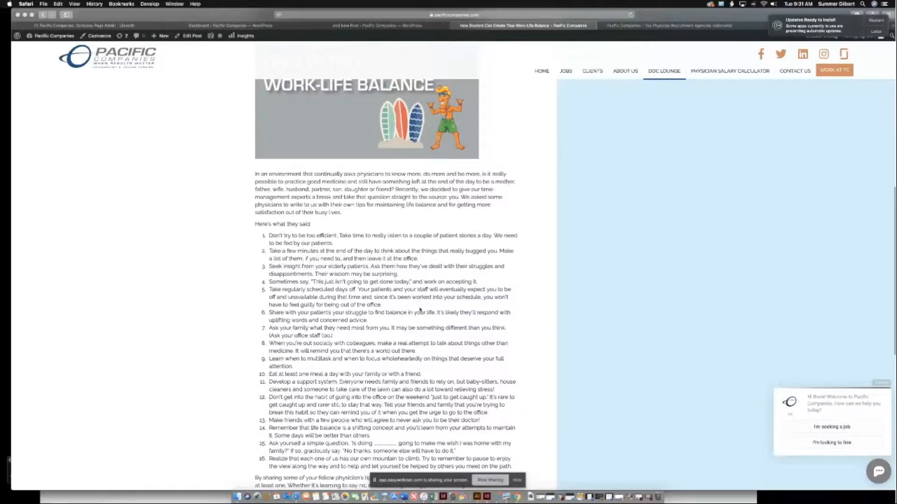
{"action": "scroll", "coordinate": [363, 369], "scroll_direction": "down", "scroll_amount": 5}
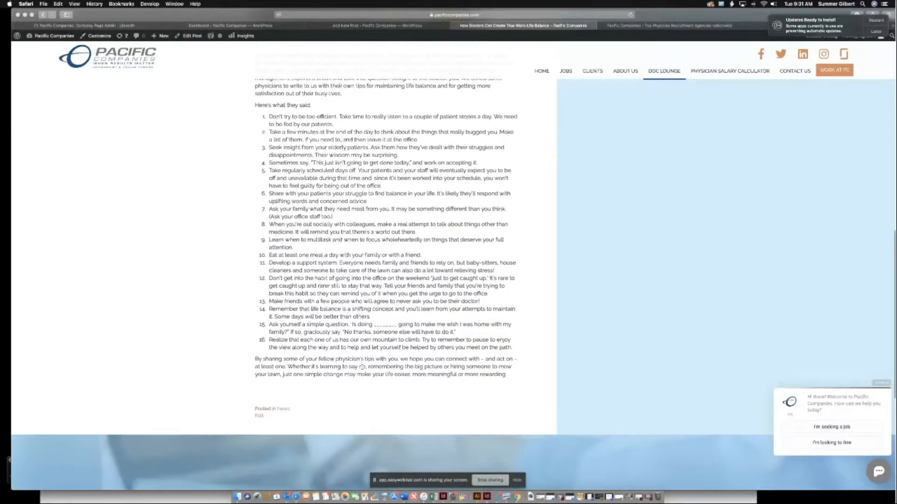
{"action": "scroll", "coordinate": [361, 367], "scroll_direction": "up", "scroll_amount": 3}
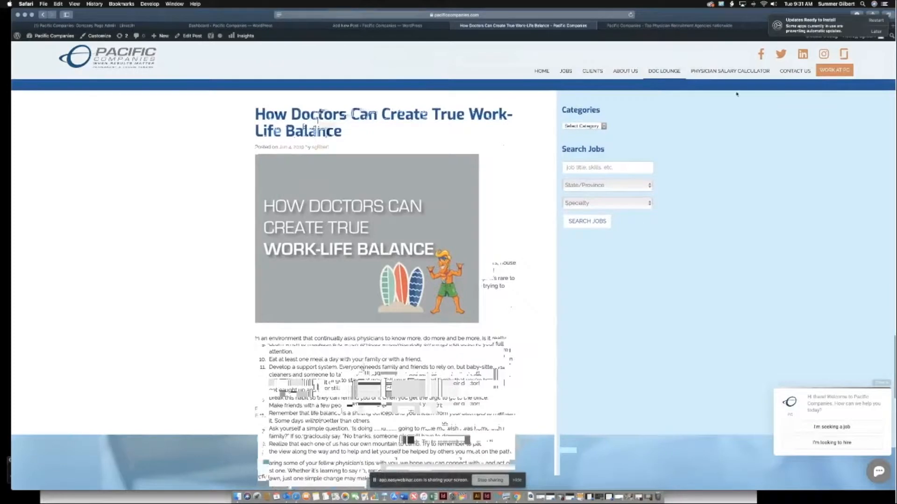
Return to the post editor, publish "How Doctors Can Create True Work-Life Balance", and copy the permalink shown under its title
{"action": "left_click", "coordinate": [238, 26]}
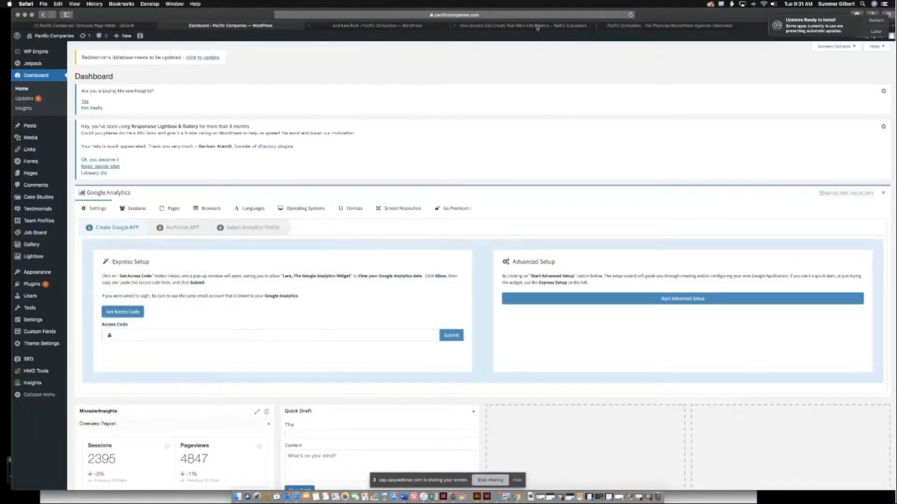
{"action": "left_click", "coordinate": [446, 27]}
{"action": "left_click", "coordinate": [400, 28]}
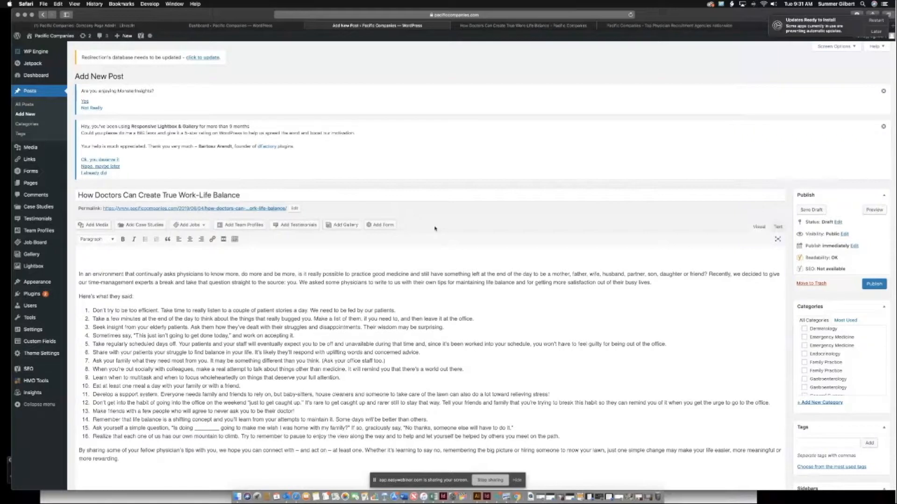
{"action": "left_click", "coordinate": [873, 287]}
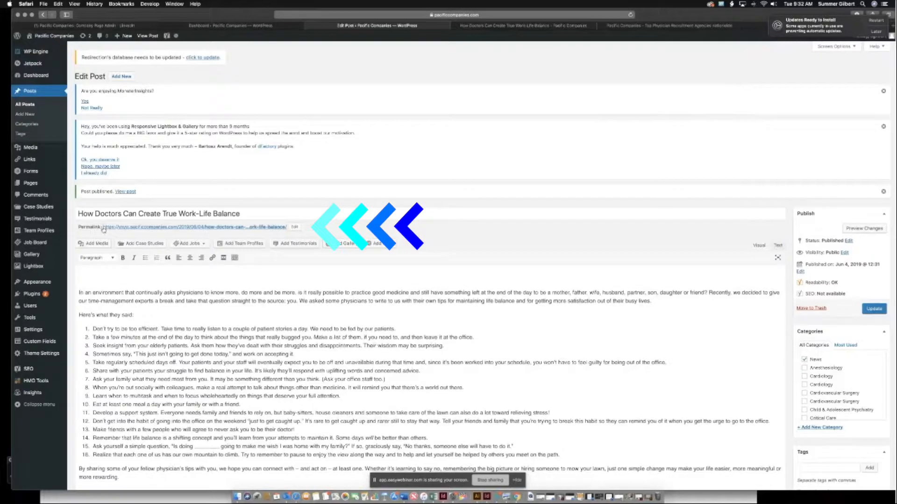
{"action": "left_click_drag", "start_coordinate": [102, 227], "coordinate": [289, 226]}
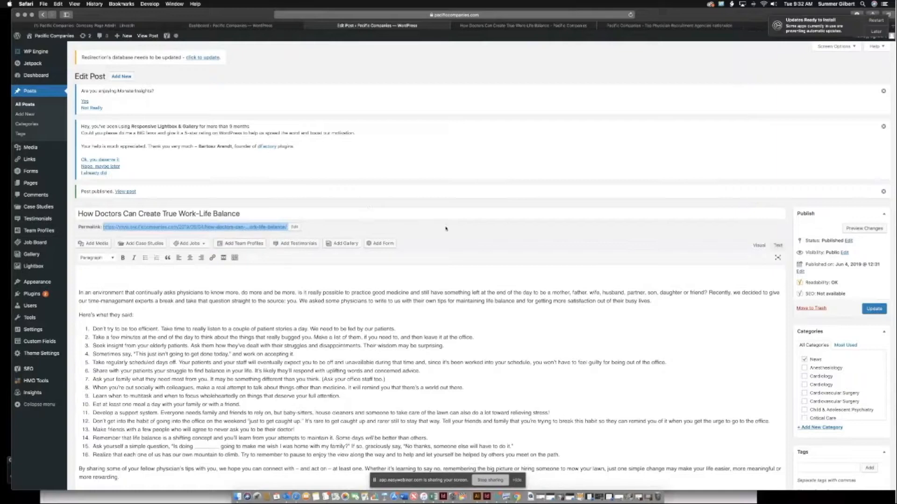
Switch to LinkedIn and open the Pacific Companies company page through the account's managed pages
{"action": "left_click", "coordinate": [108, 27]}
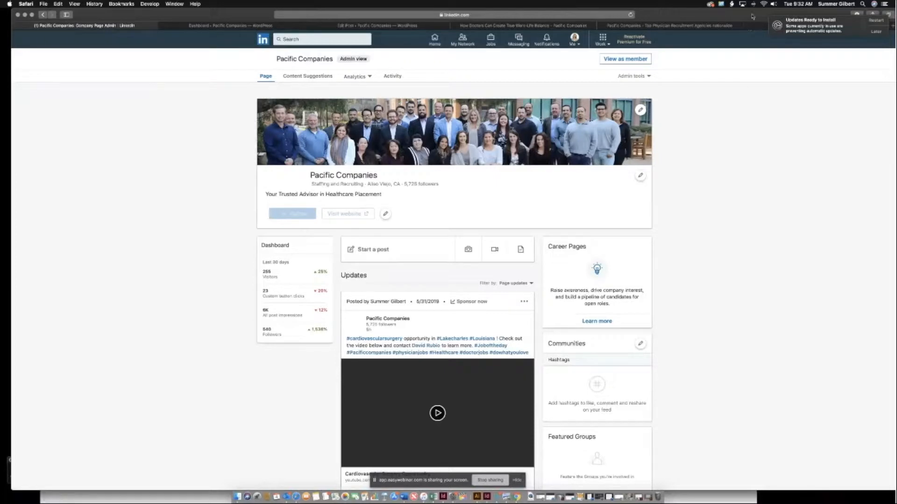
{"action": "left_click_drag", "start_coordinate": [750, 14], "coordinate": [726, 26]}
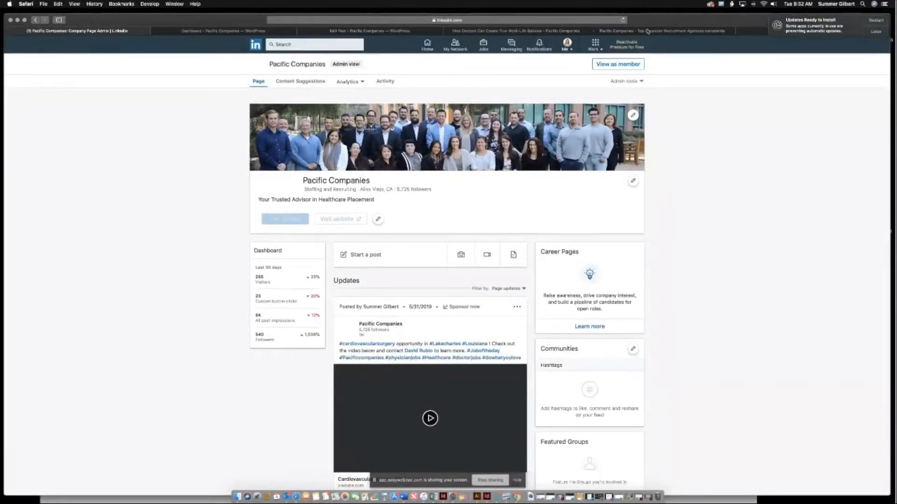
{"action": "mouse_move", "coordinate": [657, 15]}
{"action": "left_mouse_down"}
{"action": "mouse_move", "coordinate": [653, 80]}
{"action": "mouse_move", "coordinate": [652, 18]}
{"action": "left_mouse_up"}
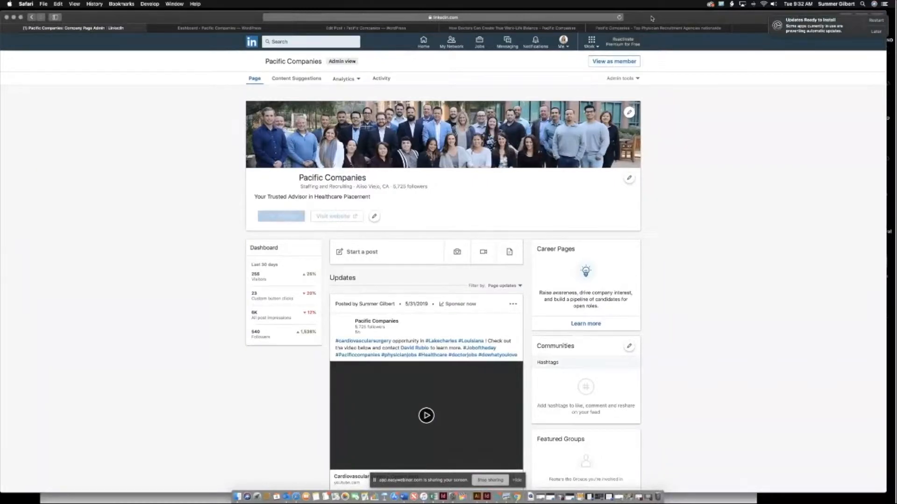
{"action": "left_click", "coordinate": [423, 43]}
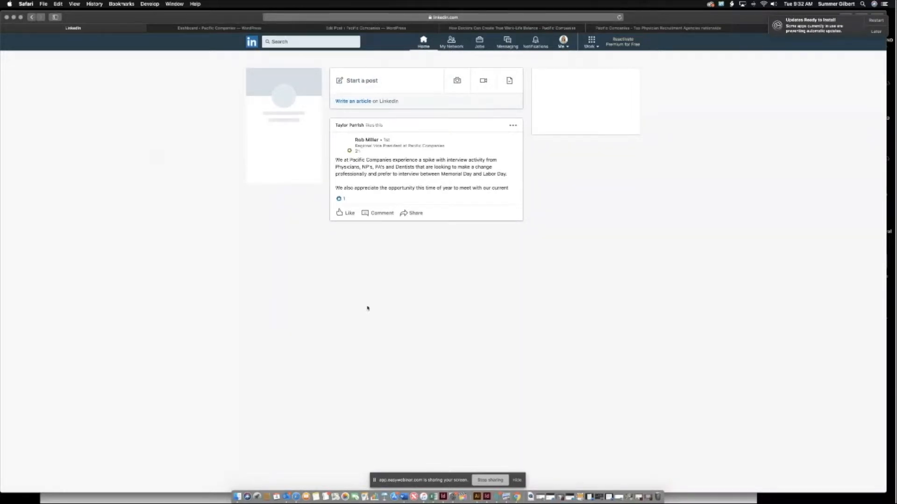
{"action": "left_click", "coordinate": [564, 47]}
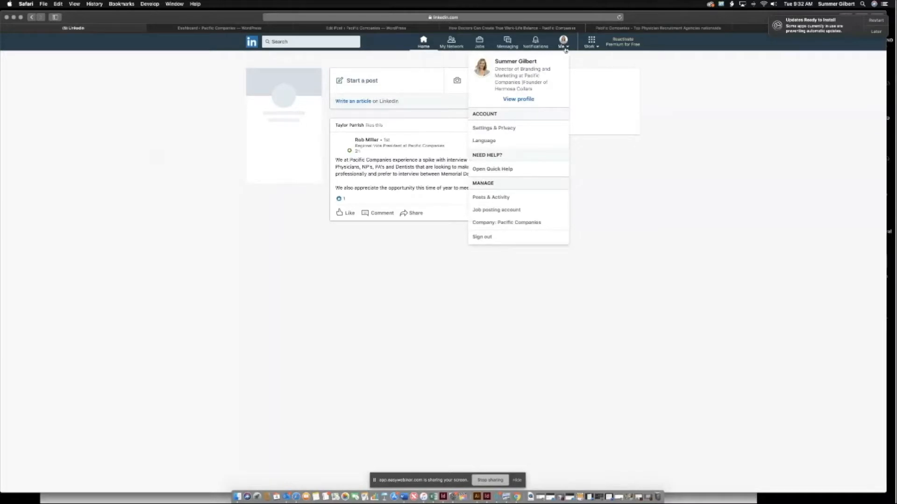
{"action": "left_click", "coordinate": [494, 225]}
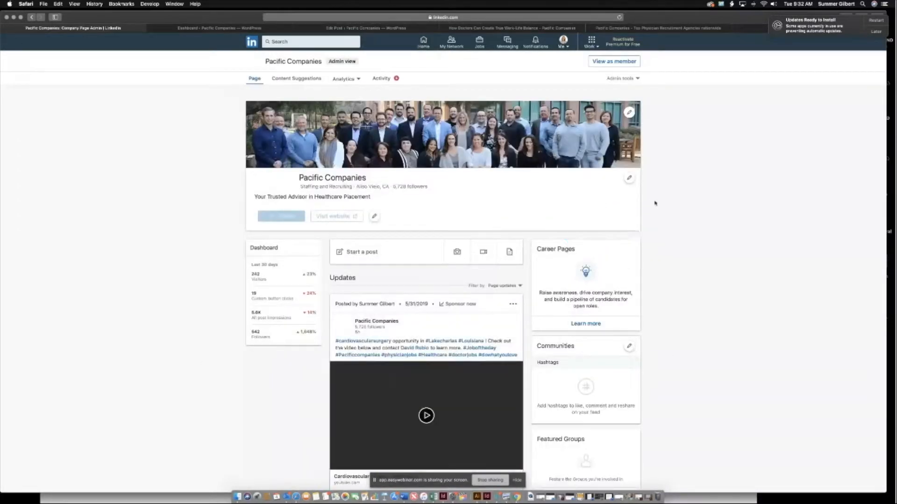
{"action": "left_click", "coordinate": [359, 253]}
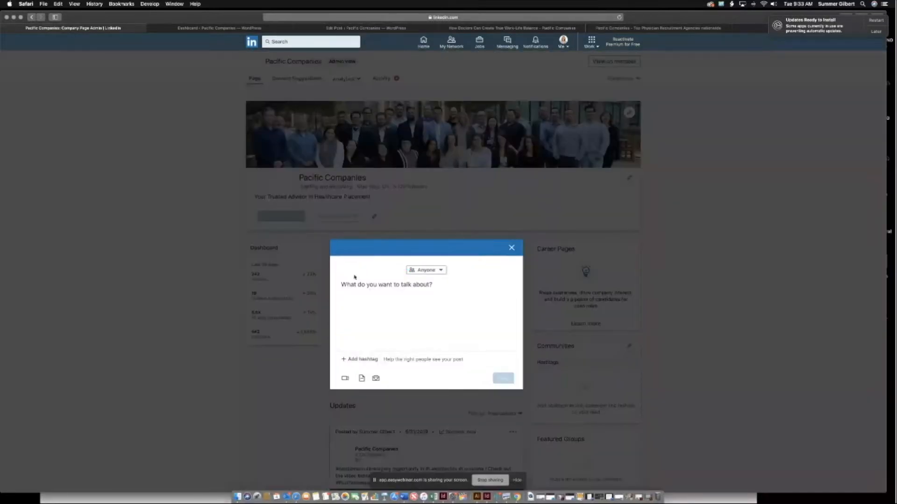
{"action": "type", "text": "https://www.pacificcompanies.com/2019/06/04/how-doctors-can-...ork-life-balance/"}
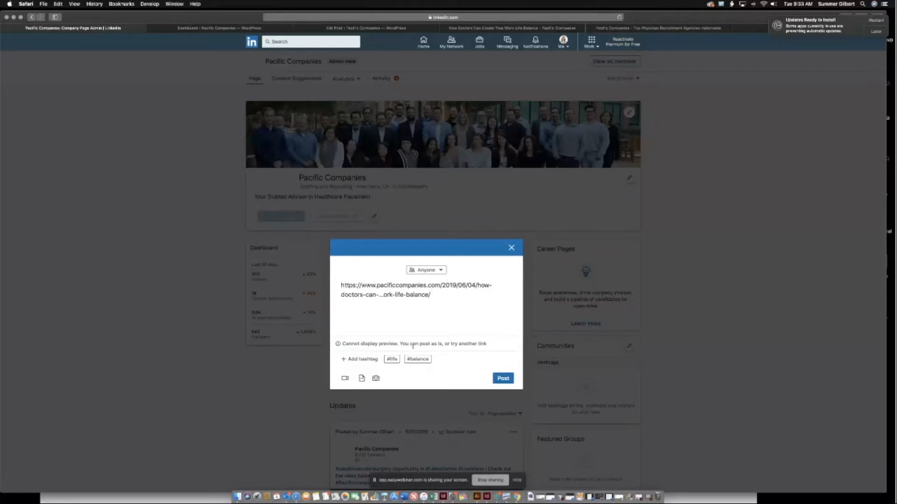
{"action": "left_click", "coordinate": [341, 285]}
{"action": "key", "text": "Return"}
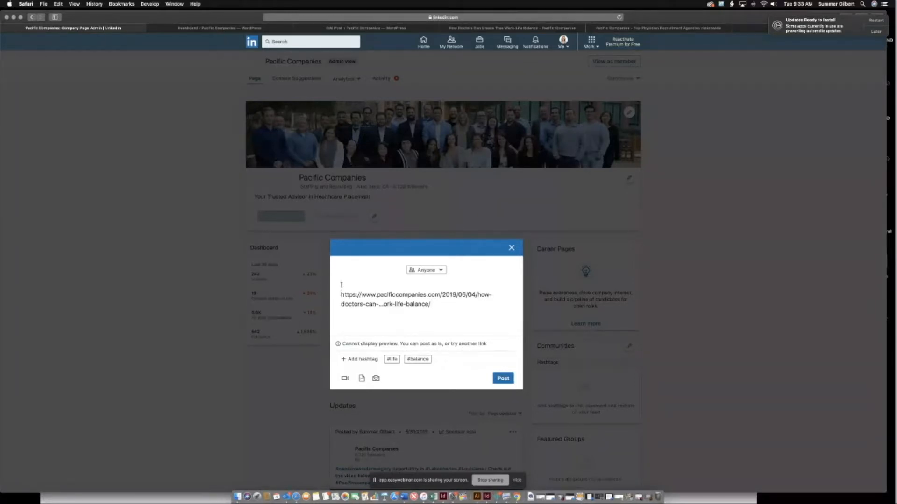
{"action": "left_click_drag", "start_coordinate": [434, 304], "coordinate": [331, 293]}
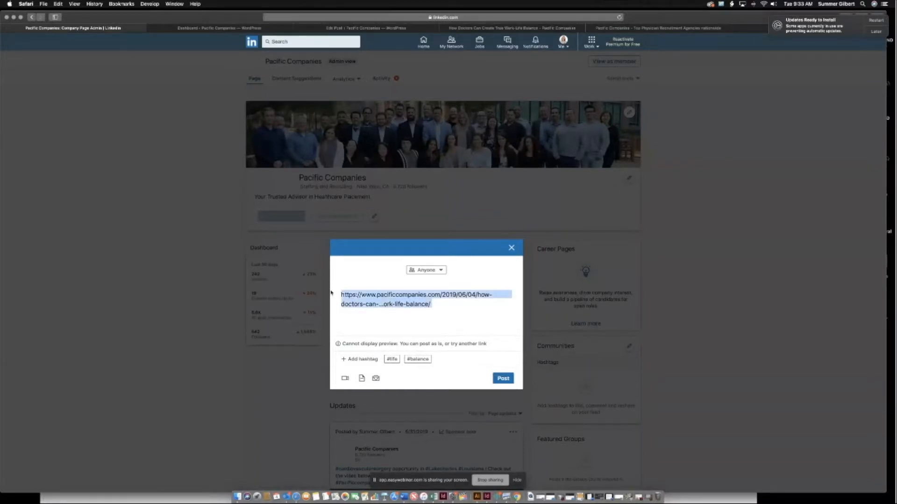
{"action": "left_click", "coordinate": [451, 304]}
{"action": "left_click", "coordinate": [511, 247]}
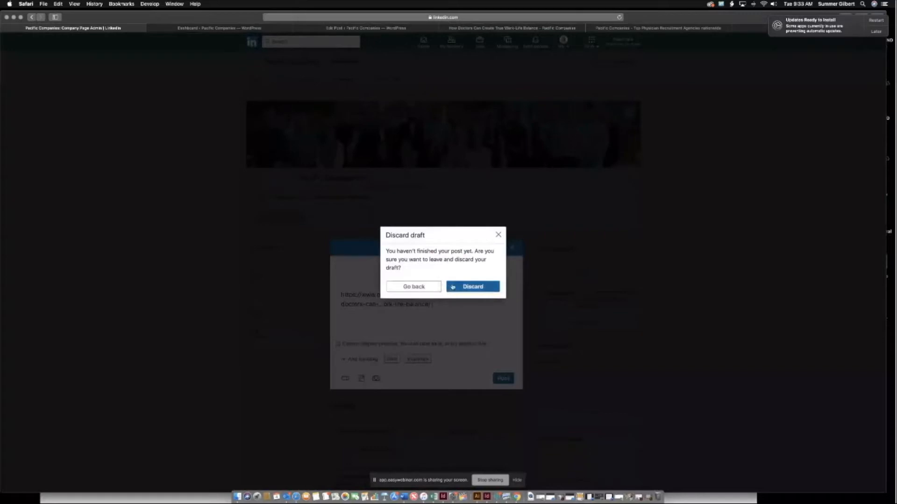
{"action": "left_click", "coordinate": [467, 287]}
Reload the LinkedIn page, and copy the full web address of the published post from its live page
{"action": "left_click", "coordinate": [441, 18]}
{"action": "key", "text": "Return"}
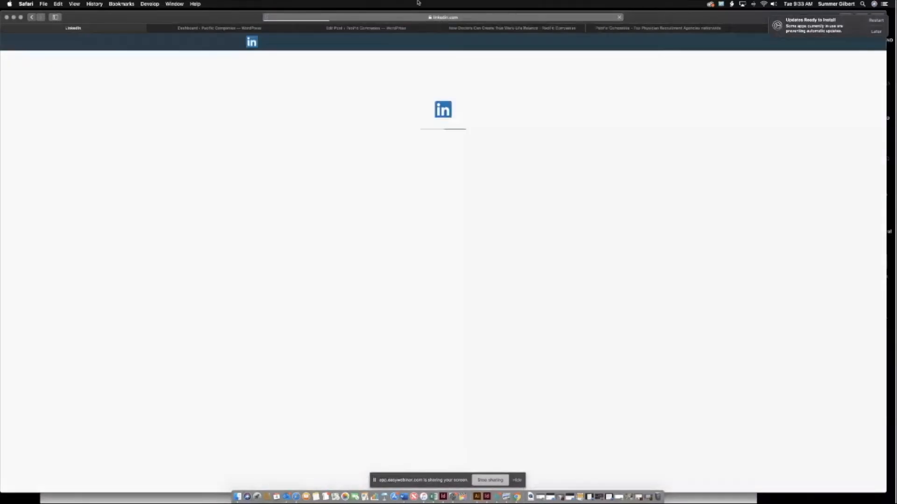
{"action": "left_click", "coordinate": [382, 29]}
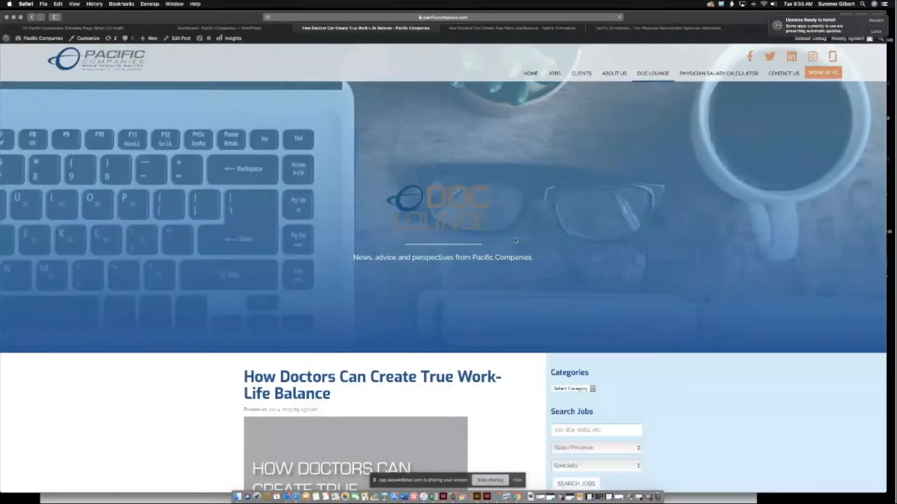
{"action": "scroll", "coordinate": [515, 241], "scroll_direction": "down", "scroll_amount": 5}
{"action": "scroll", "coordinate": [453, 401], "scroll_direction": "down", "scroll_amount": 5}
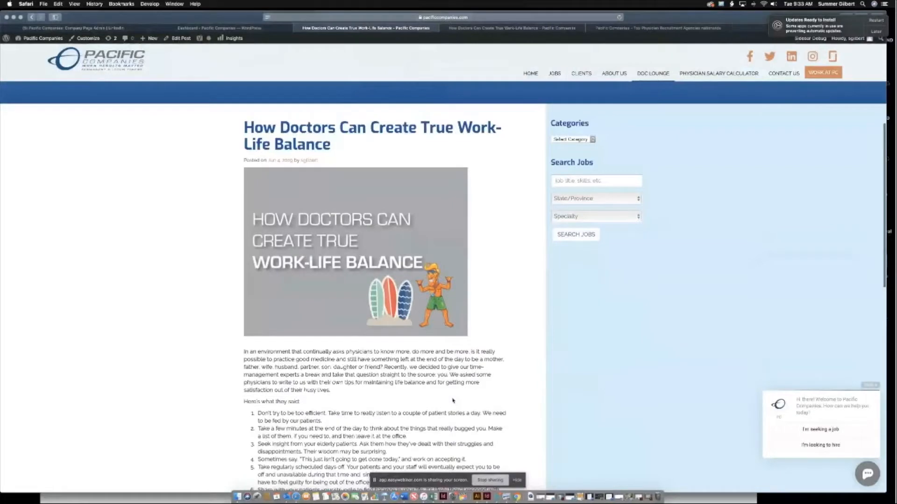
{"action": "scroll", "coordinate": [453, 400], "scroll_direction": "down", "scroll_amount": 15}
{"action": "scroll", "coordinate": [453, 400], "scroll_direction": "up", "scroll_amount": 15}
{"action": "scroll", "coordinate": [453, 400], "scroll_direction": "up", "scroll_amount": 5}
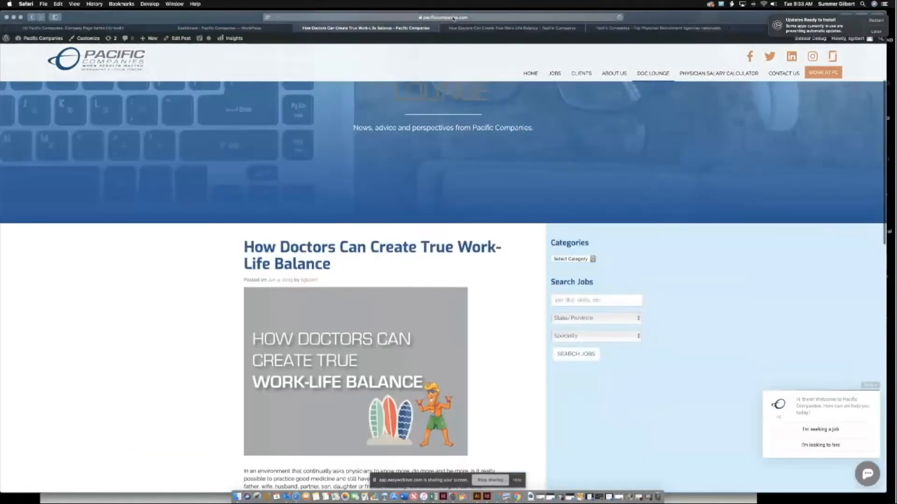
{"action": "left_click", "coordinate": [582, 18]}
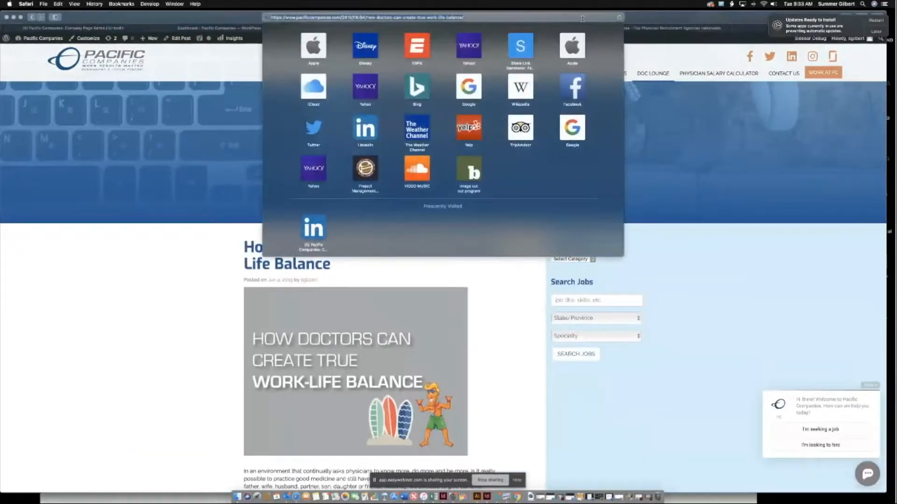
{"action": "key", "text": "Escape"}
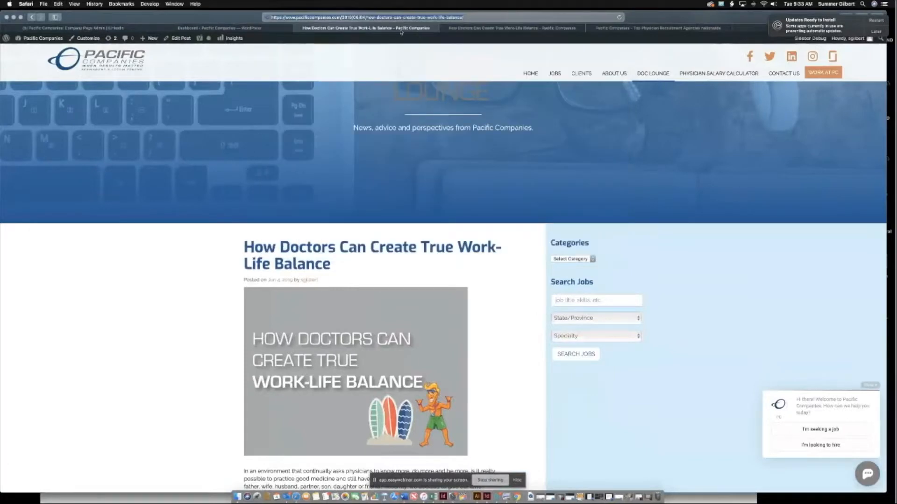
{"action": "left_click", "coordinate": [227, 29]}
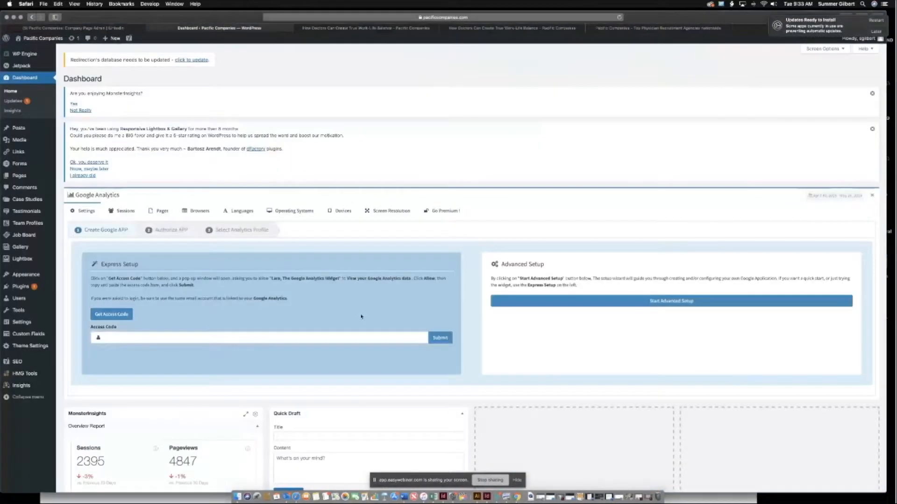
{"action": "key", "text": "ctrl+shift+Tab"}
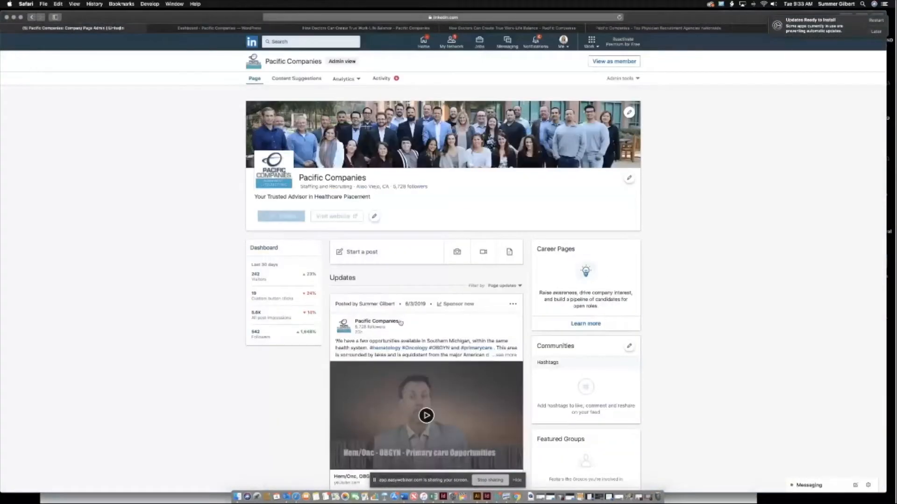
{"action": "left_click", "coordinate": [364, 251]}
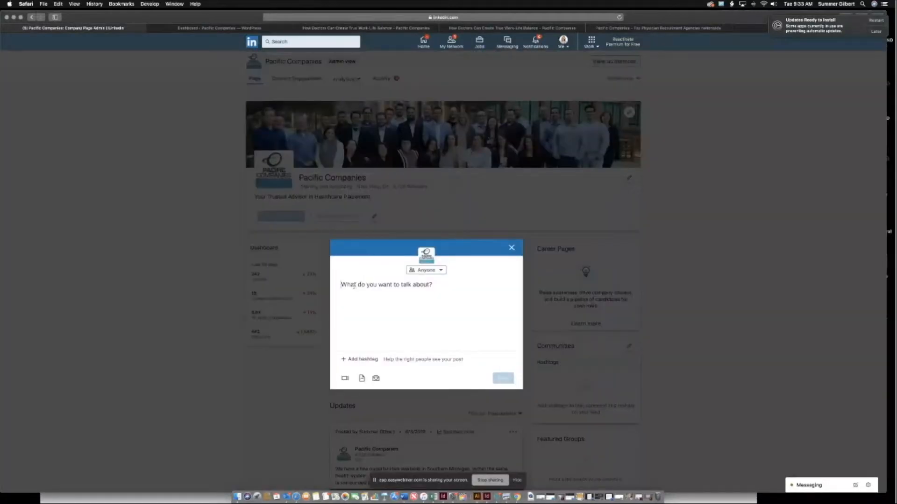
{"action": "type", "text": "https://www.pacificcompanies.com/2019/06/04/how-doctors-can-create-true-work-life-balance/"}
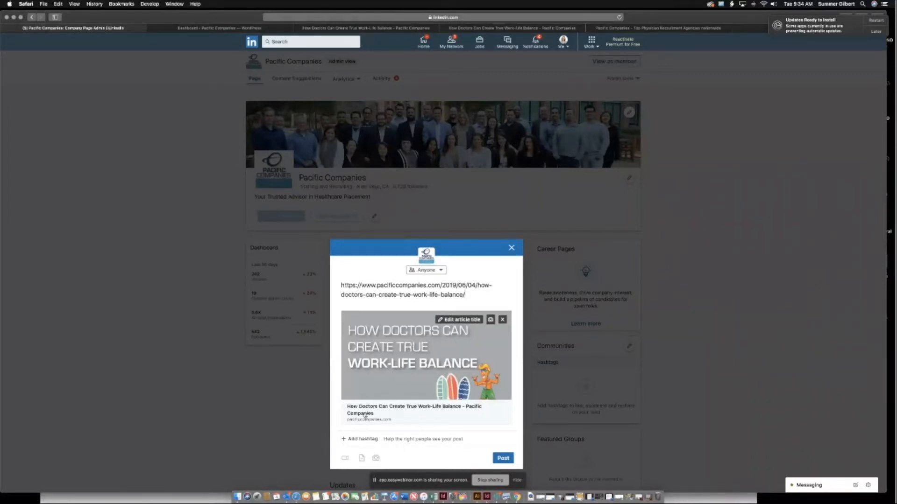
{"action": "left_click", "coordinate": [341, 285]}
{"action": "key", "text": "Return"}
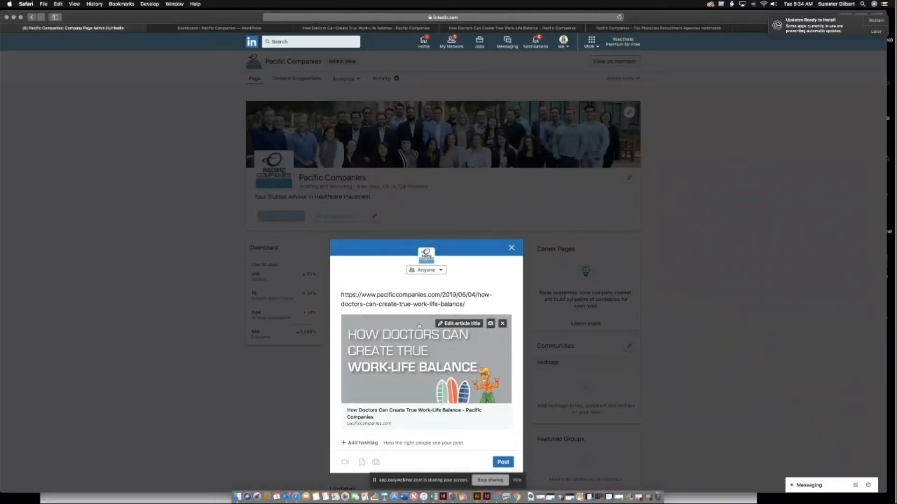
{"action": "left_click_drag", "start_coordinate": [239, 55], "coordinate": [216, 96]}
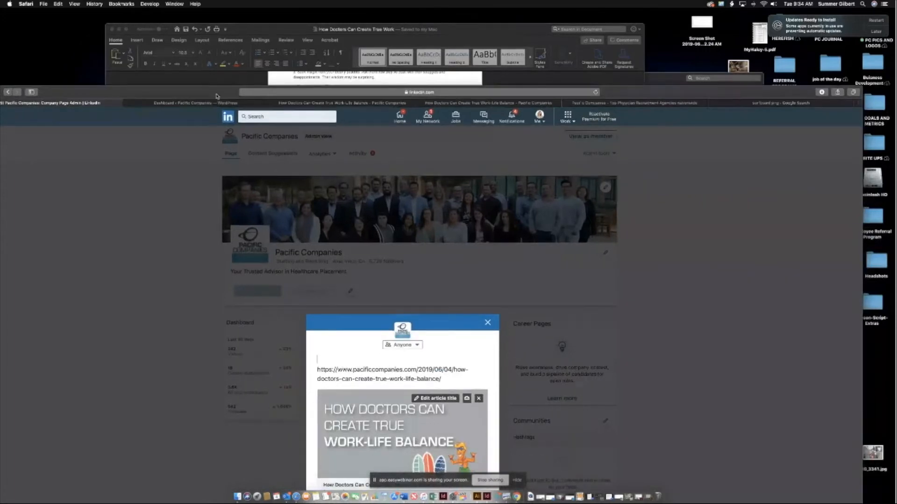
Copy the article's introductory paragraph from the Word document and paste it above the link in the LinkedIn post
{"action": "left_click", "coordinate": [252, 81]}
{"action": "key", "text": "shift+super+Down"}
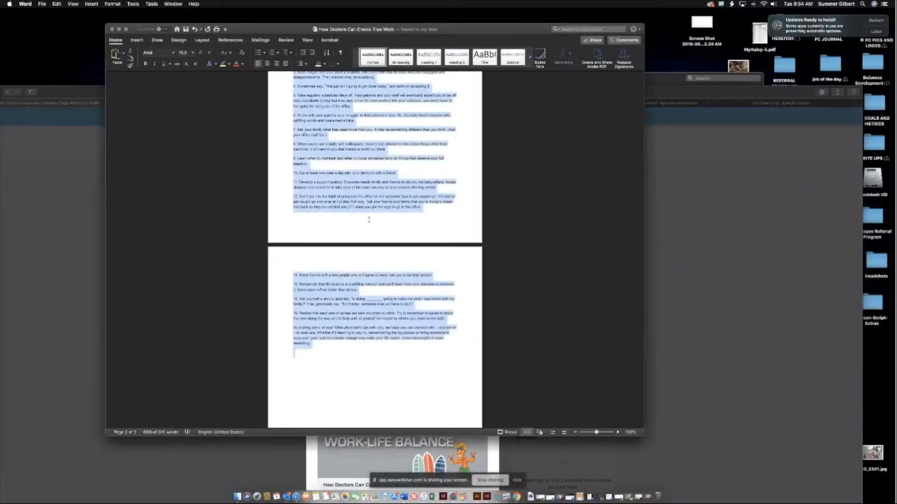
{"action": "left_click", "coordinate": [466, 245]}
{"action": "scroll", "coordinate": [281, 136], "scroll_direction": "up", "scroll_amount": 5}
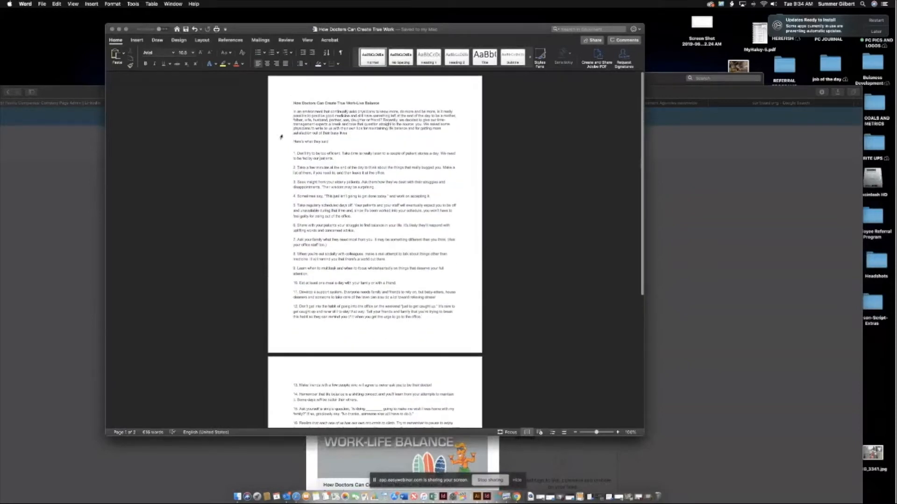
{"action": "left_click", "coordinate": [292, 112]}
{"action": "left_click_drag", "start_coordinate": [292, 112], "coordinate": [350, 135]}
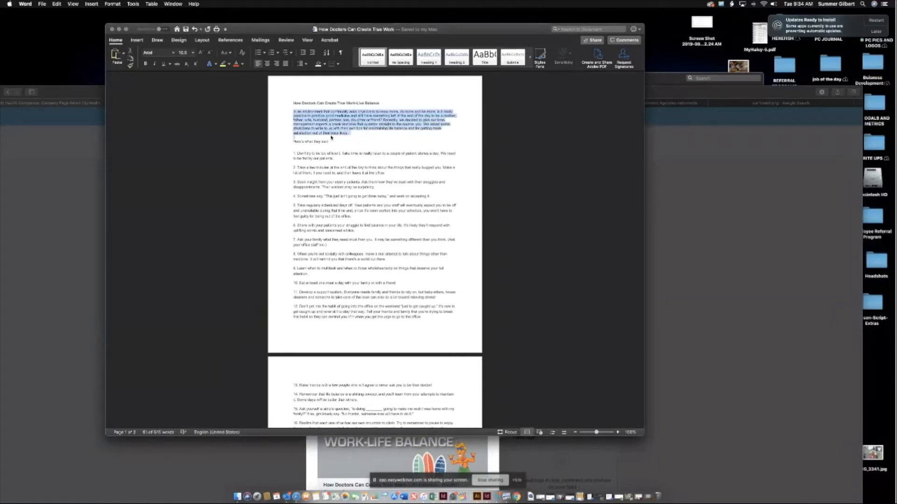
{"action": "left_click", "coordinate": [372, 121]}
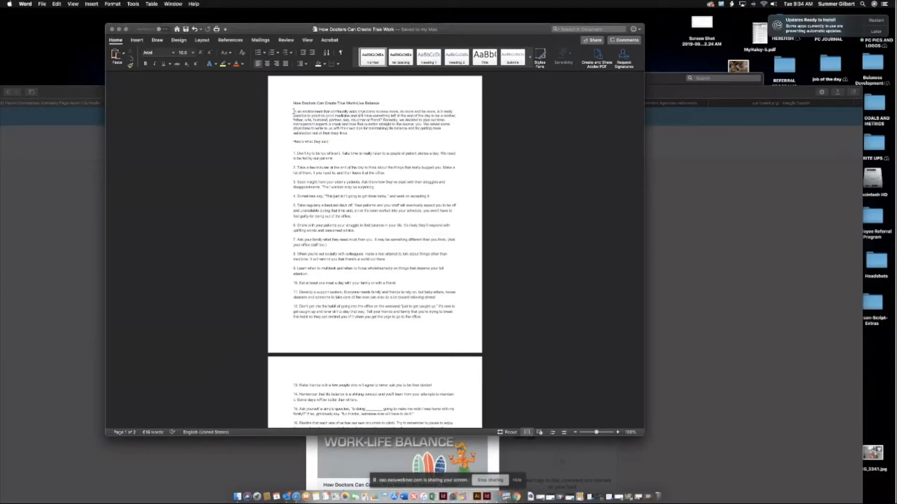
{"action": "left_click_drag", "start_coordinate": [294, 111], "coordinate": [348, 136]}
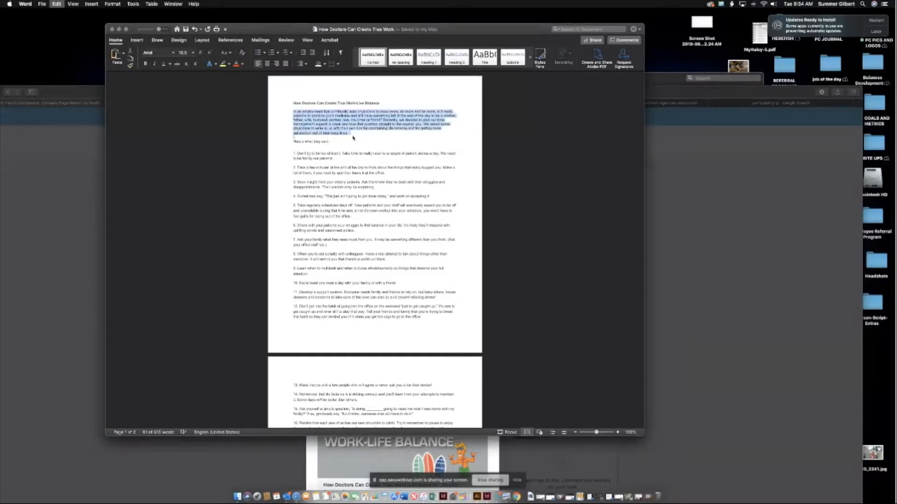
{"action": "left_click", "coordinate": [61, 269]}
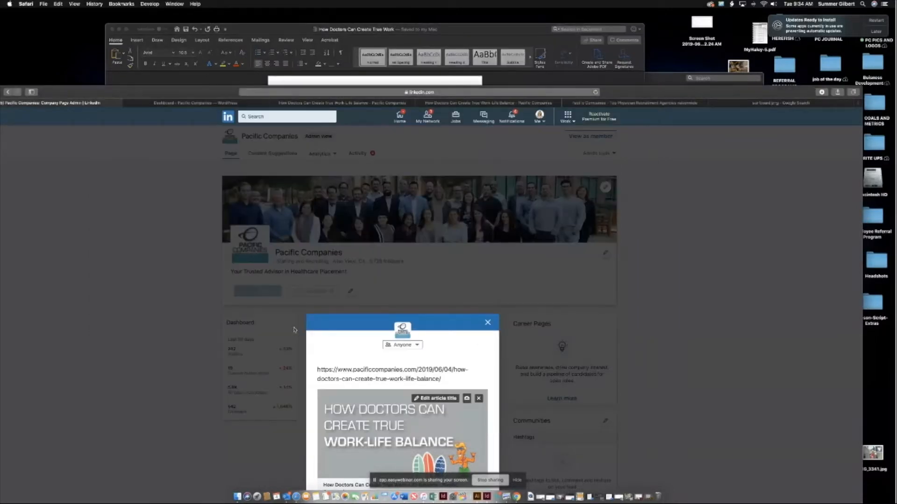
{"action": "type", "text": "In an environment that continually asks physicians to know more, do more and be more, is it really possible to practice good medicine and still have something left at the end of the day to be a mother, father, wife, husband, partner, son, daughter or friend? Recently, we decided to give our time-management experts a break and take that question straight to the source: you. We asked some physicians to write to us with their own tips for maintaining life balance and for getting more satisfaction out of their busy lives."}
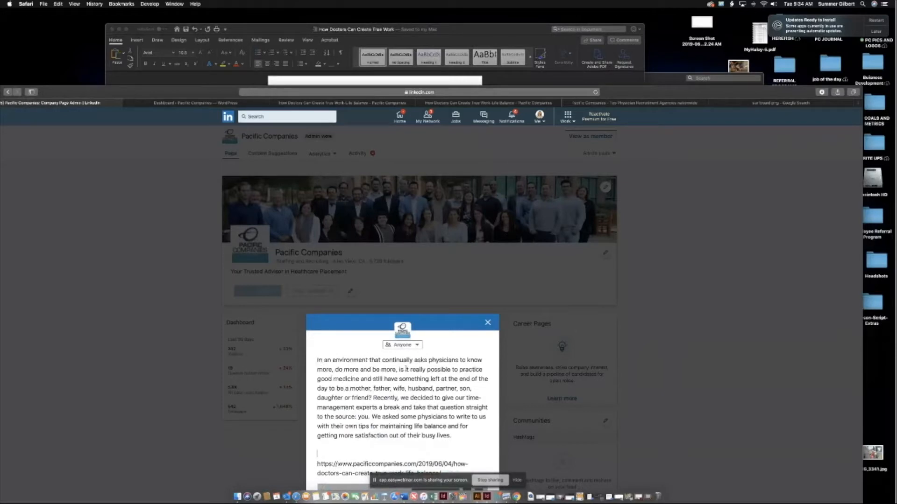
Replace the pasted text from "Recently, we decided" to the paragraph's end with "Check out this week's #Docloungeblog"
{"action": "scroll", "coordinate": [390, 356], "scroll_direction": "down", "scroll_amount": 1}
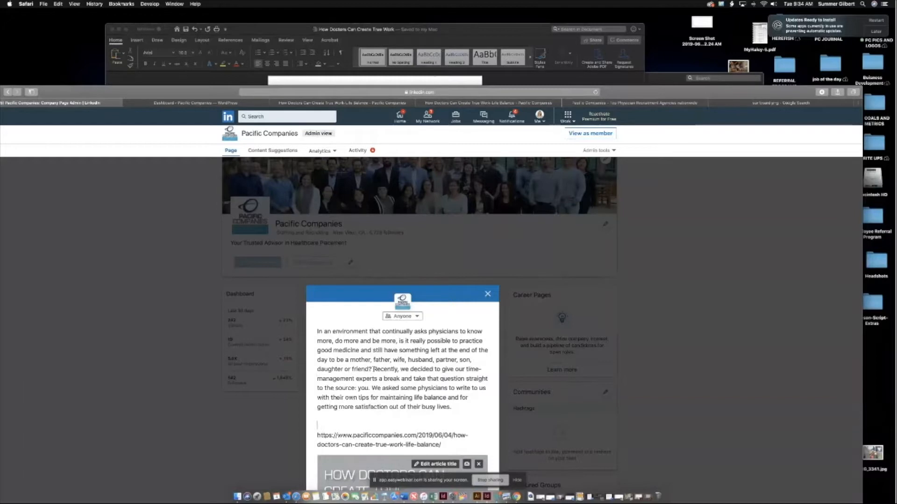
{"action": "left_click_drag", "start_coordinate": [373, 369], "coordinate": [464, 417]}
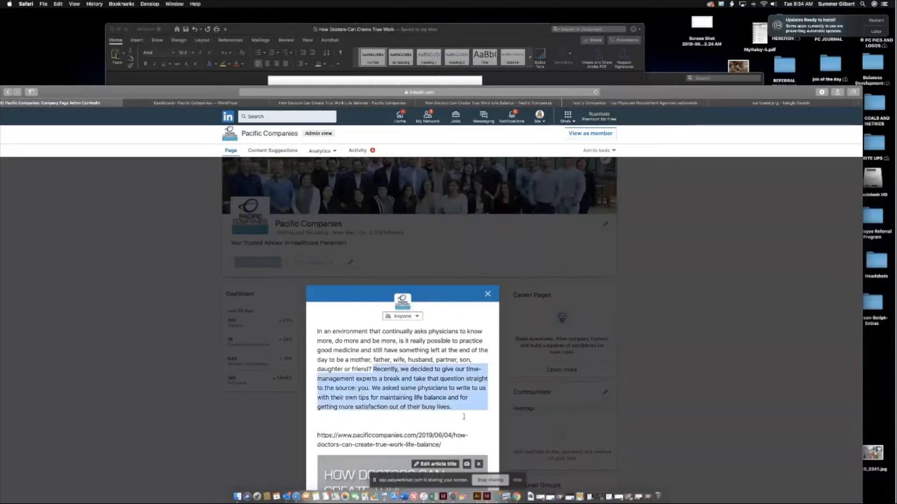
{"action": "key", "text": "BackSpace"}
{"action": "type", "text": "Check"}
{"action": "key", "text": "BackSpace"}
{"action": "key", "text": "BackSpace"}
{"action": "key", "text": "BackSpace"}
{"action": "key", "text": "BackSpace"}
{"action": "key", "text": "BackSpace"}
{"action": "type", "text": "Check out this week's"}
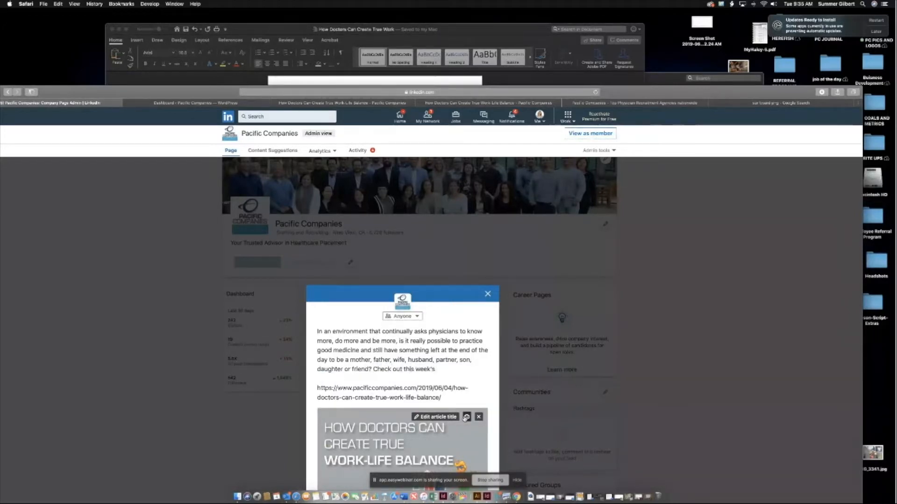
{"action": "type", "text": " #Docloungeblog"}
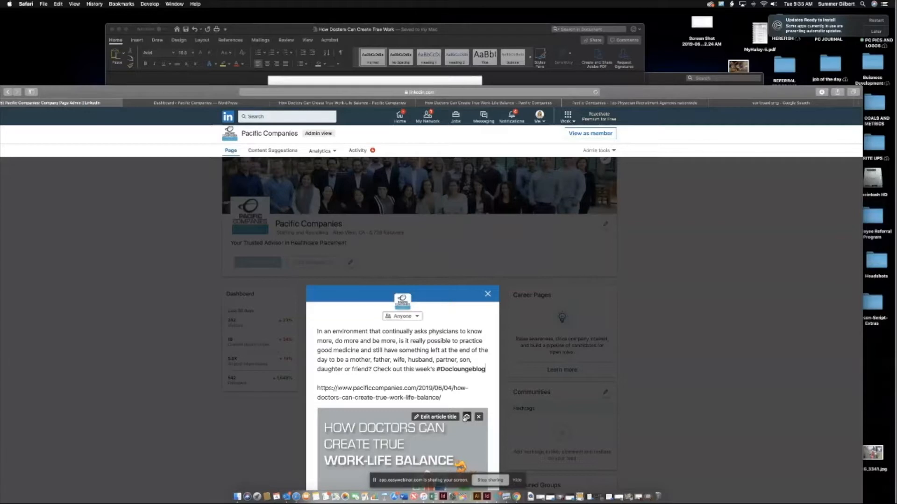
Complete the sentence after #Docloungeblog with "to get some tips from physicians who have mastered this work-life balance."
{"action": "key", "text": "Return"}
{"action": "type", "text": "to"}
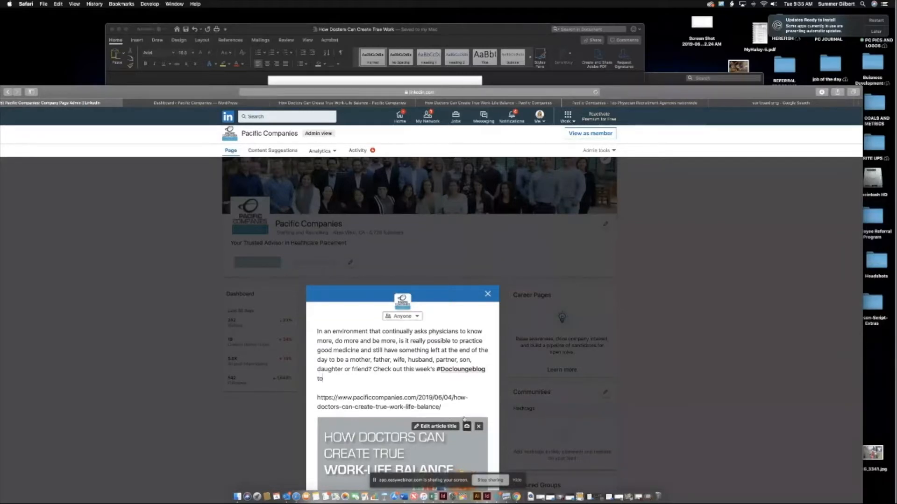
{"action": "type", "text": " hear"}
{"action": "key", "text": "BackSpace"}
{"action": "key", "text": "BackSpace"}
{"action": "key", "text": "BackSpace"}
{"action": "key", "text": "BackSpace"}
{"action": "key", "text": "BackSpace"}
{"action": "key", "text": "BackSpace"}
{"action": "key", "text": "BackSpace"}
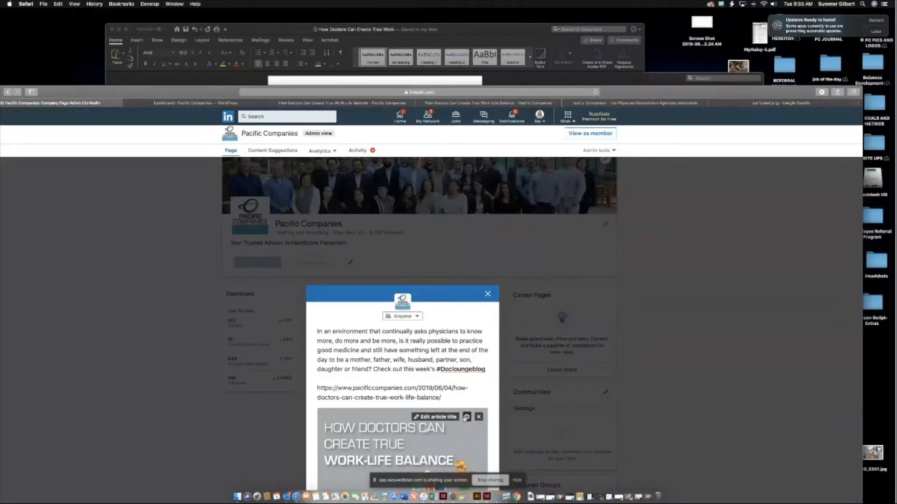
{"action": "type", "text": "to hear "}
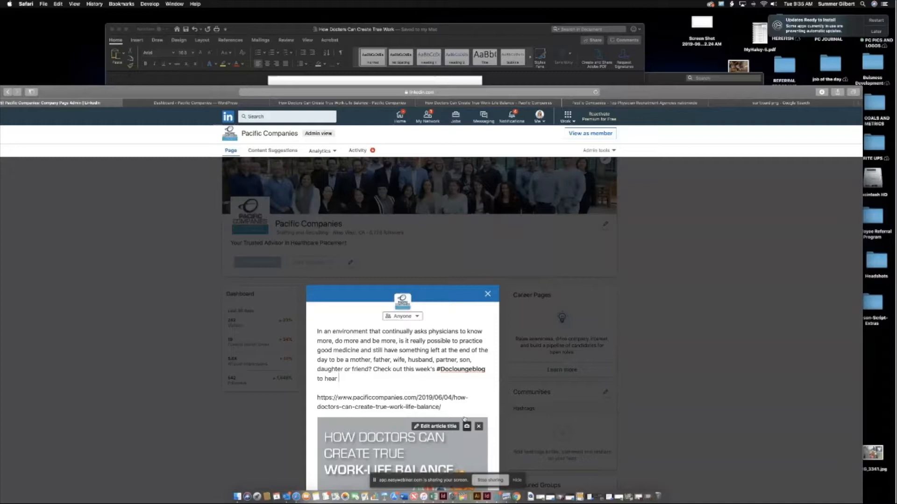
{"action": "type", "text": "from some"}
{"action": "key", "text": "BackSpace"}
{"action": "key", "text": "BackSpace"}
{"action": "key", "text": "BackSpace"}
{"action": "key", "text": "BackSpace"}
{"action": "key", "text": "BackSpace"}
{"action": "key", "text": "BackSpace"}
{"action": "key", "text": "BackSpace"}
{"action": "key", "text": "BackSpace"}
{"action": "key", "text": "BackSpace"}
{"action": "key", "text": "BackSpace"}
{"action": "key", "text": "BackSpace"}
{"action": "key", "text": "BackSpace"}
{"action": "key", "text": "BackSpace"}
{"action": "key", "text": "BackSpace"}
{"action": "type", "text": "get some tips from physicians w"}
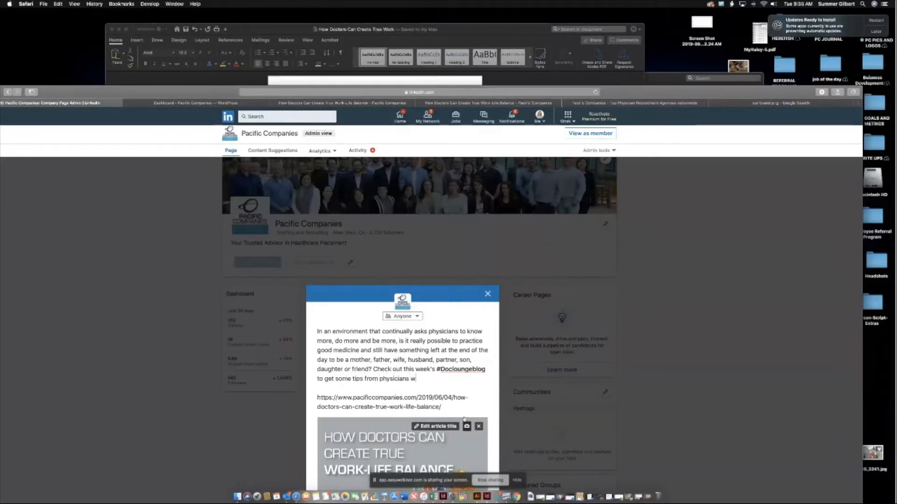
{"action": "type", "text": "ho have mastered this "}
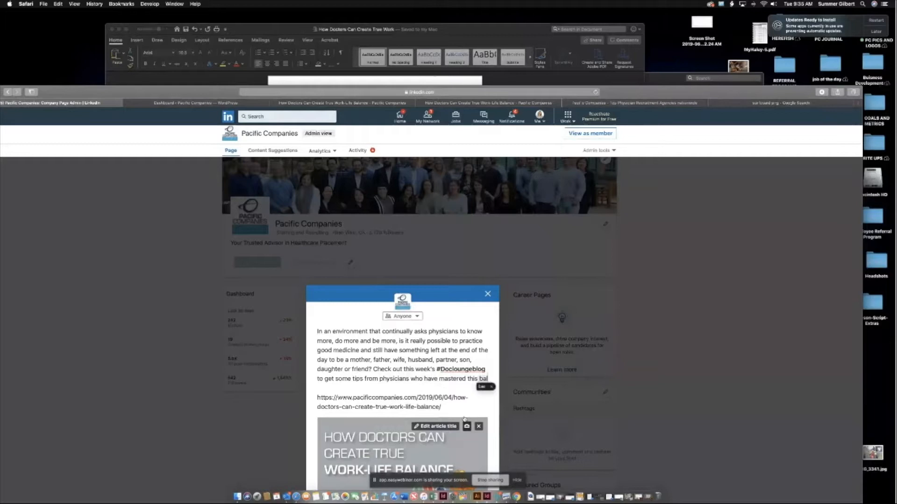
{"action": "type", "text": "work-life balance."}
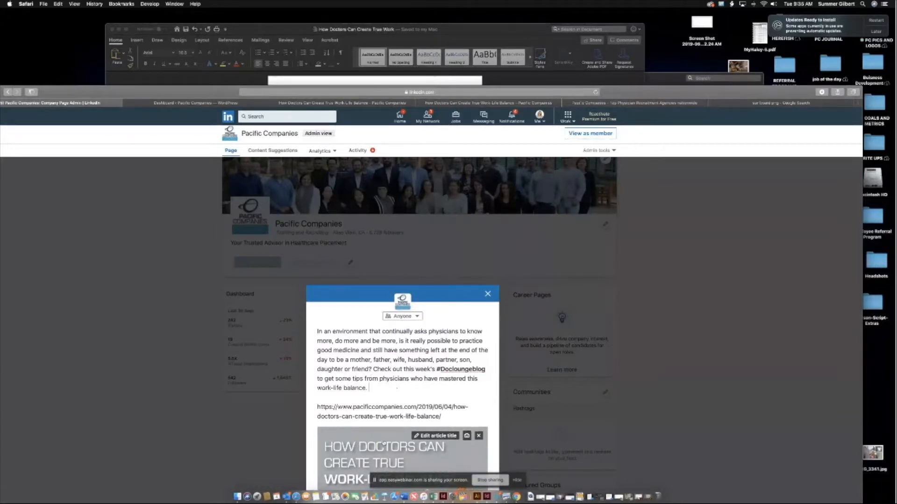
Start a hashtag line beneath the post's paragraph with #Pacificcompanies
{"action": "key", "text": "Return"}
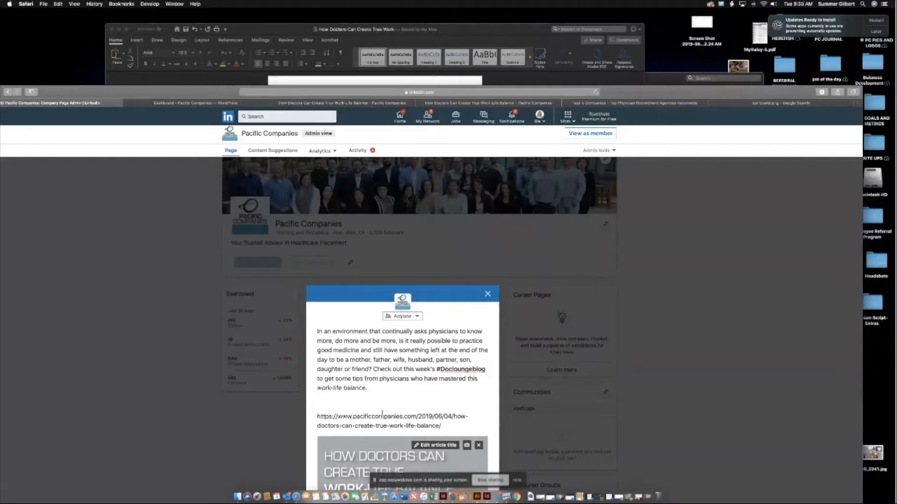
{"action": "type", "text": "#PACIFIC"}
{"action": "key", "text": "BackSpace"}
{"action": "key", "text": "BackSpace"}
{"action": "key", "text": "BackSpace"}
{"action": "key", "text": "BackSpace"}
{"action": "key", "text": "BackSpace"}
{"action": "key", "text": "BackSpace"}
{"action": "type", "text": "acificco"}
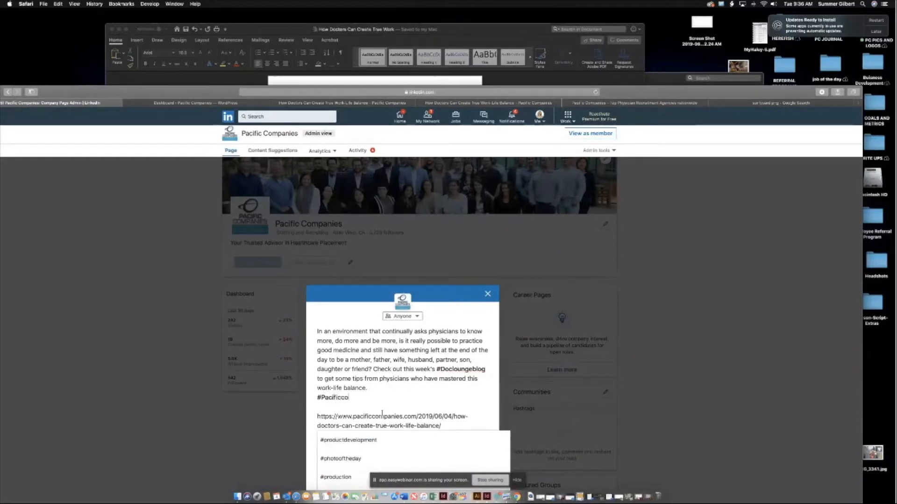
{"action": "type", "text": "mpanies #"}
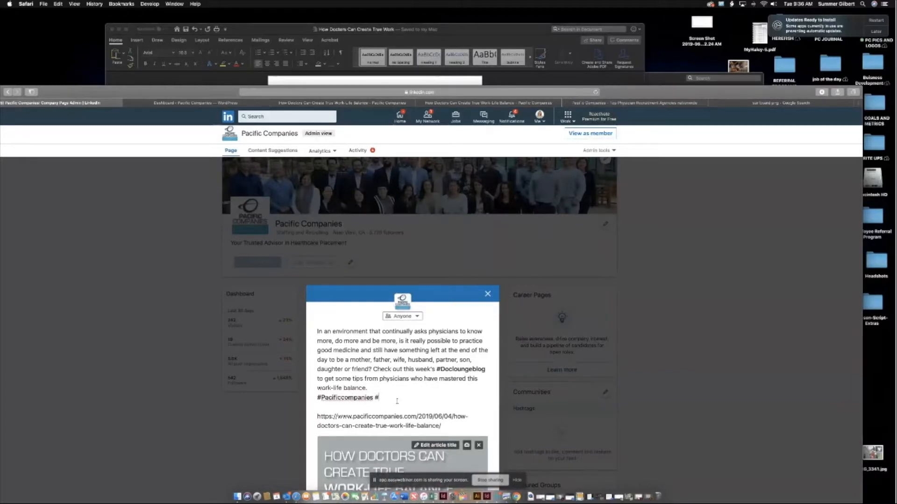
Add the hashtags #Physicianrecruitment #worklifebalance #dowhatyoulove #healthcare #physicianjobs after #Pacificcompanies
{"action": "type", "text": "Physicianrecruitme"}
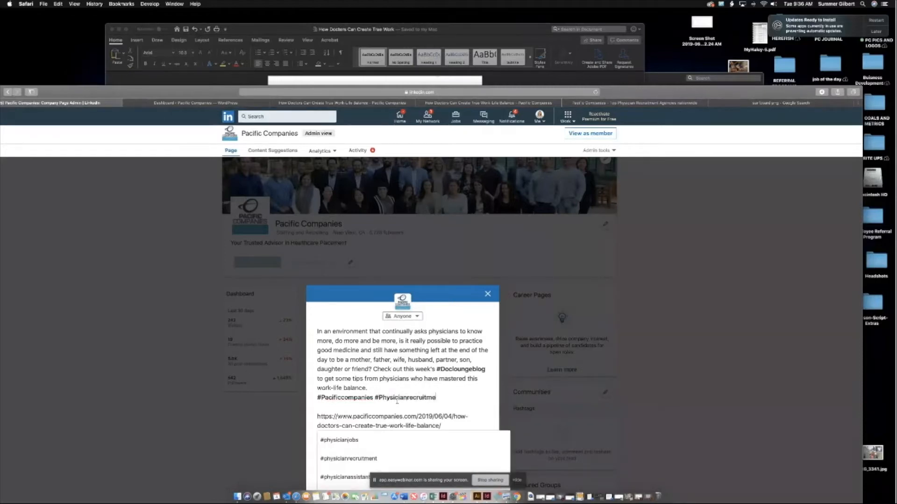
{"action": "type", "text": "nt #work-life"}
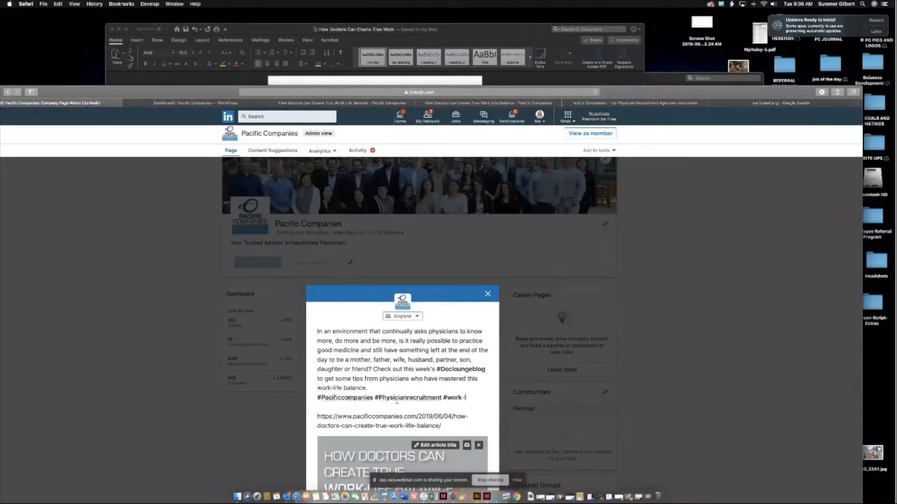
{"action": "key", "text": "BackSpace"}
{"action": "key", "text": "BackSpace"}
{"action": "key", "text": "BackSpace"}
{"action": "key", "text": "BackSpace"}
{"action": "key", "text": "BackSpace"}
{"action": "type", "text": "lifeb"}
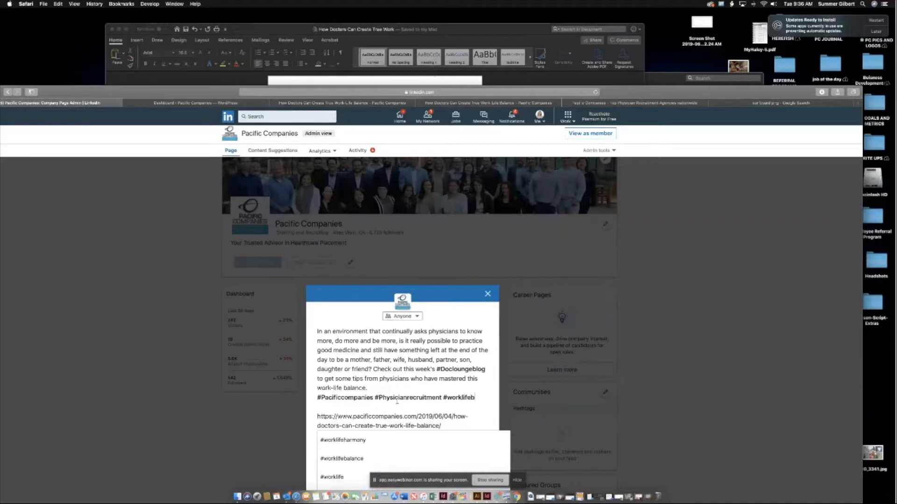
{"action": "type", "text": "alance"}
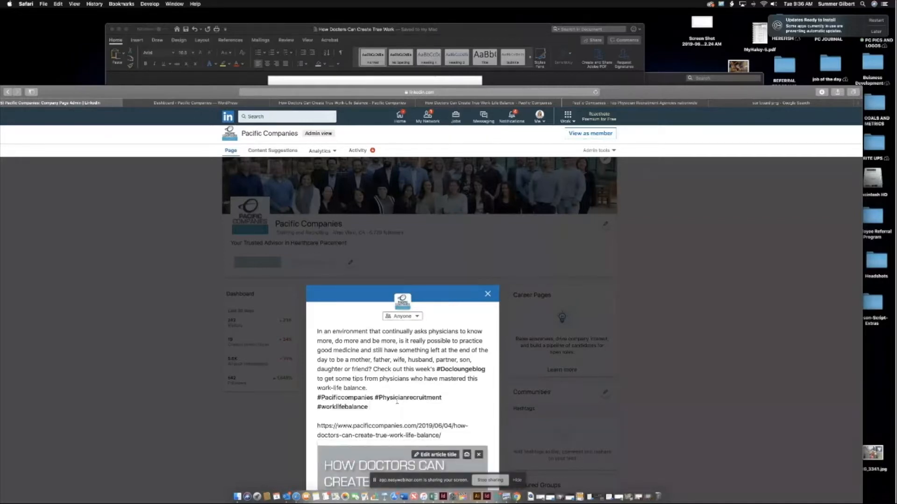
{"action": "type", "text": " #dowhatyoulove"}
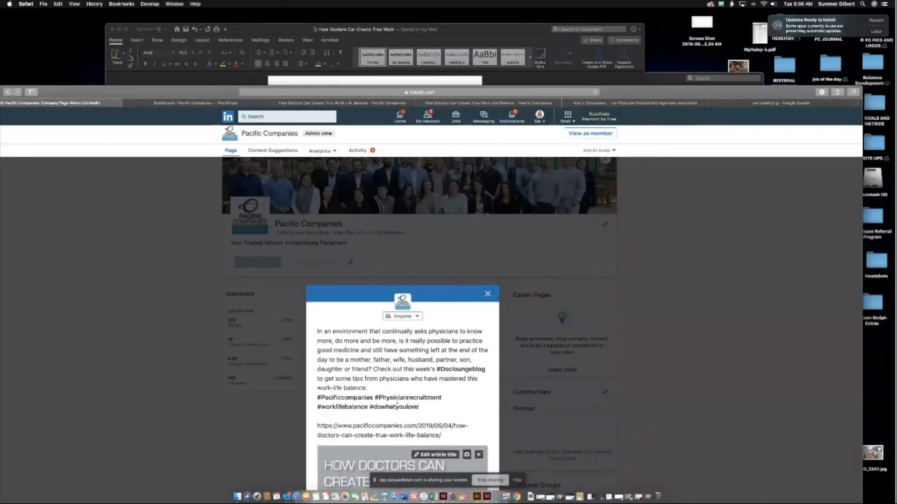
{"action": "type", "text": " #healthcare #physicianjobs"}
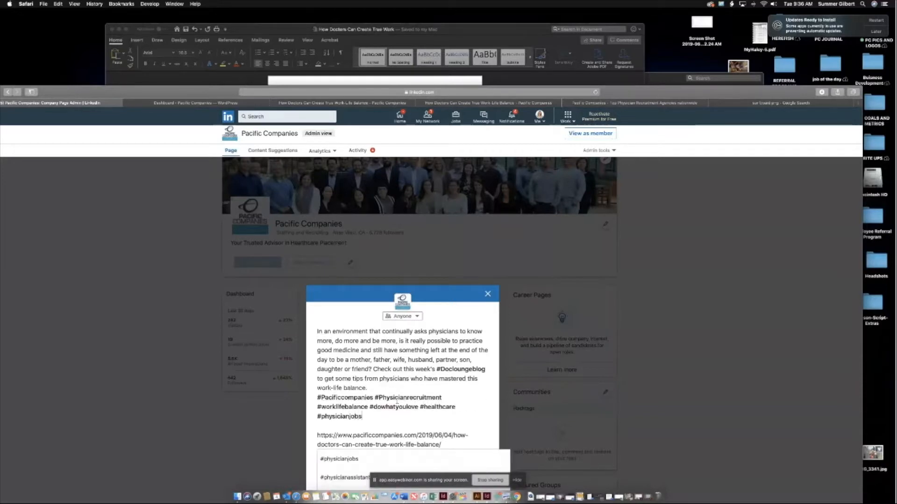
{"action": "key", "text": "Escape"}
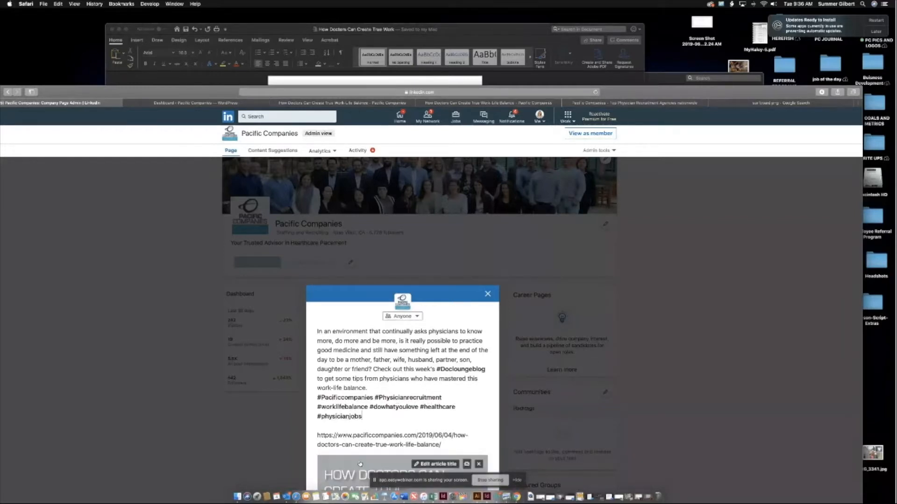
Publish the finished post with its article preview to the Pacific Companies page
{"action": "scroll", "coordinate": [438, 368], "scroll_direction": "down", "scroll_amount": 3}
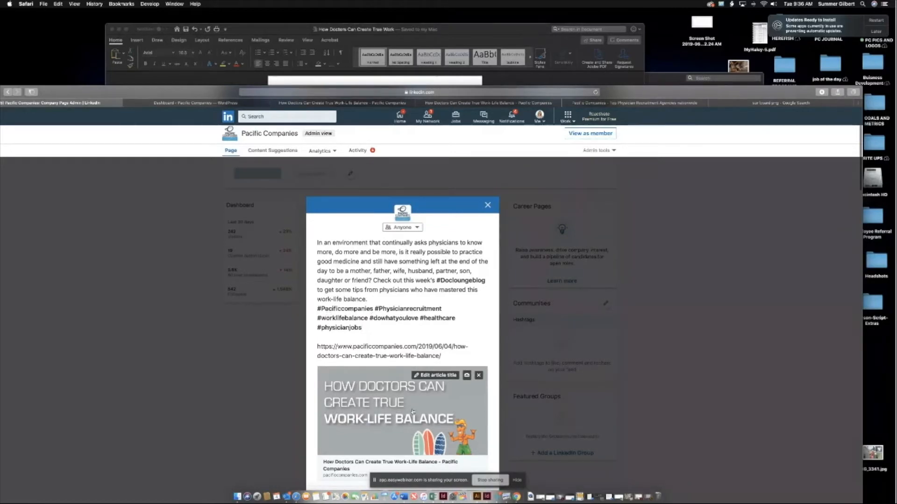
{"action": "scroll", "coordinate": [422, 404], "scroll_direction": "down", "scroll_amount": 4}
{"action": "left_click", "coordinate": [479, 338]}
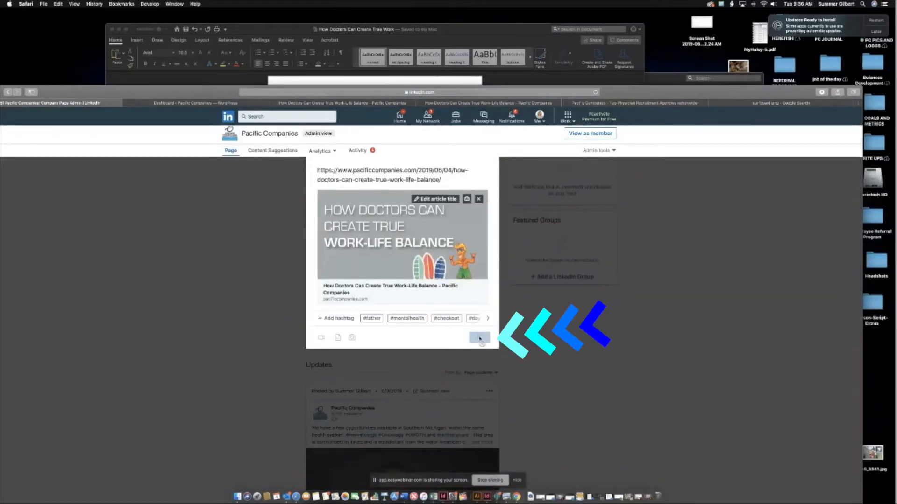
Expand the new update's full text in the page feed and highlight its wording and hashtags for review
{"action": "scroll", "coordinate": [479, 339], "scroll_direction": "up", "scroll_amount": 2}
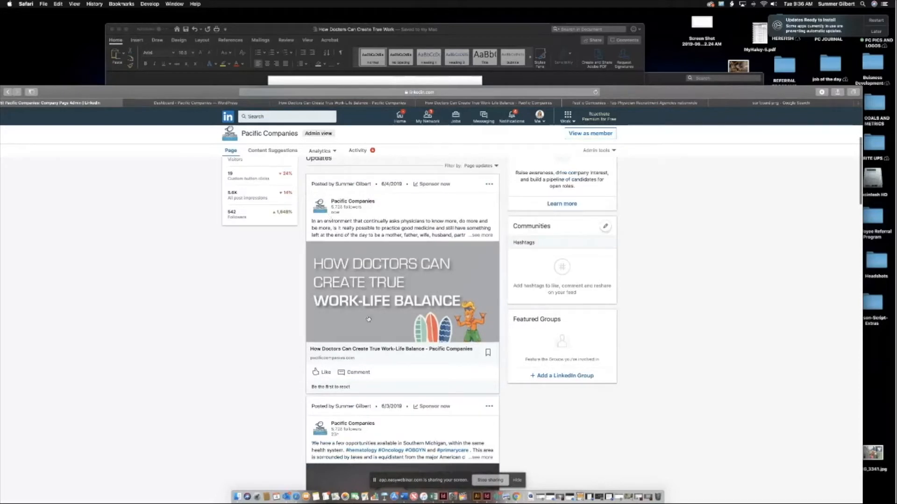
{"action": "scroll", "coordinate": [456, 368], "scroll_direction": "up", "scroll_amount": 1}
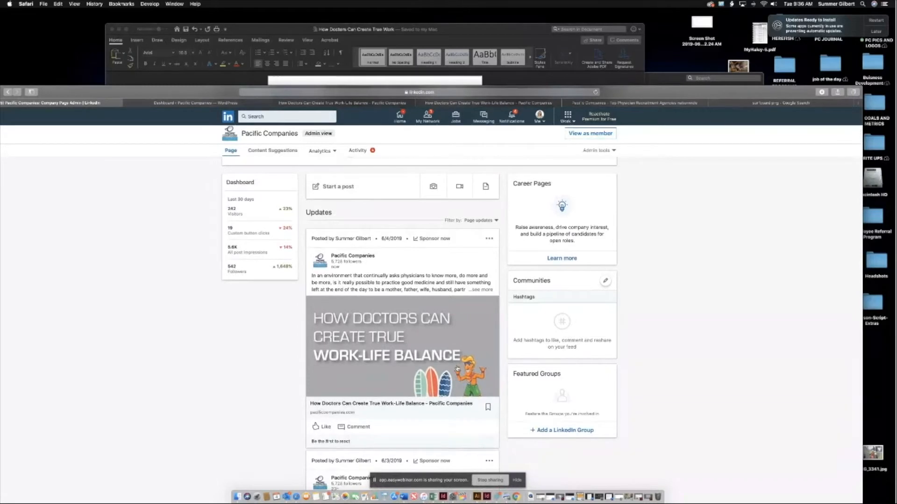
{"action": "left_click", "coordinate": [483, 290]}
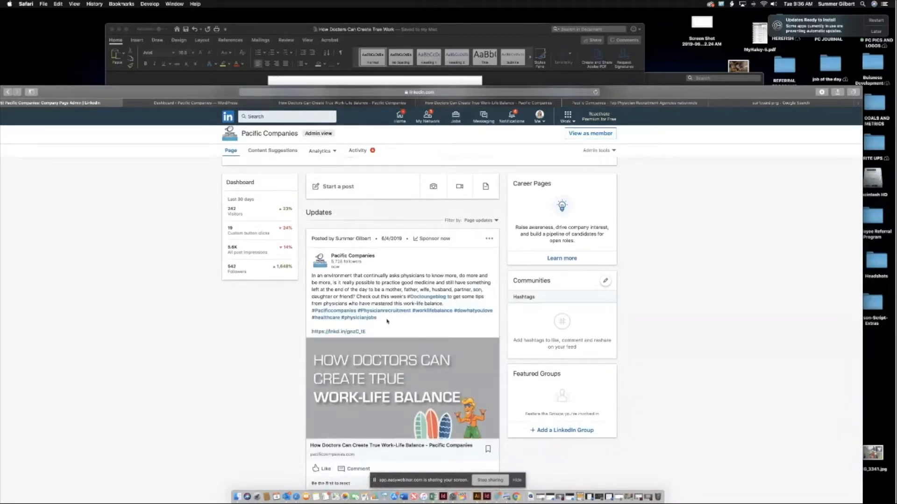
{"action": "left_click_drag", "start_coordinate": [383, 320], "coordinate": [312, 276]}
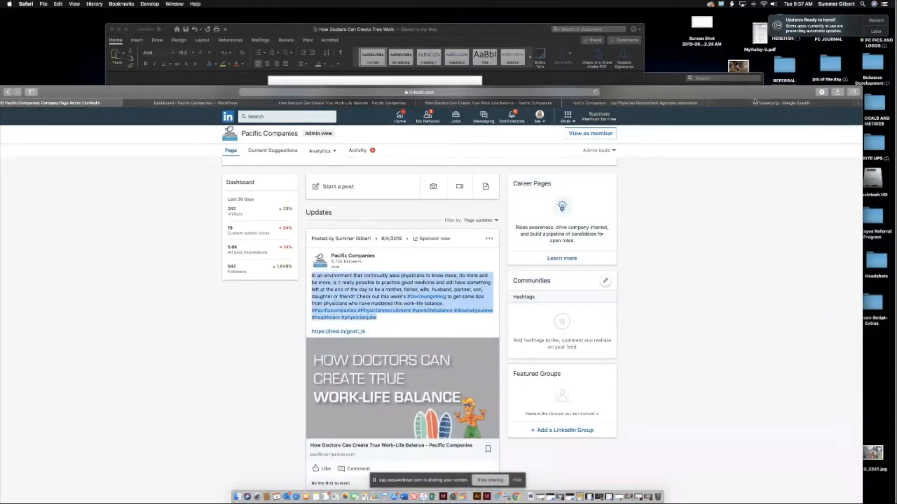
{"action": "left_click", "coordinate": [686, 353]}
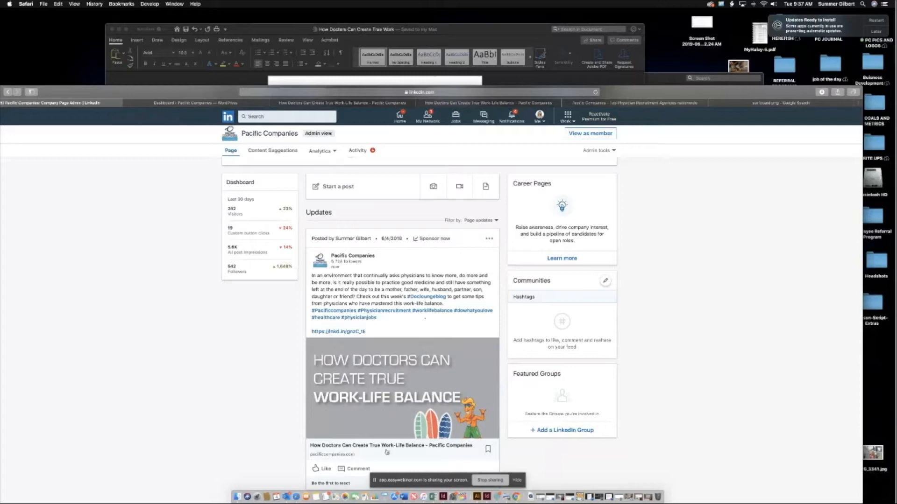
Inspect the web address of the live article How Doctors Can Create True Work-Life Balance
{"action": "left_click", "coordinate": [195, 103]}
{"action": "left_click", "coordinate": [332, 103]}
{"action": "left_click", "coordinate": [420, 92]}
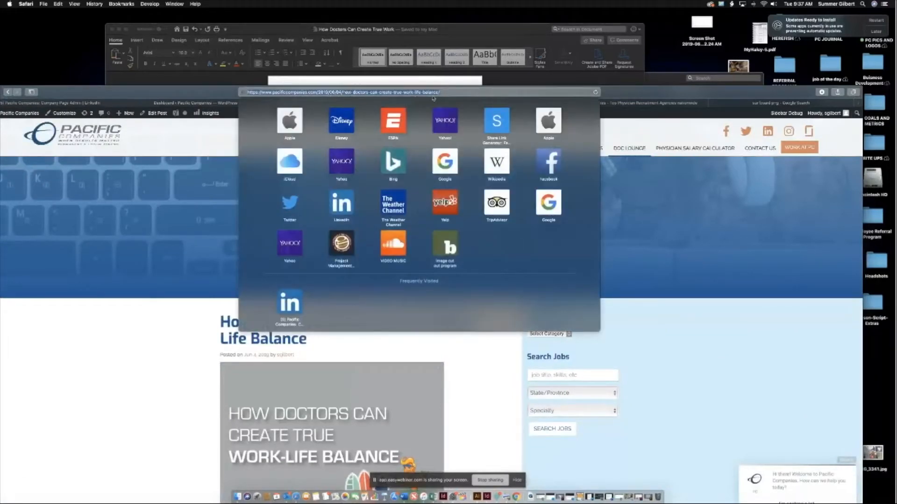
{"action": "left_click", "coordinate": [624, 97]}
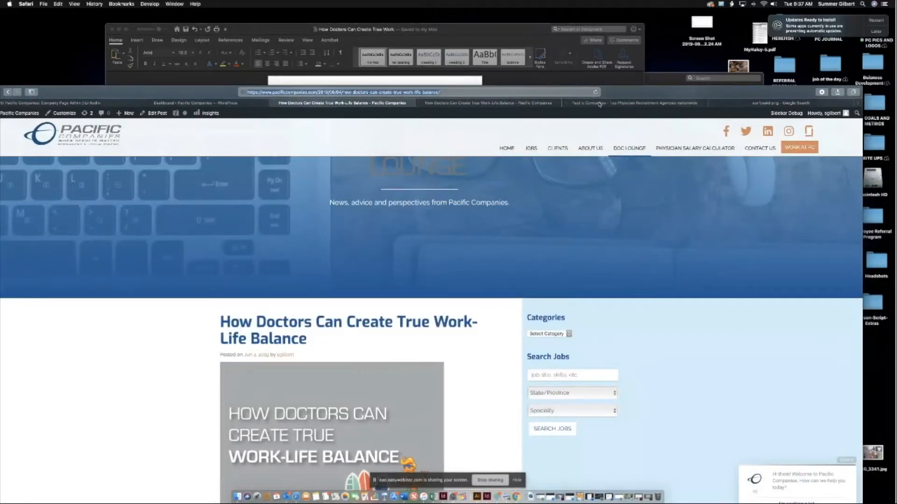
Reopen the work-life balance post in the WordPress editor and revisit its published update on the LinkedIn page
{"action": "left_click", "coordinate": [202, 103]}
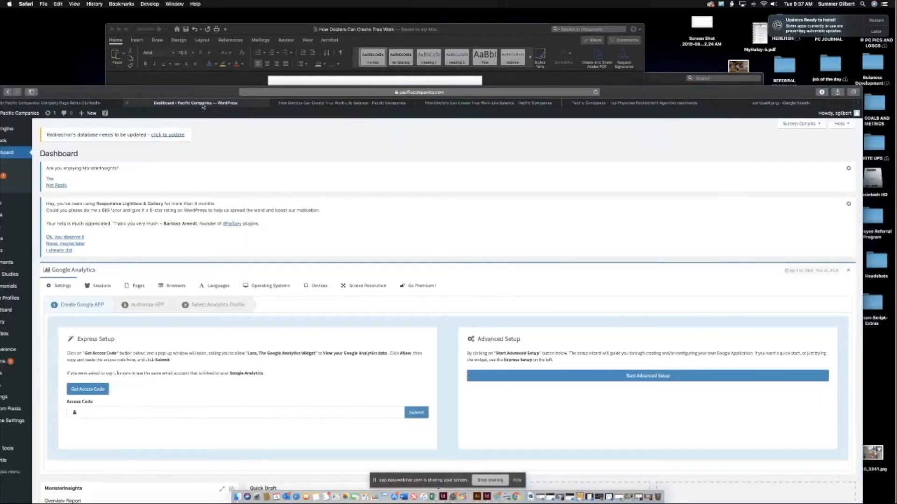
{"action": "scroll", "coordinate": [110, 93], "scroll_direction": "down", "scroll_amount": 4}
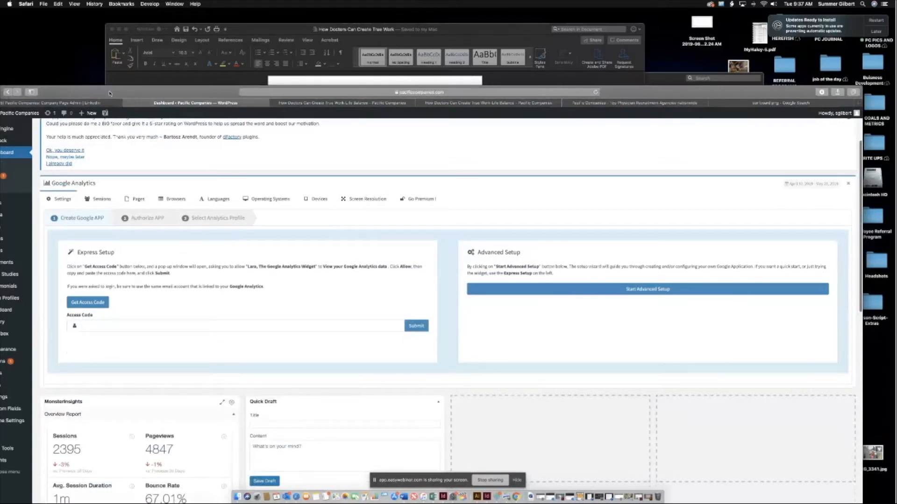
{"action": "left_click_drag", "start_coordinate": [109, 93], "coordinate": [136, 60]}
{"action": "mouse_move", "coordinate": [79, 174]}
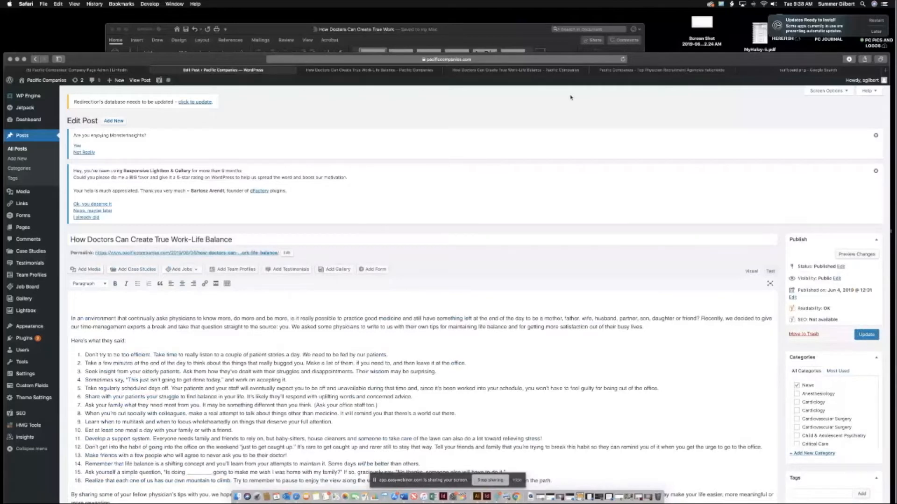
{"action": "key", "text": "ctrl+shift+Tab"}
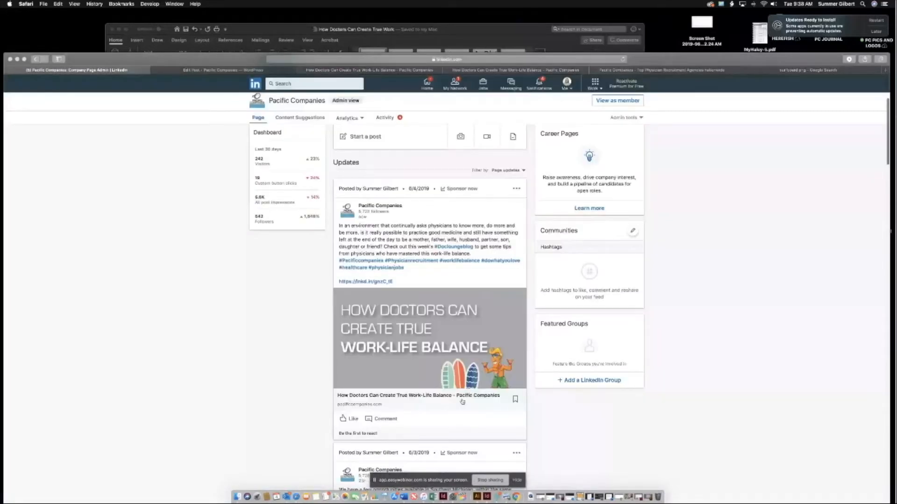
{"action": "left_click_drag", "start_coordinate": [708, 74], "coordinate": [704, 72]}
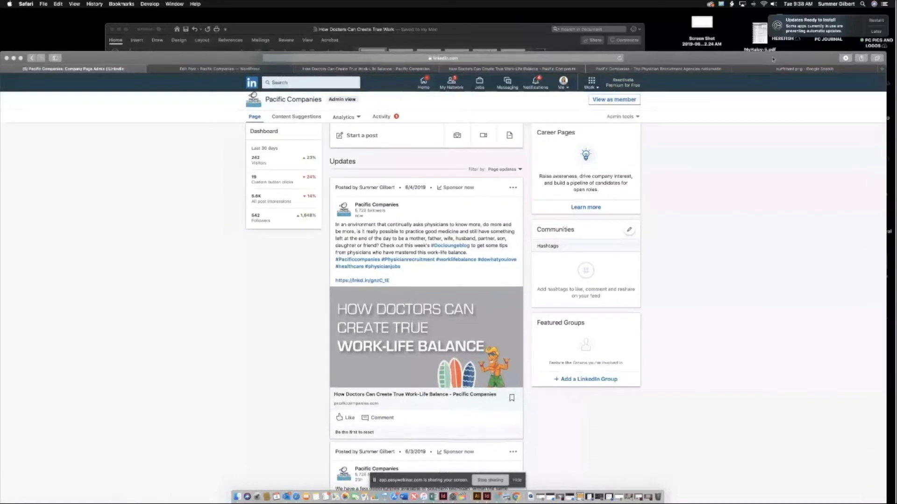
Load the Pacific Companies website homepage and examine the article teasers in The Doc Lounge Blog section
{"action": "left_click", "coordinate": [704, 70]}
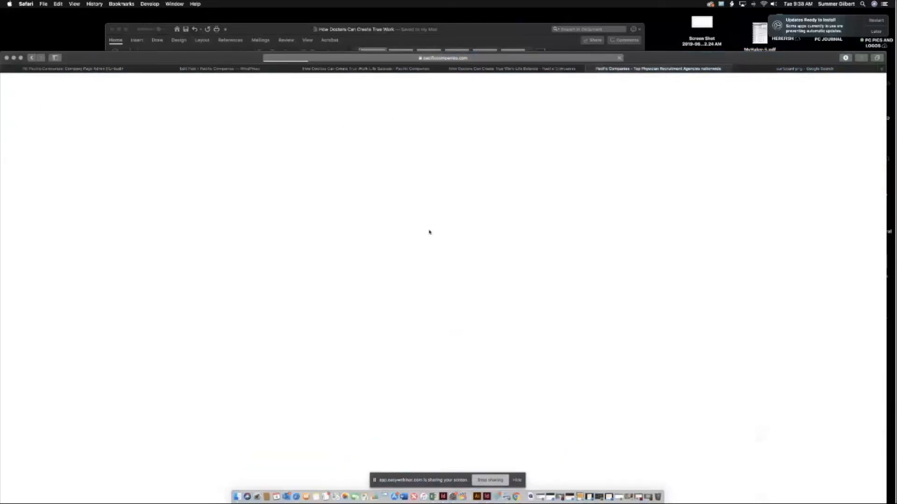
{"action": "scroll", "coordinate": [429, 232], "scroll_direction": "down", "scroll_amount": 10}
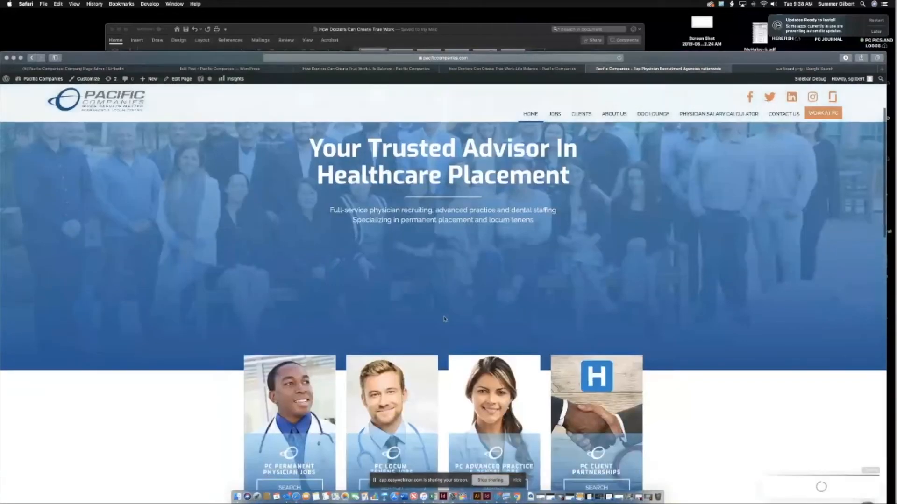
{"action": "scroll", "coordinate": [445, 319], "scroll_direction": "down", "scroll_amount": 5}
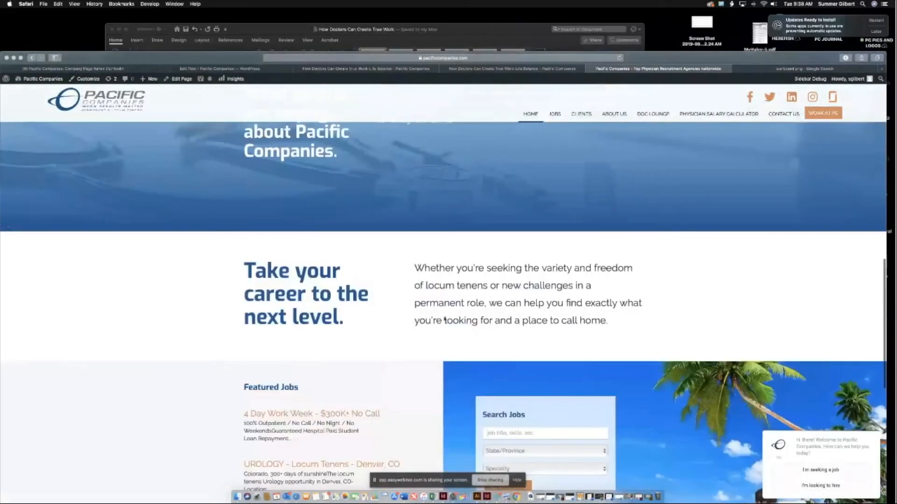
{"action": "scroll", "coordinate": [444, 318], "scroll_direction": "down", "scroll_amount": 10}
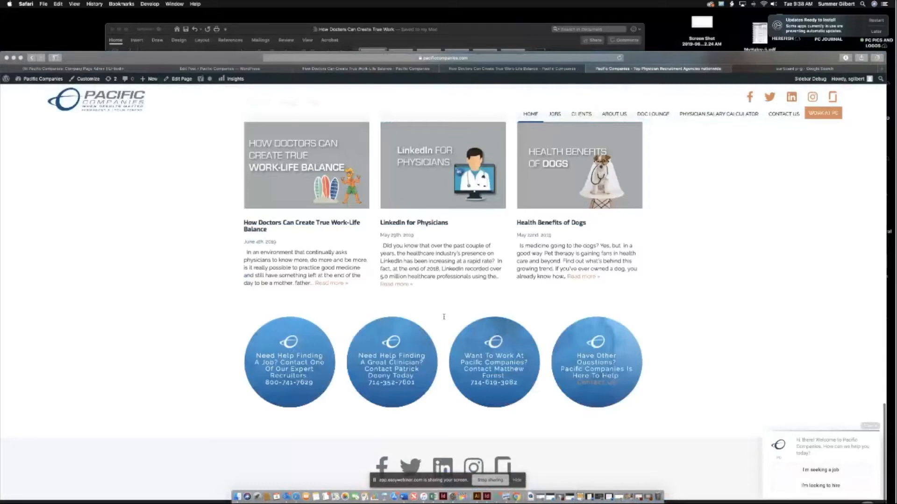
{"action": "scroll", "coordinate": [443, 317], "scroll_direction": "up", "scroll_amount": 3}
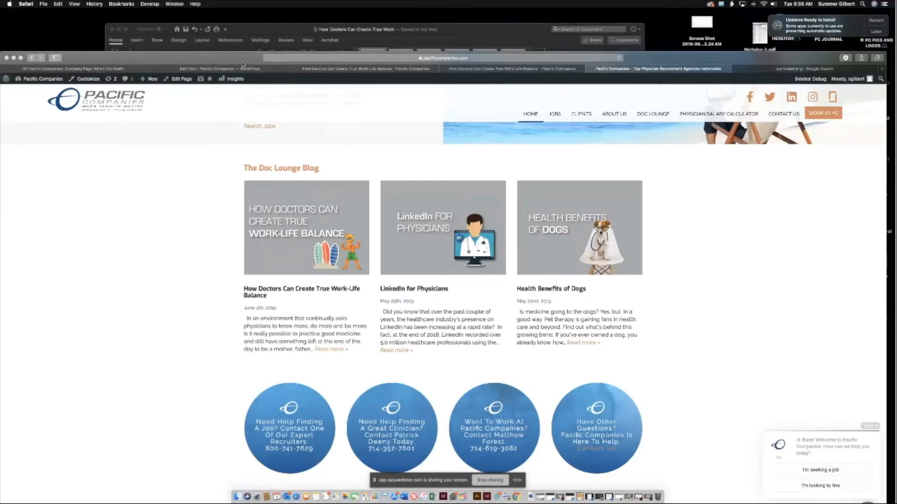
{"action": "left_click_drag", "start_coordinate": [242, 64], "coordinate": [241, 78]}
{"action": "left_click_drag", "start_coordinate": [238, 119], "coordinate": [244, 50]}
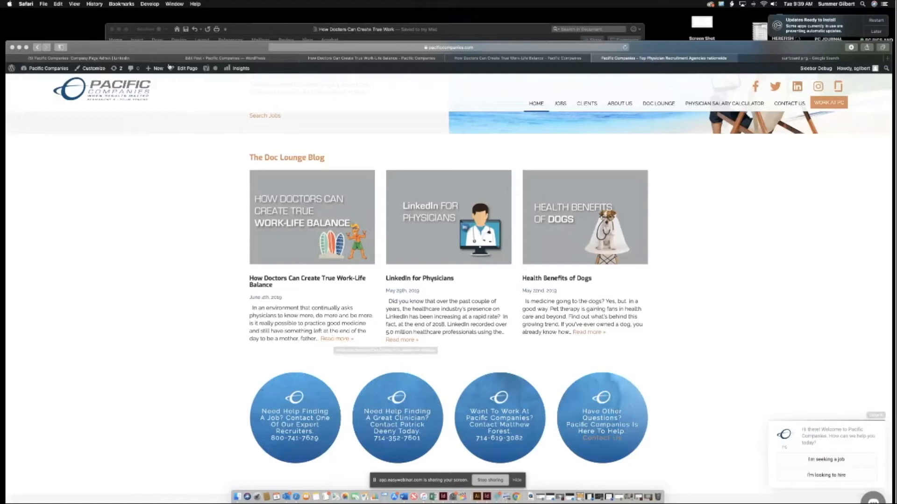
View the Pacific Companies LinkedIn page as a member and inspect its web address
{"action": "left_click", "coordinate": [85, 58]}
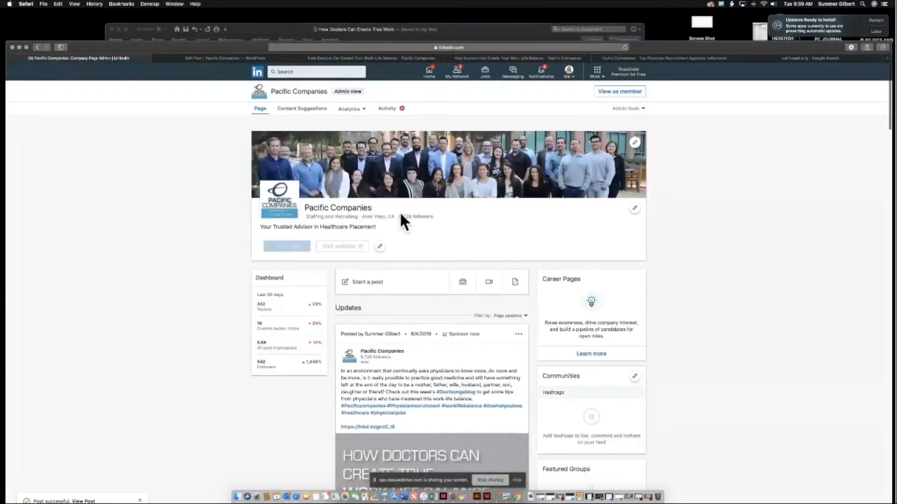
{"action": "left_click", "coordinate": [611, 92]}
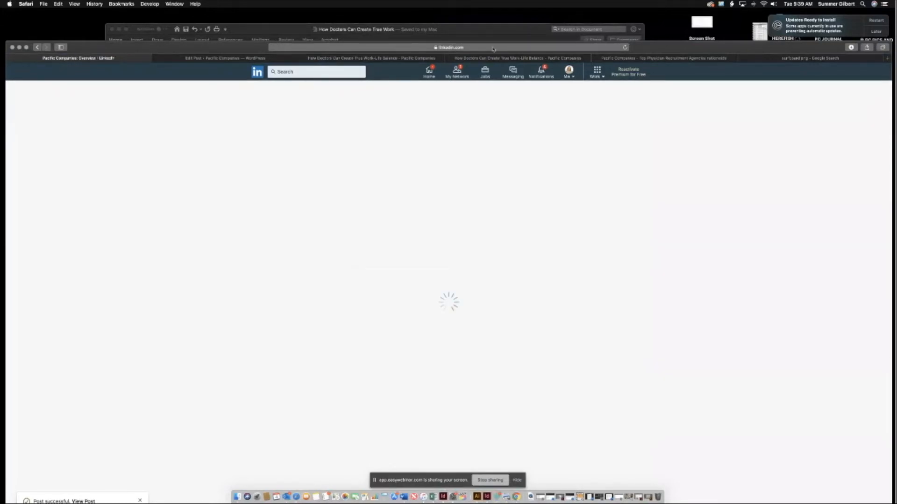
{"action": "left_click", "coordinate": [457, 49]}
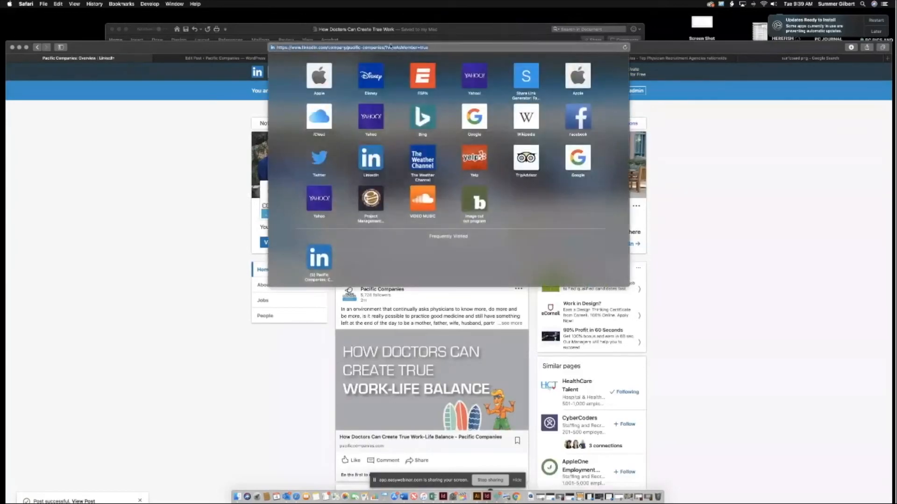
{"action": "left_click", "coordinate": [158, 215]}
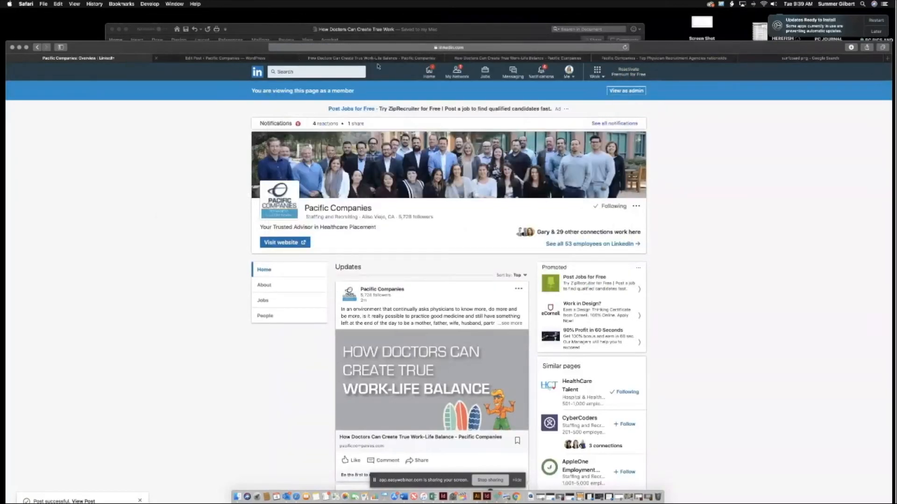
Review the preview page of the work-life balance article, checking its web address, header image and body text
{"action": "left_click", "coordinate": [669, 58]}
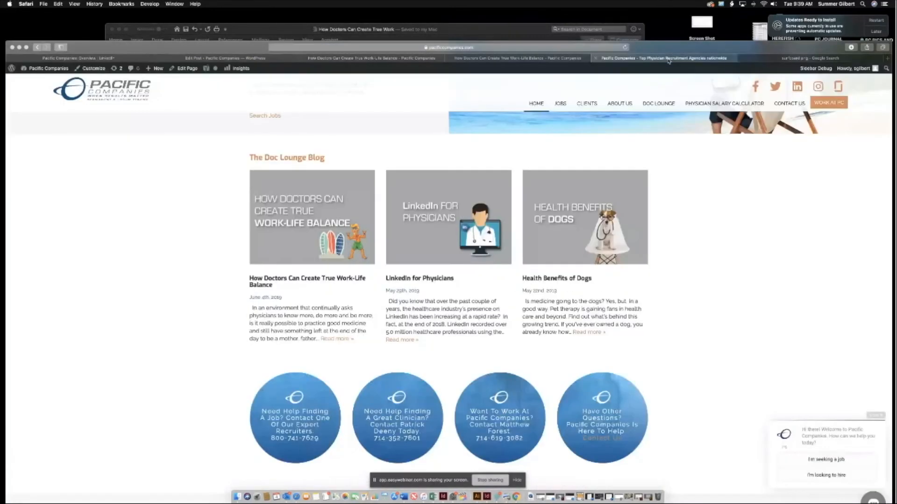
{"action": "left_click", "coordinate": [457, 60]}
{"action": "scroll", "coordinate": [409, 190], "scroll_direction": "up", "scroll_amount": 5}
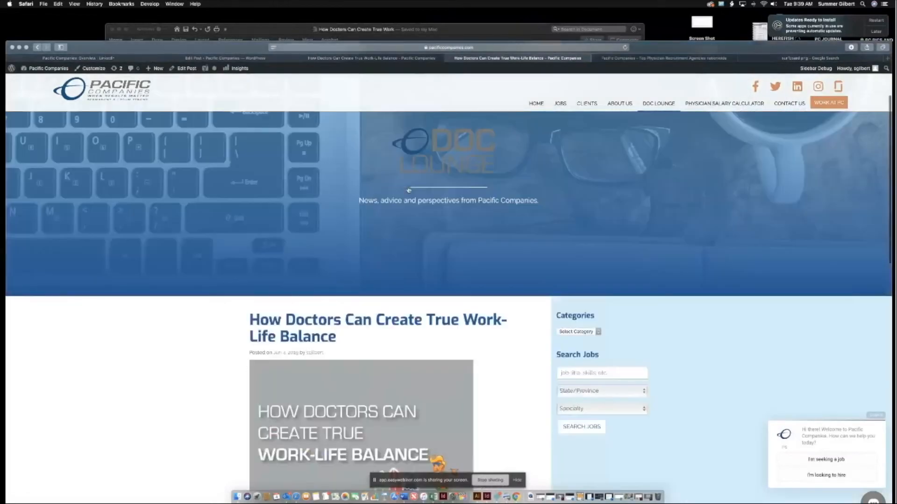
{"action": "left_click", "coordinate": [443, 48]}
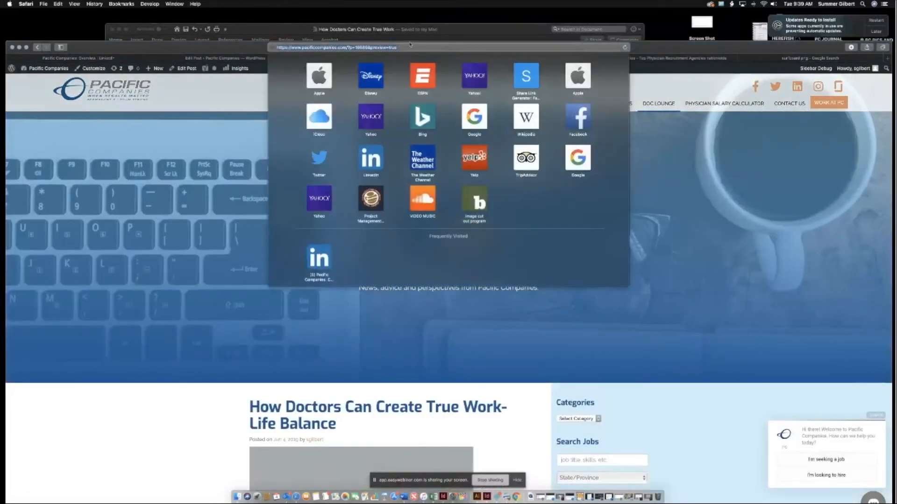
{"action": "scroll", "coordinate": [478, 391], "scroll_direction": "down", "scroll_amount": 3}
{"action": "left_click", "coordinate": [507, 415]}
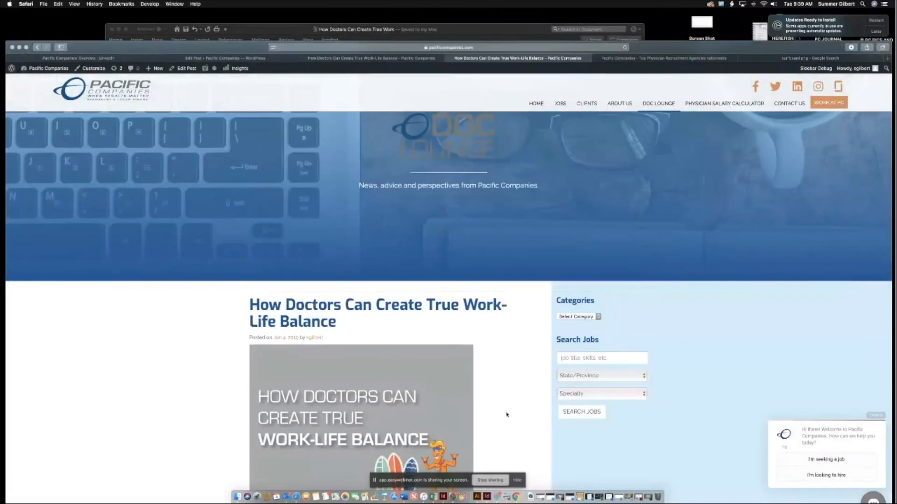
{"action": "scroll", "coordinate": [507, 415], "scroll_direction": "down", "scroll_amount": 3}
{"action": "scroll", "coordinate": [506, 415], "scroll_direction": "down", "scroll_amount": 3}
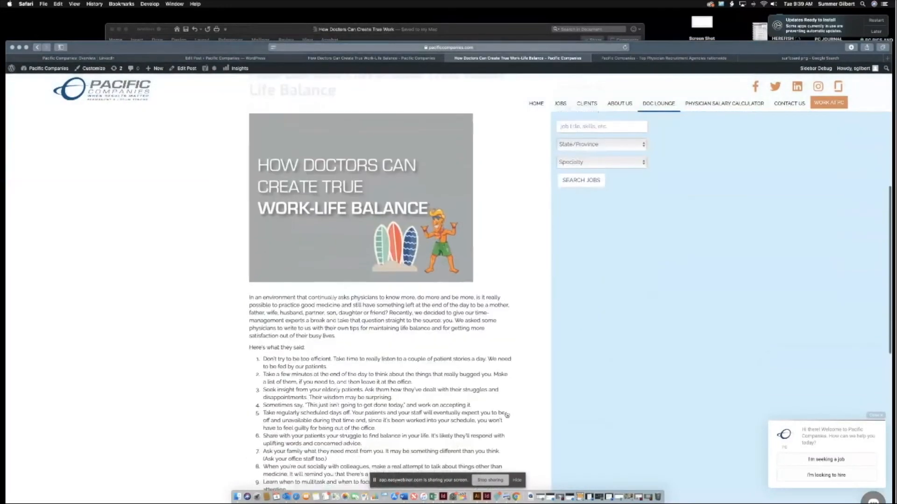
{"action": "scroll", "coordinate": [506, 415], "scroll_direction": "up", "scroll_amount": 6}
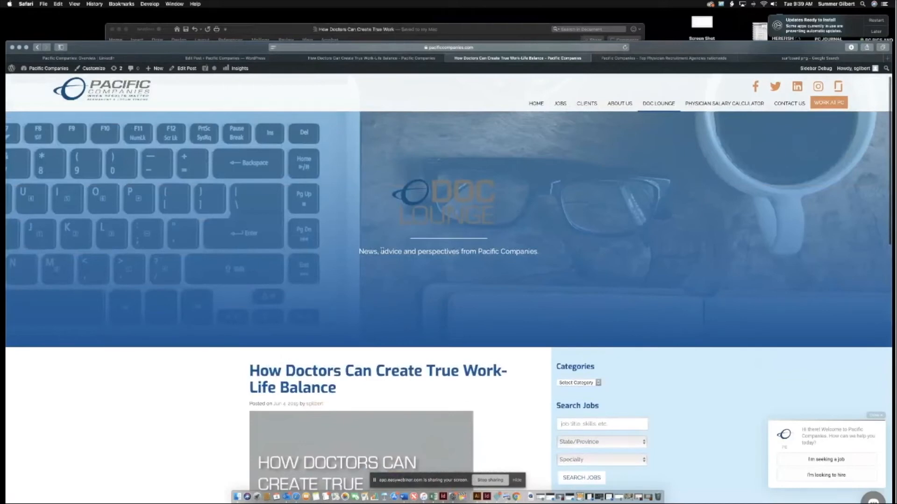
Switch to Outlook and view the inbox
{"action": "left_click_drag", "start_coordinate": [236, 48], "coordinate": [246, 6]}
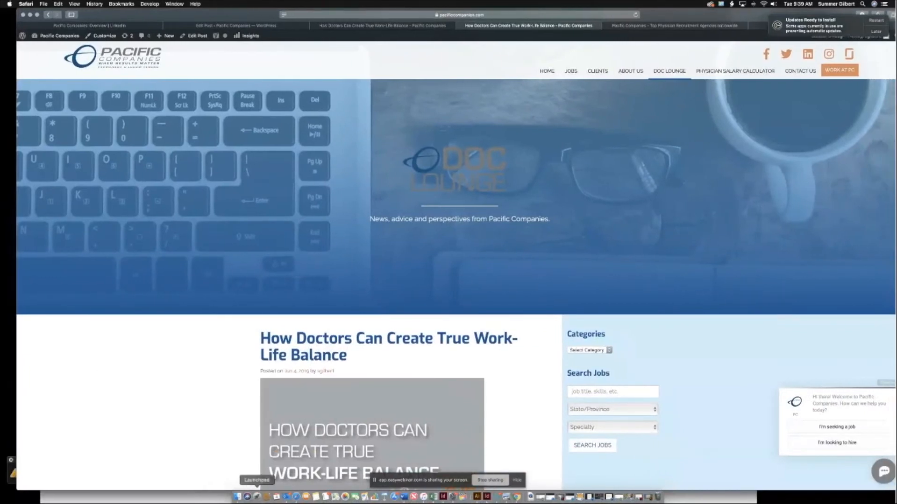
{"action": "left_click", "coordinate": [288, 500]}
{"action": "left_click", "coordinate": [139, 137]}
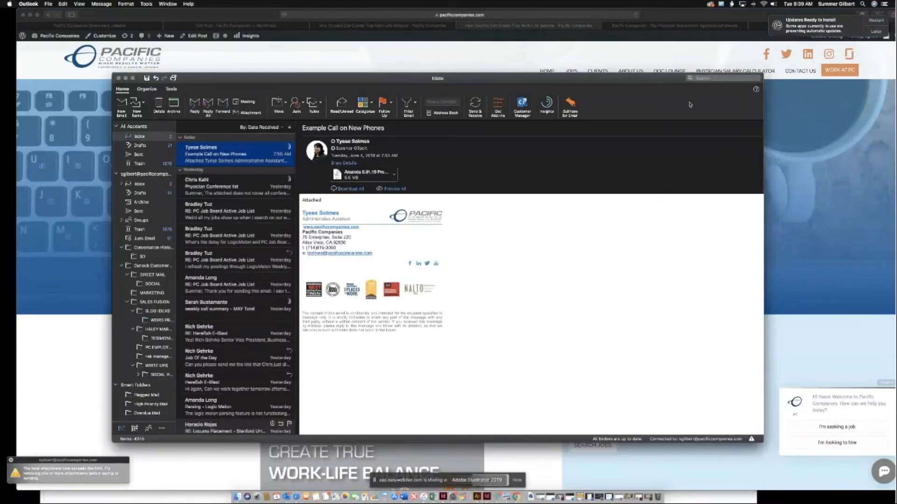
Switch to Illustrator and examine the work-life balance blog graphic in the BLOG WEB BUTTON TEMPLATE file
{"action": "left_click", "coordinate": [477, 498]}
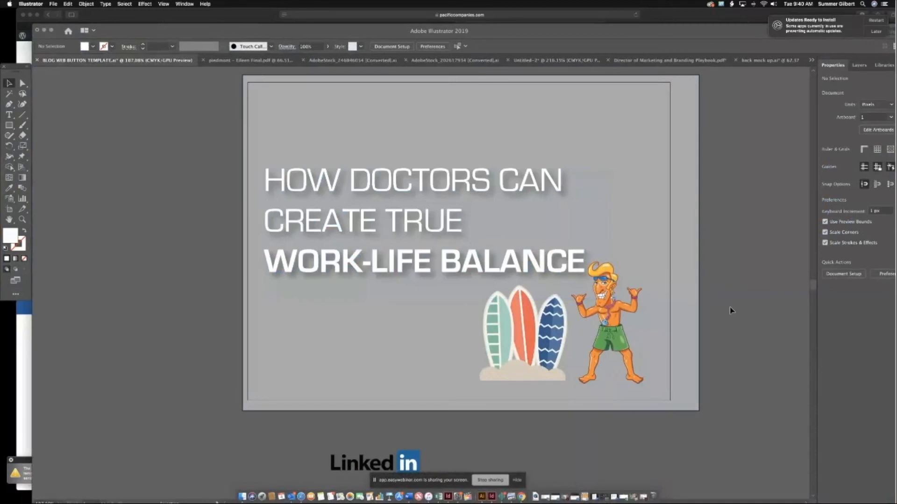
{"action": "scroll", "coordinate": [731, 310], "scroll_direction": "down", "scroll_amount": 3}
{"action": "scroll", "coordinate": [731, 311], "scroll_direction": "up", "scroll_amount": 4}
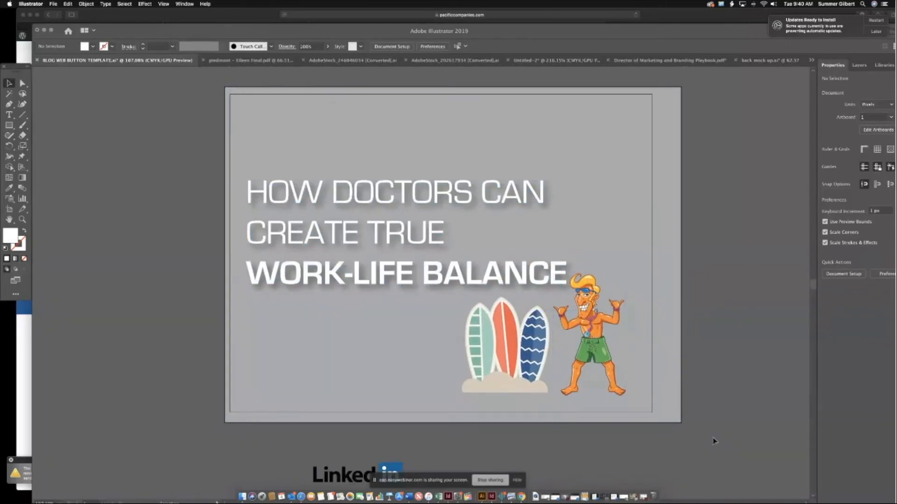
Minimize the Outlook window and bring the browser with the blog article back in front of Illustrator
{"action": "left_click_drag", "start_coordinate": [686, 27], "coordinate": [655, 210]}
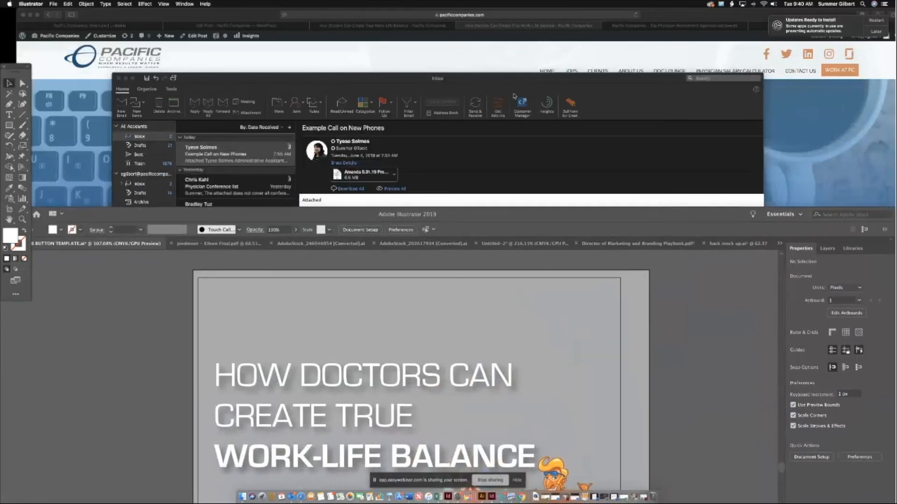
{"action": "left_click", "coordinate": [125, 78]}
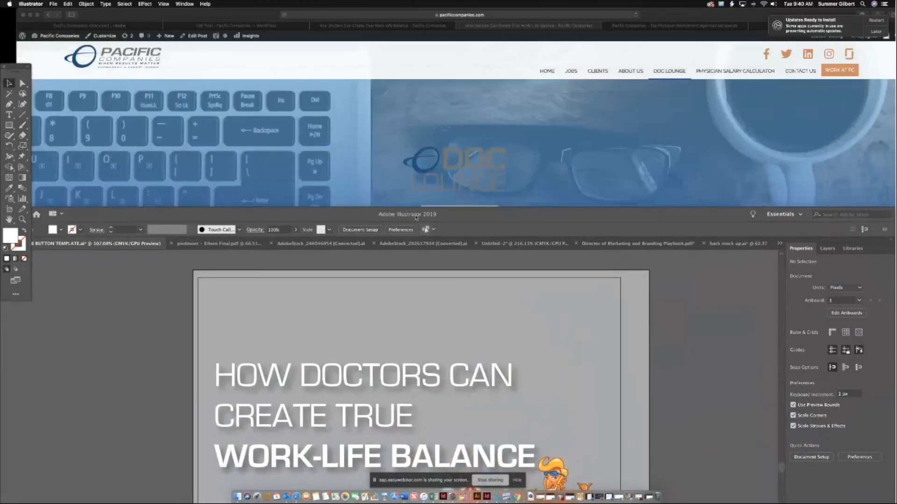
{"action": "left_click_drag", "start_coordinate": [321, 213], "coordinate": [318, 99]}
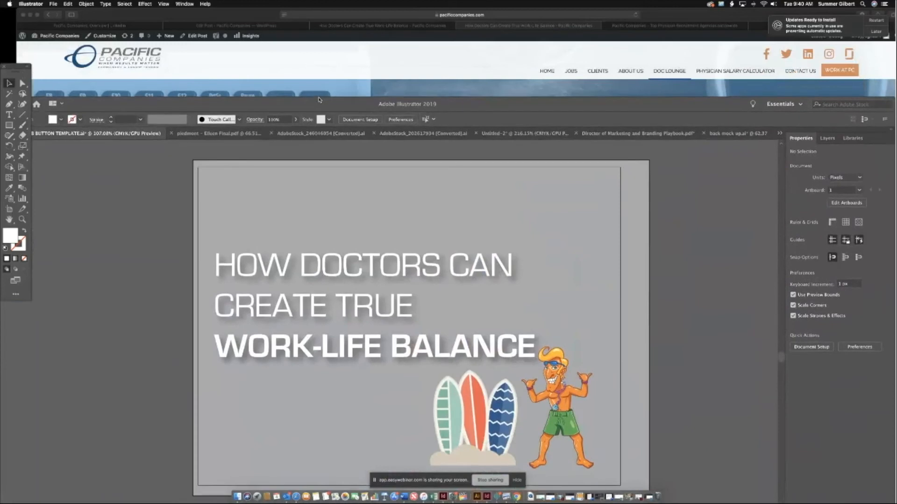
{"action": "left_click", "coordinate": [306, 76]}
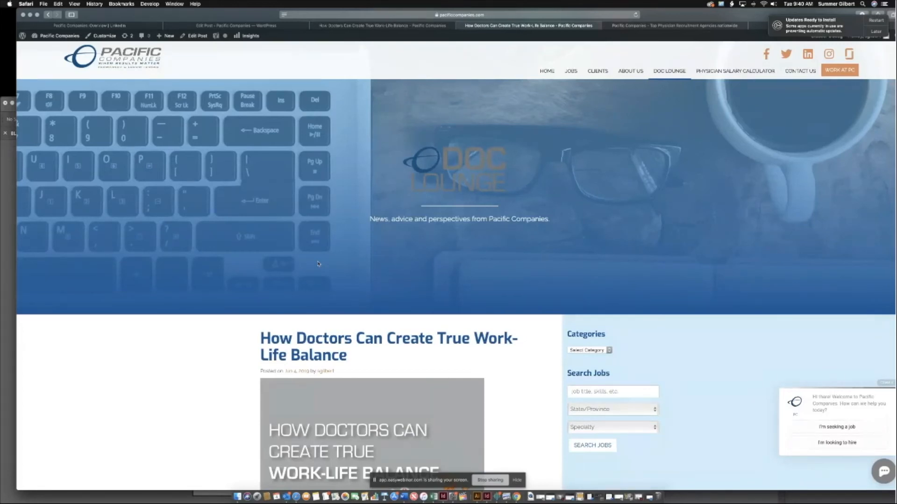
{"action": "mouse_move", "coordinate": [238, 19]}
{"action": "left_mouse_down"}
{"action": "mouse_move", "coordinate": [234, 47]}
{"action": "mouse_move", "coordinate": [227, 23]}
{"action": "left_mouse_up"}
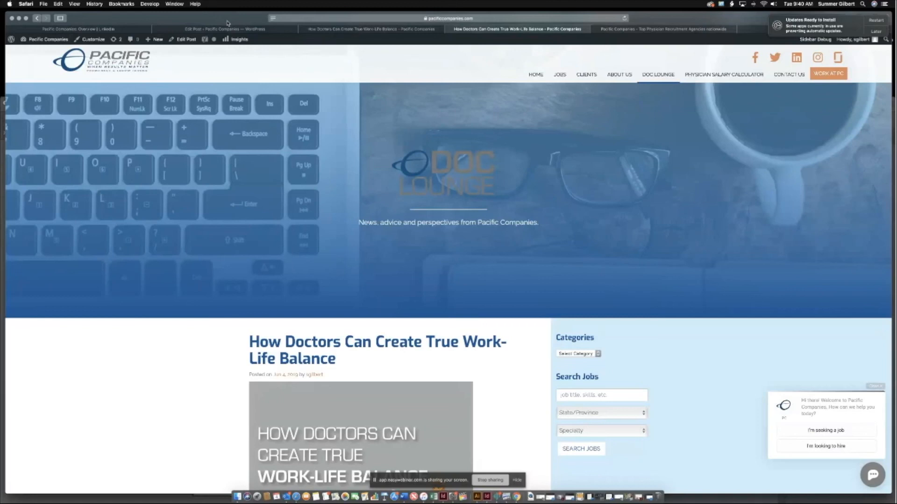
{"action": "scroll", "coordinate": [508, 191], "scroll_direction": "up", "scroll_amount": 1}
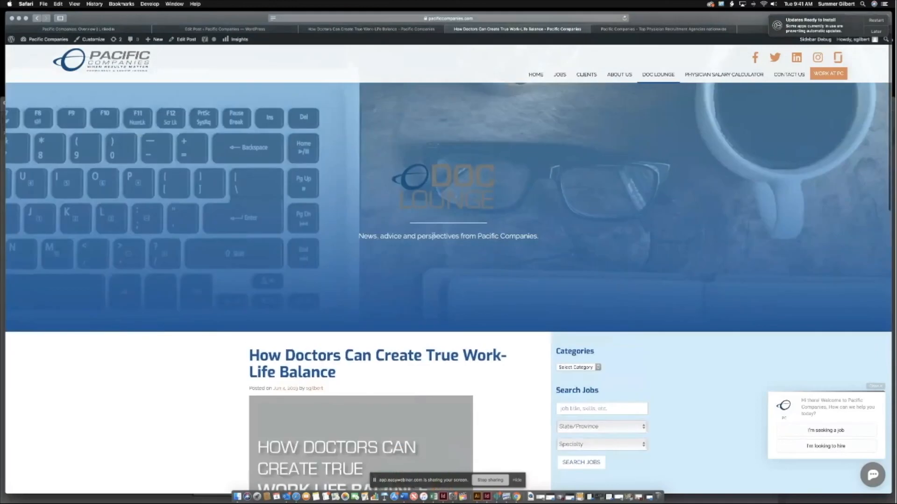
{"action": "scroll", "coordinate": [403, 105], "scroll_direction": "up", "scroll_amount": 2}
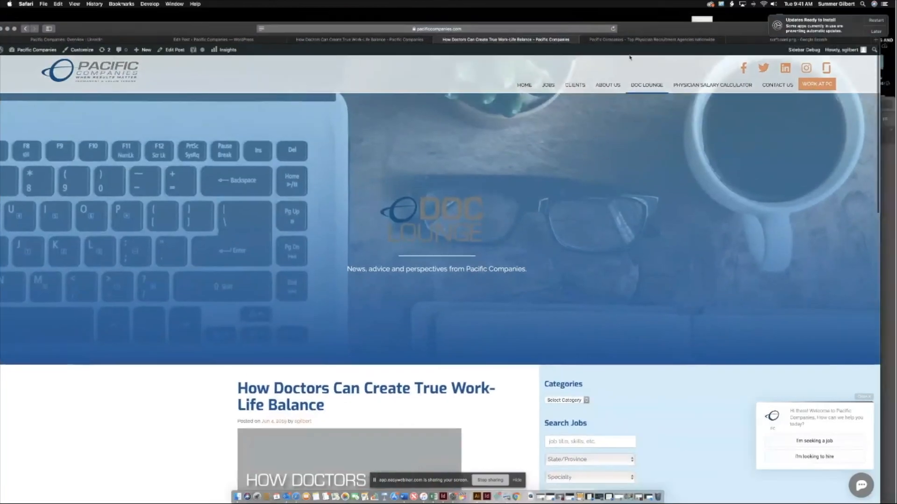
{"action": "left_click_drag", "start_coordinate": [630, 58], "coordinate": [678, 36]}
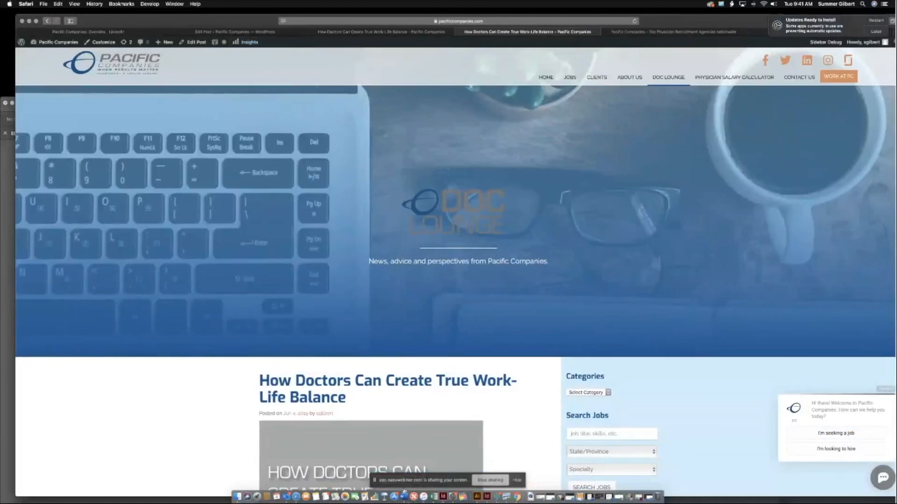
Switch to the EasyWebinar session in Chrome and end the live event
{"action": "left_click", "coordinate": [516, 497]}
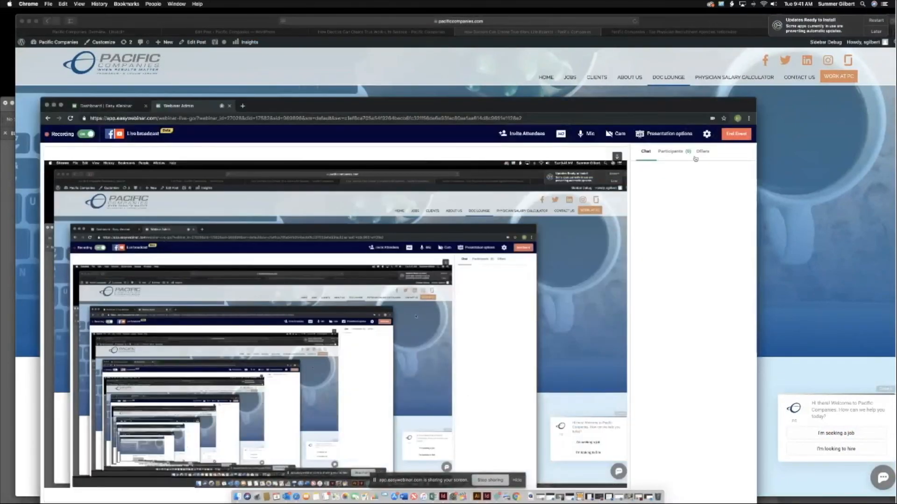
{"action": "left_click", "coordinate": [741, 134]}
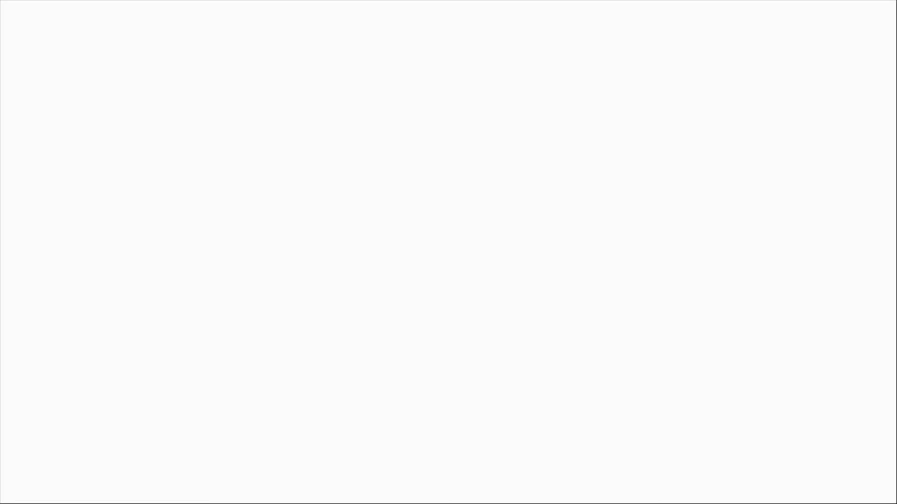